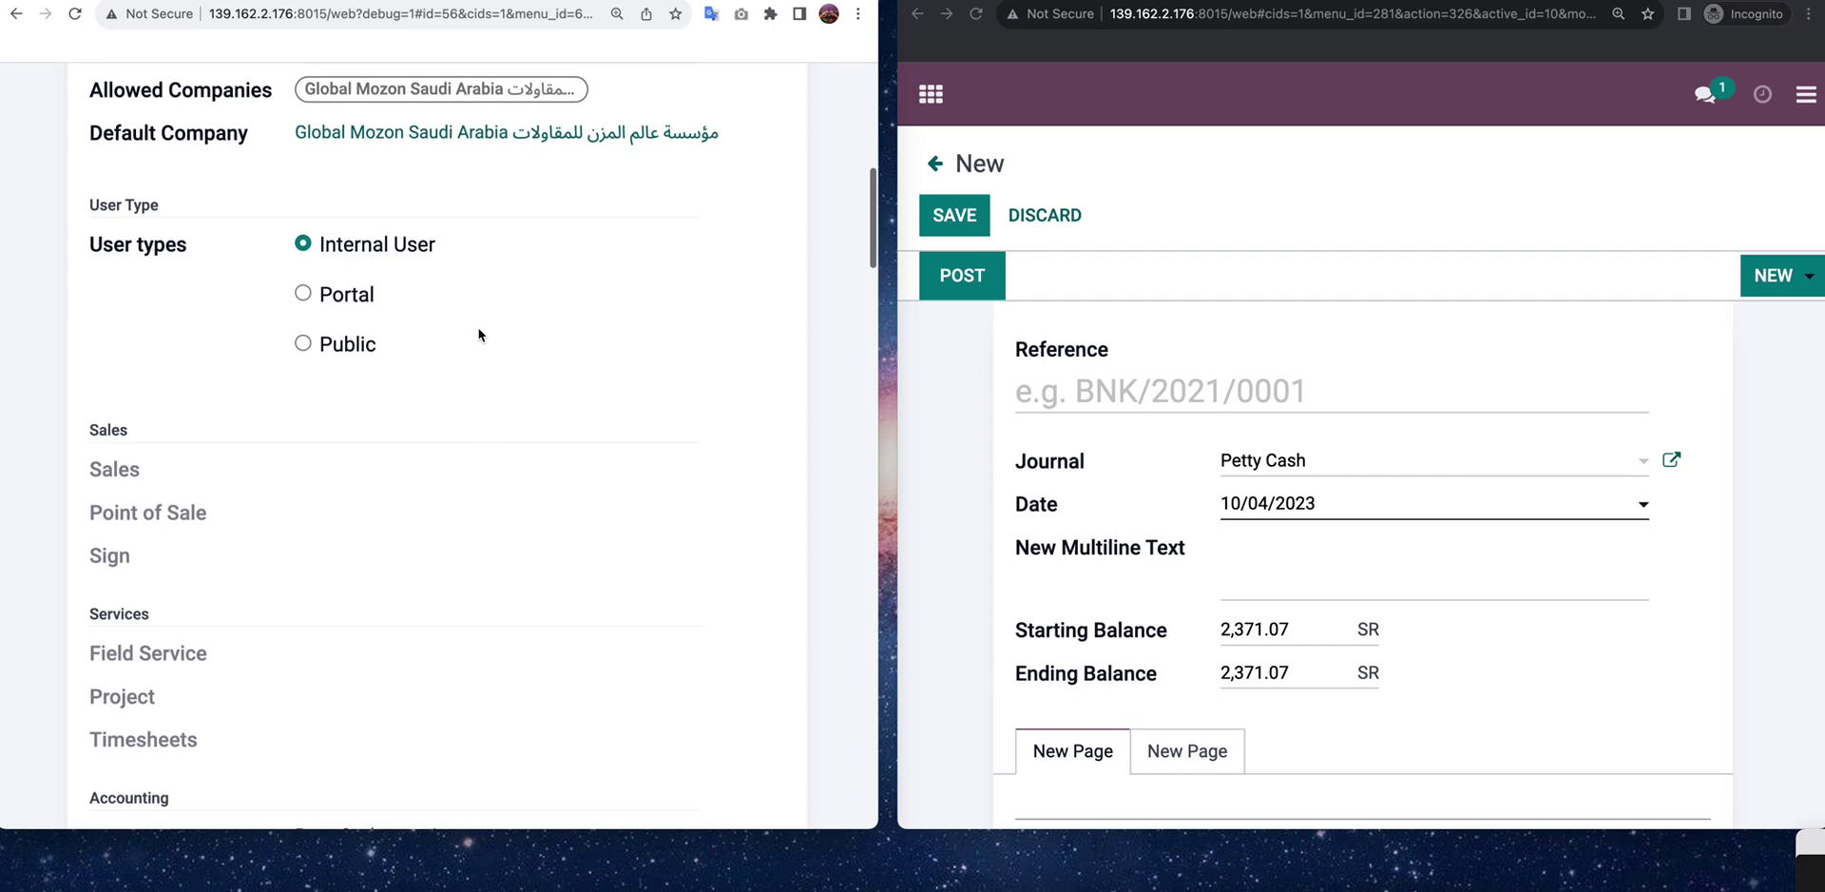
- Examine the Bank Statement user's allowed companies, user type and Accounting access right
scroll(435, 427, "down", 1)
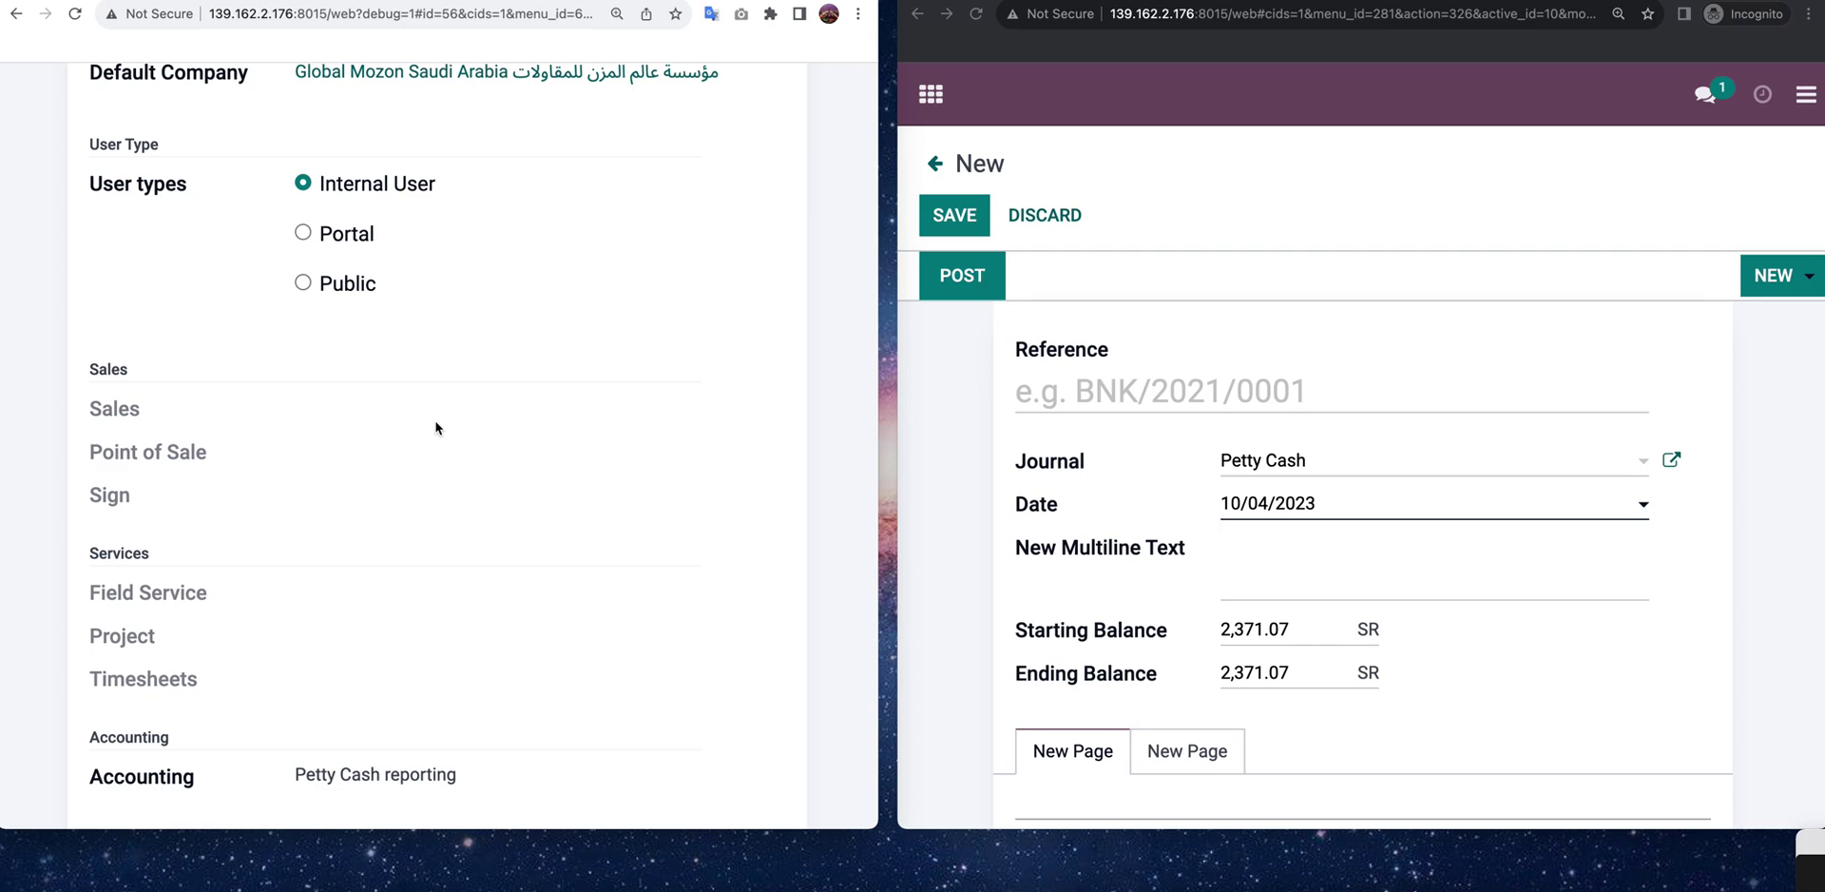
scroll(435, 428, "down", 1)
scroll(435, 428, "up", 5)
scroll(438, 425, "down", 1)
scroll(435, 419, "up", 2)
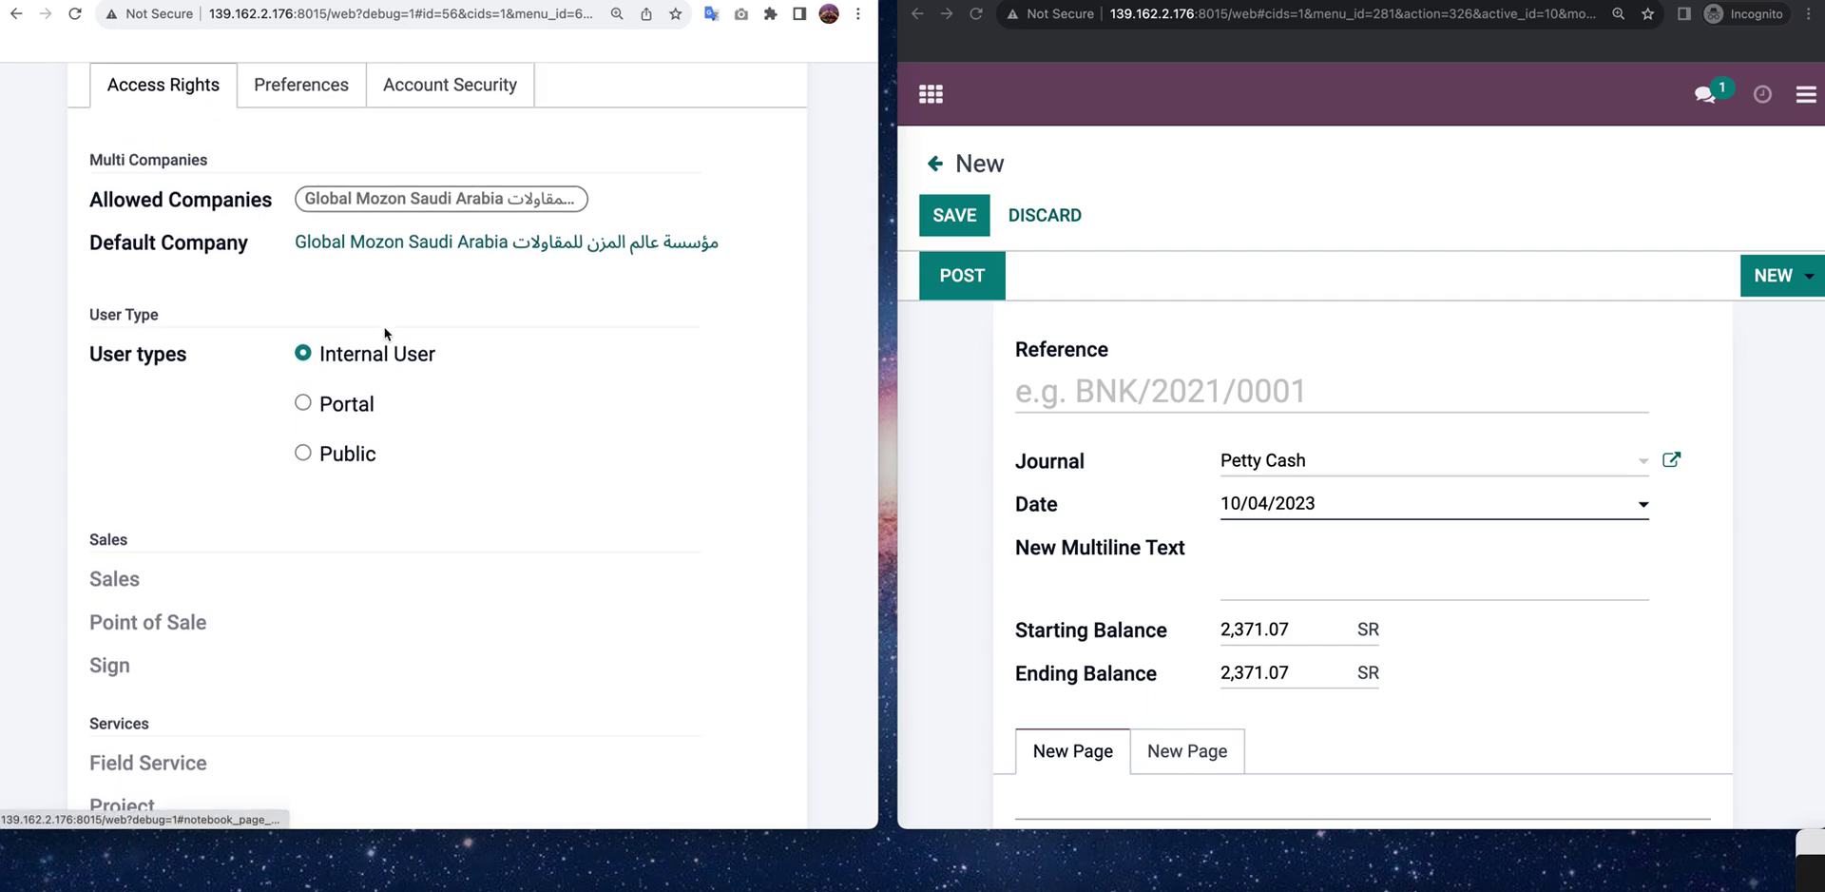
scroll(492, 366, "down", 1)
scroll(491, 366, "down", 4)
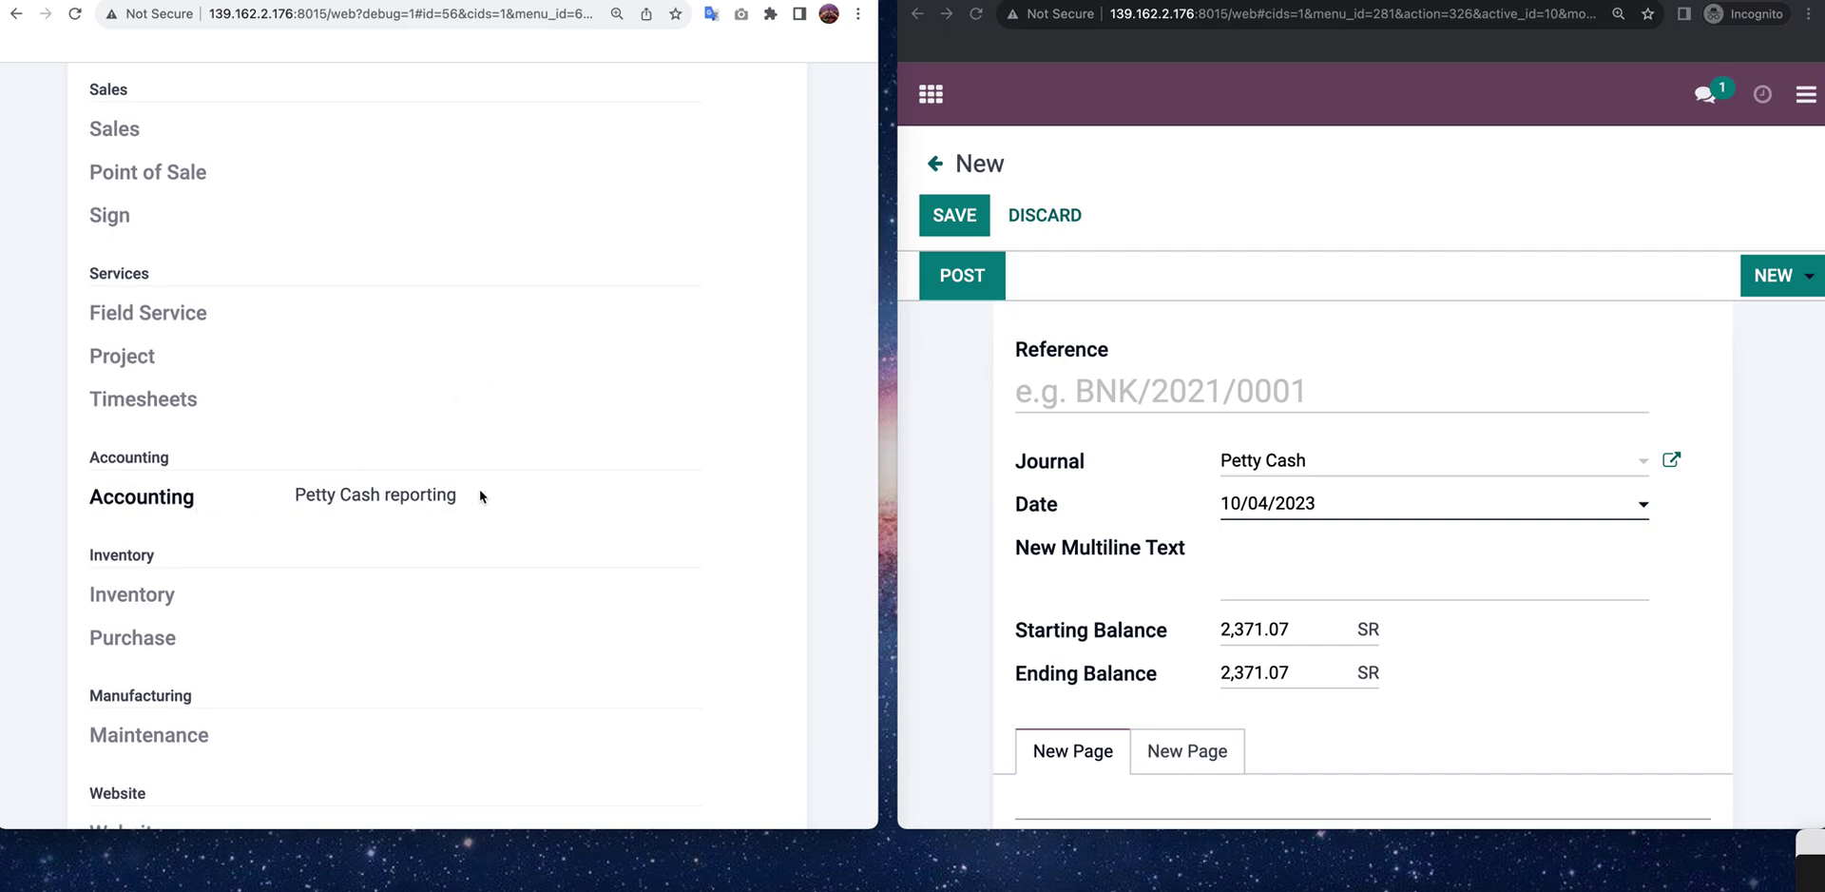
- Open the Bank Statement user for editing and review the access rights set for the remaining applications
left_click(393, 501)
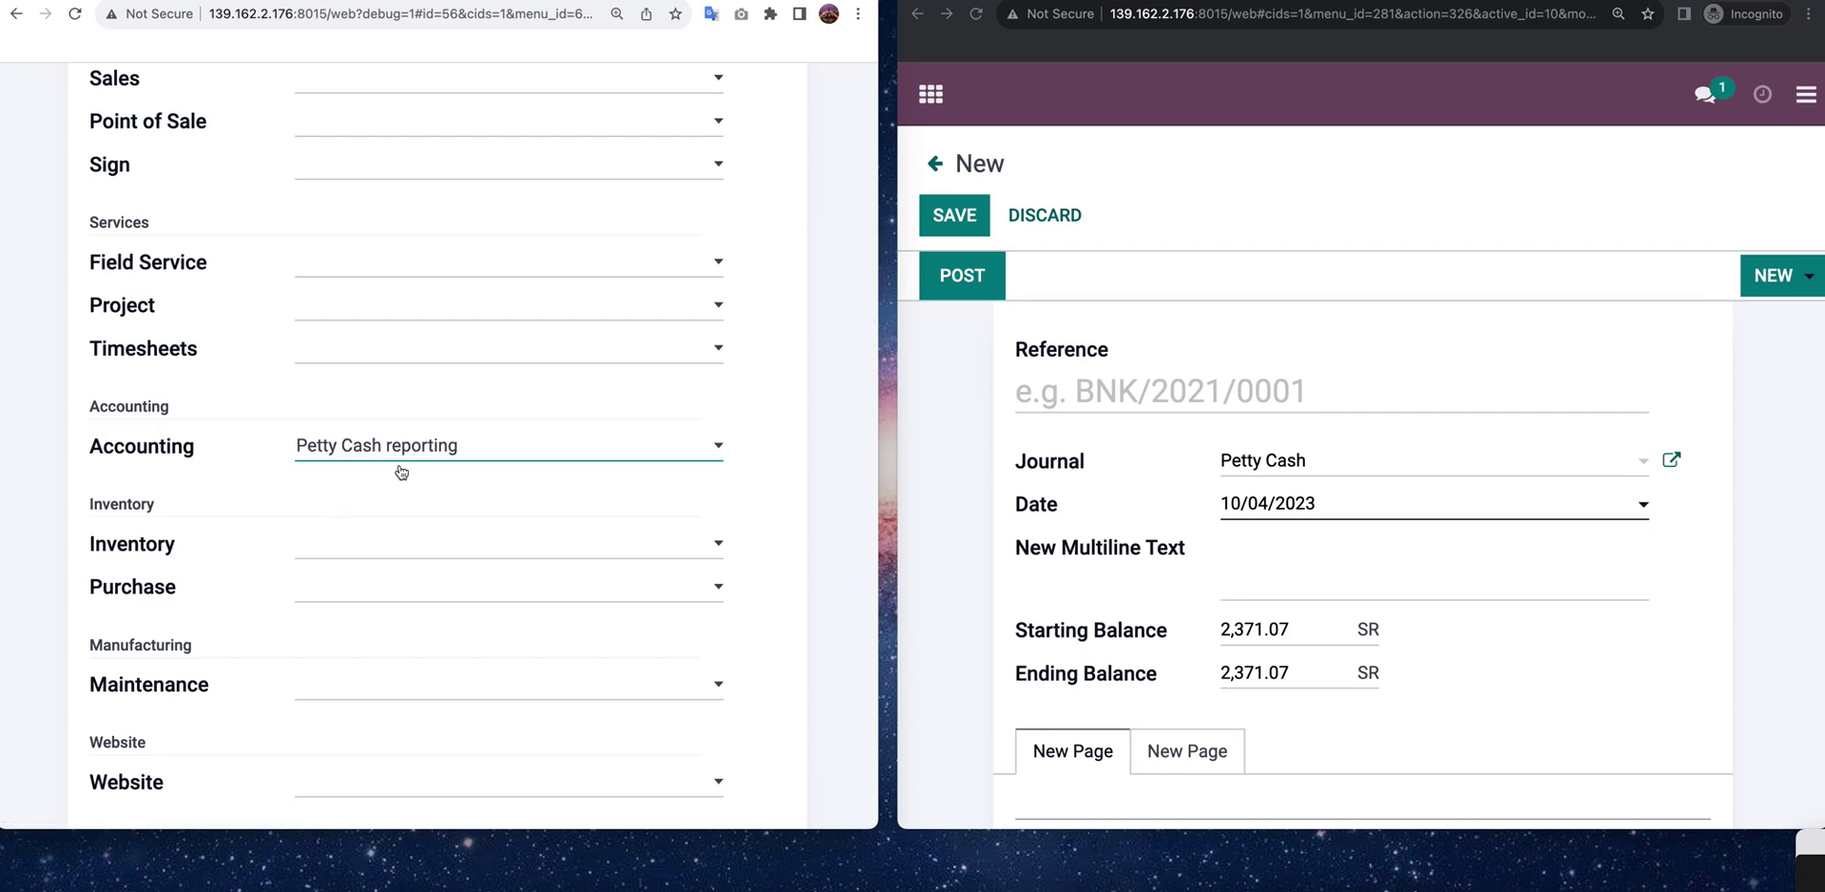
scroll(504, 505, "down", 10)
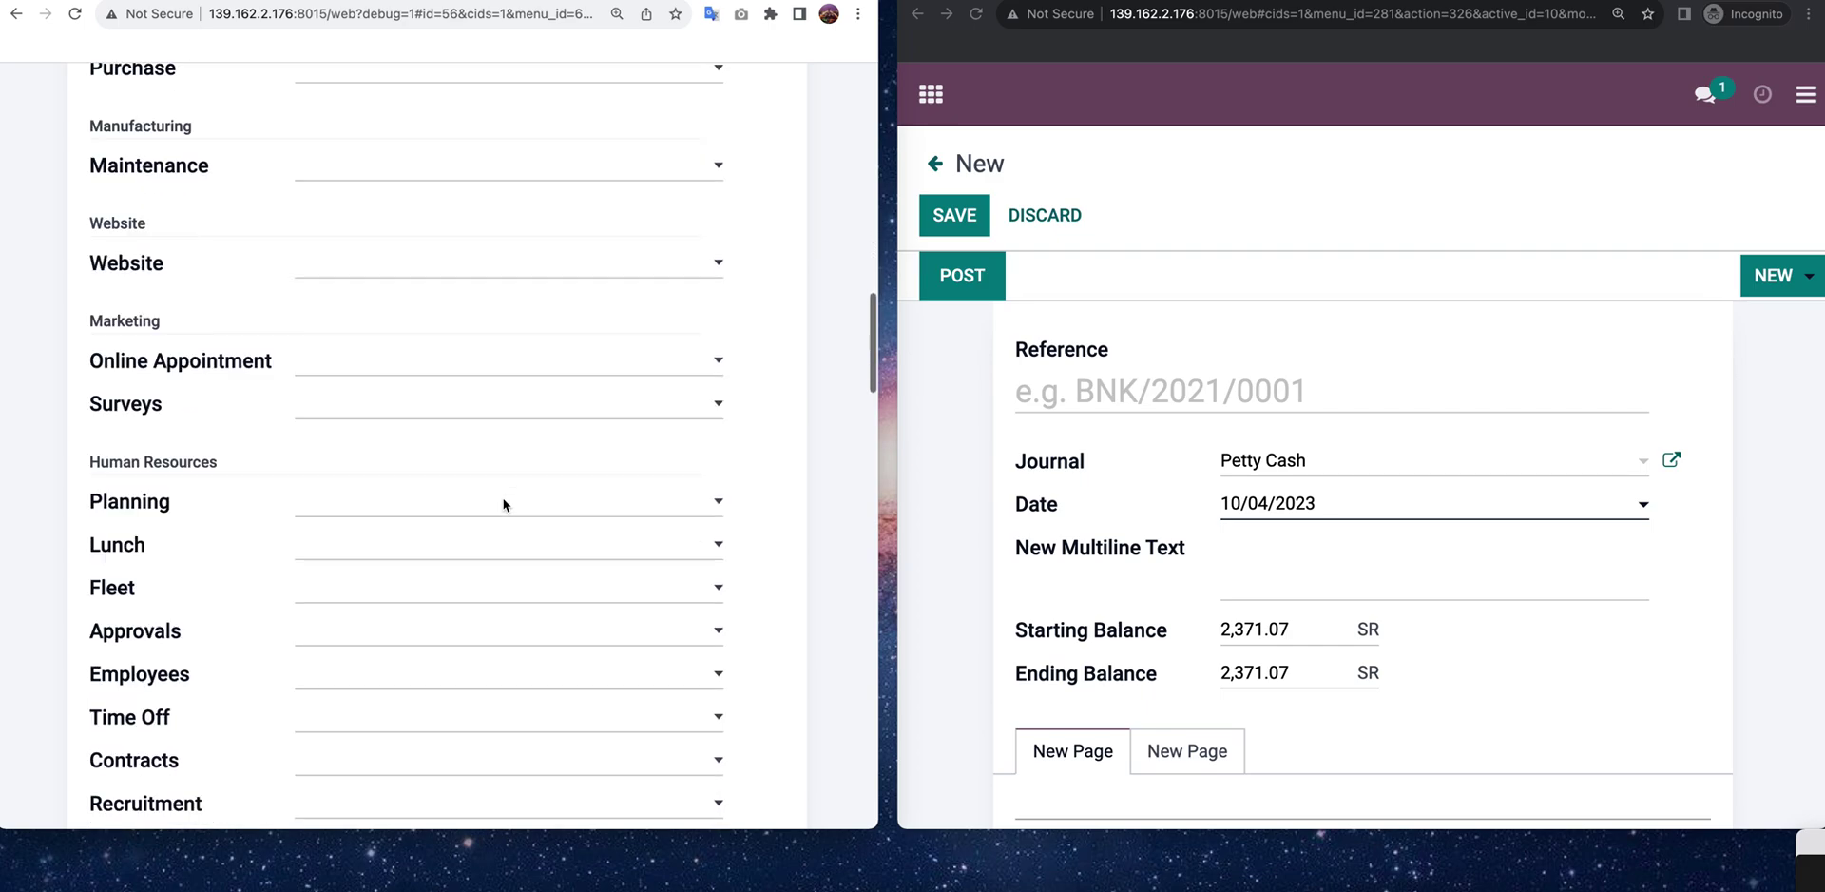
scroll(504, 505, "down", 9)
scroll(503, 505, "up", 8)
scroll(504, 505, "up", 15)
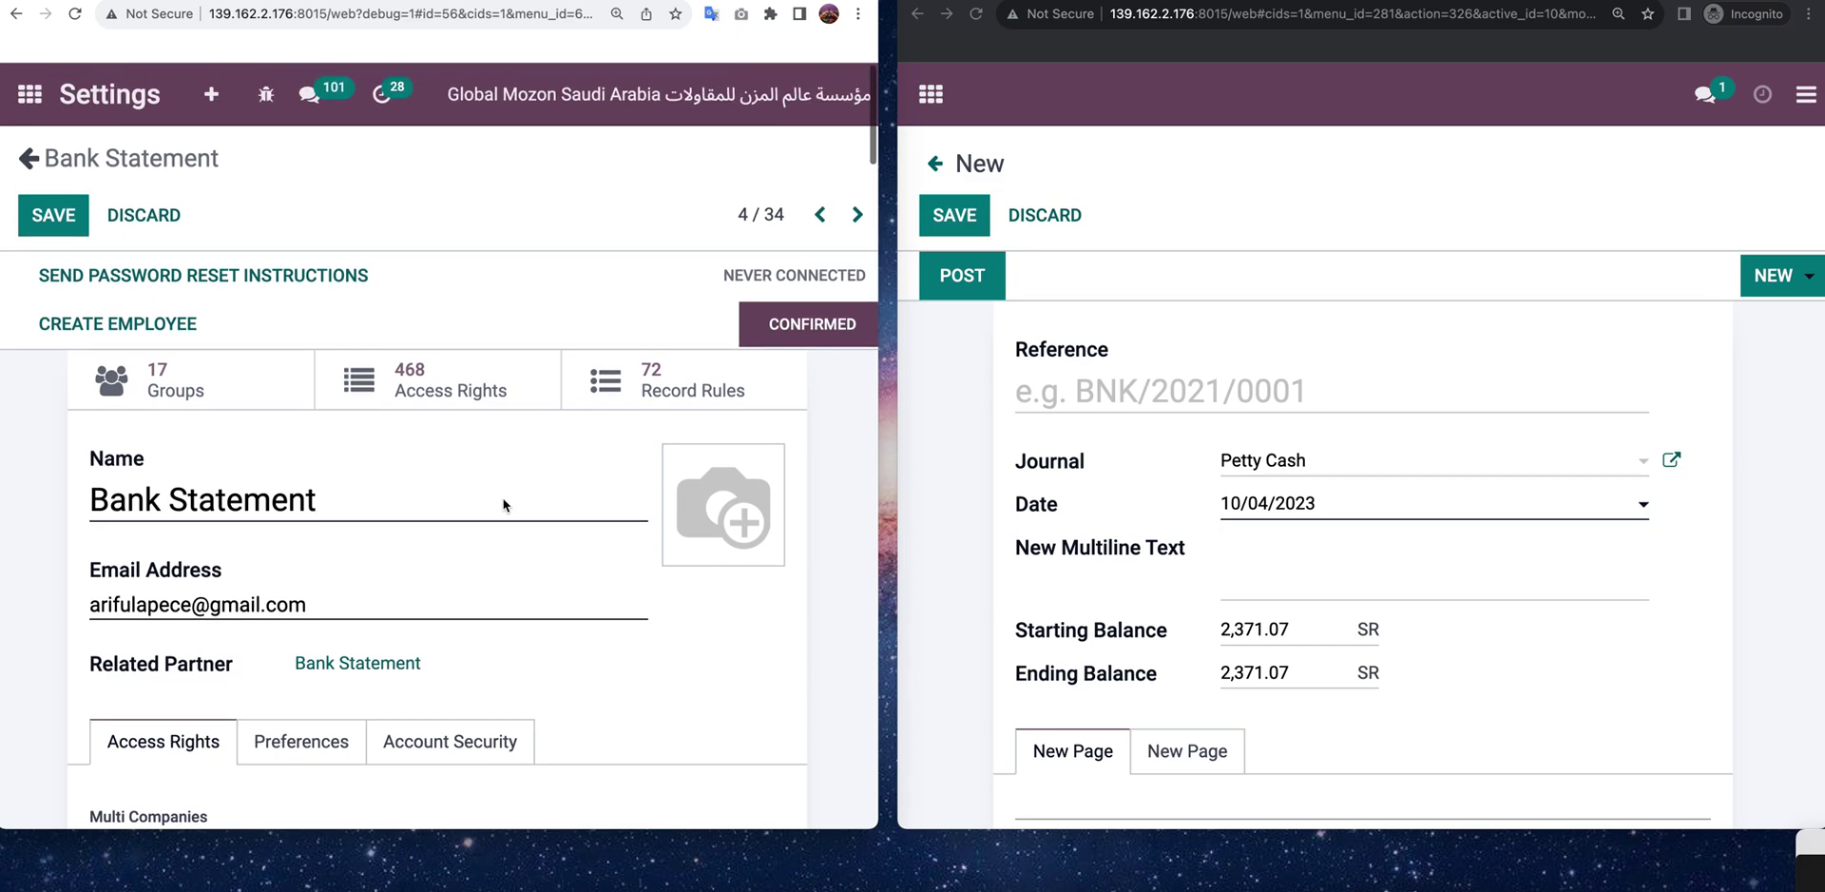
scroll(504, 499, "down", 3)
scroll(504, 495, "down", 1)
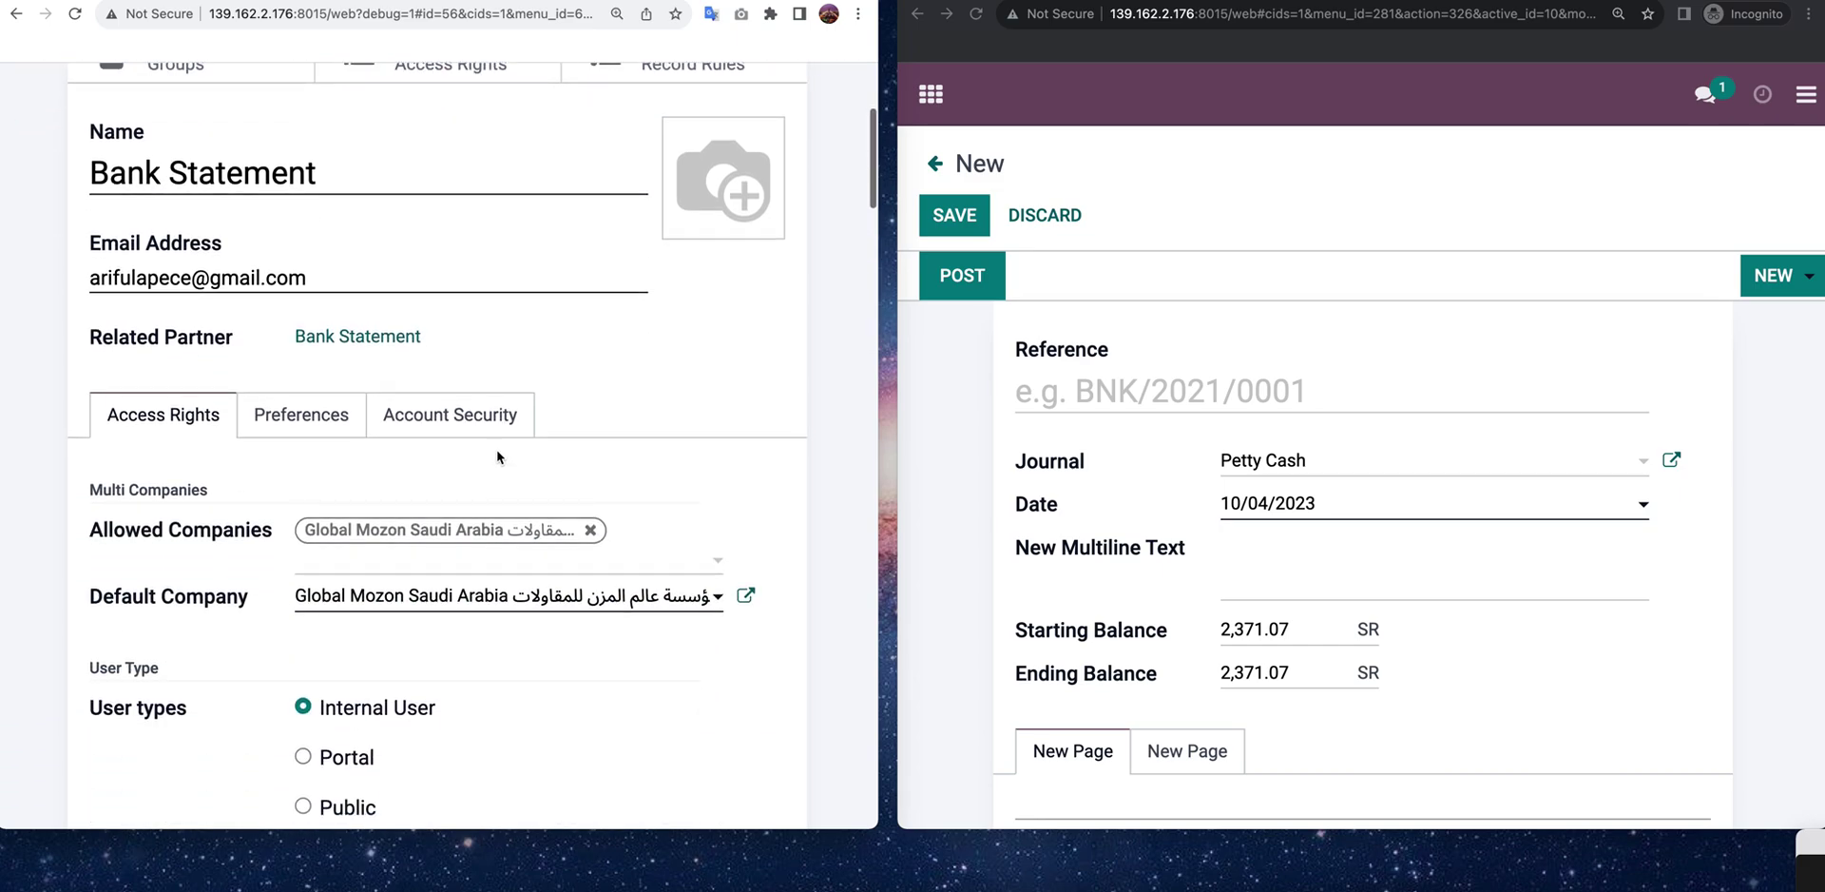
scroll(498, 252, "down", 7)
scroll(500, 254, "down", 2)
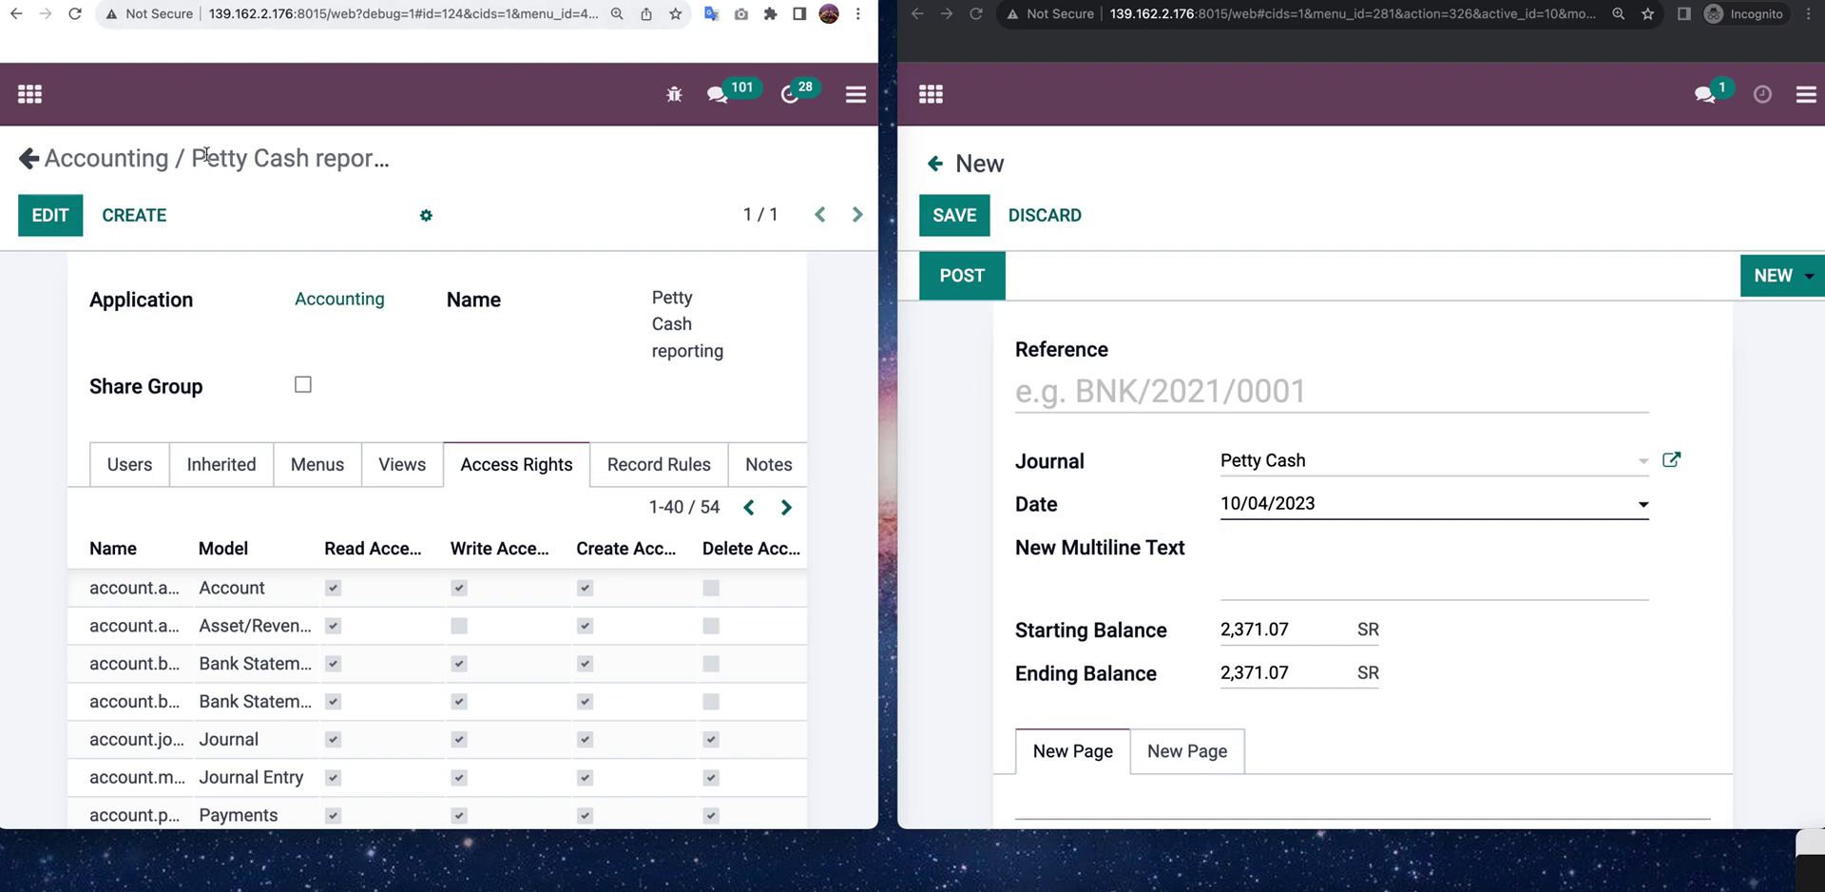
- Leave the open group record and open the Groups list under Users & Companies in Settings
left_click(27, 163)
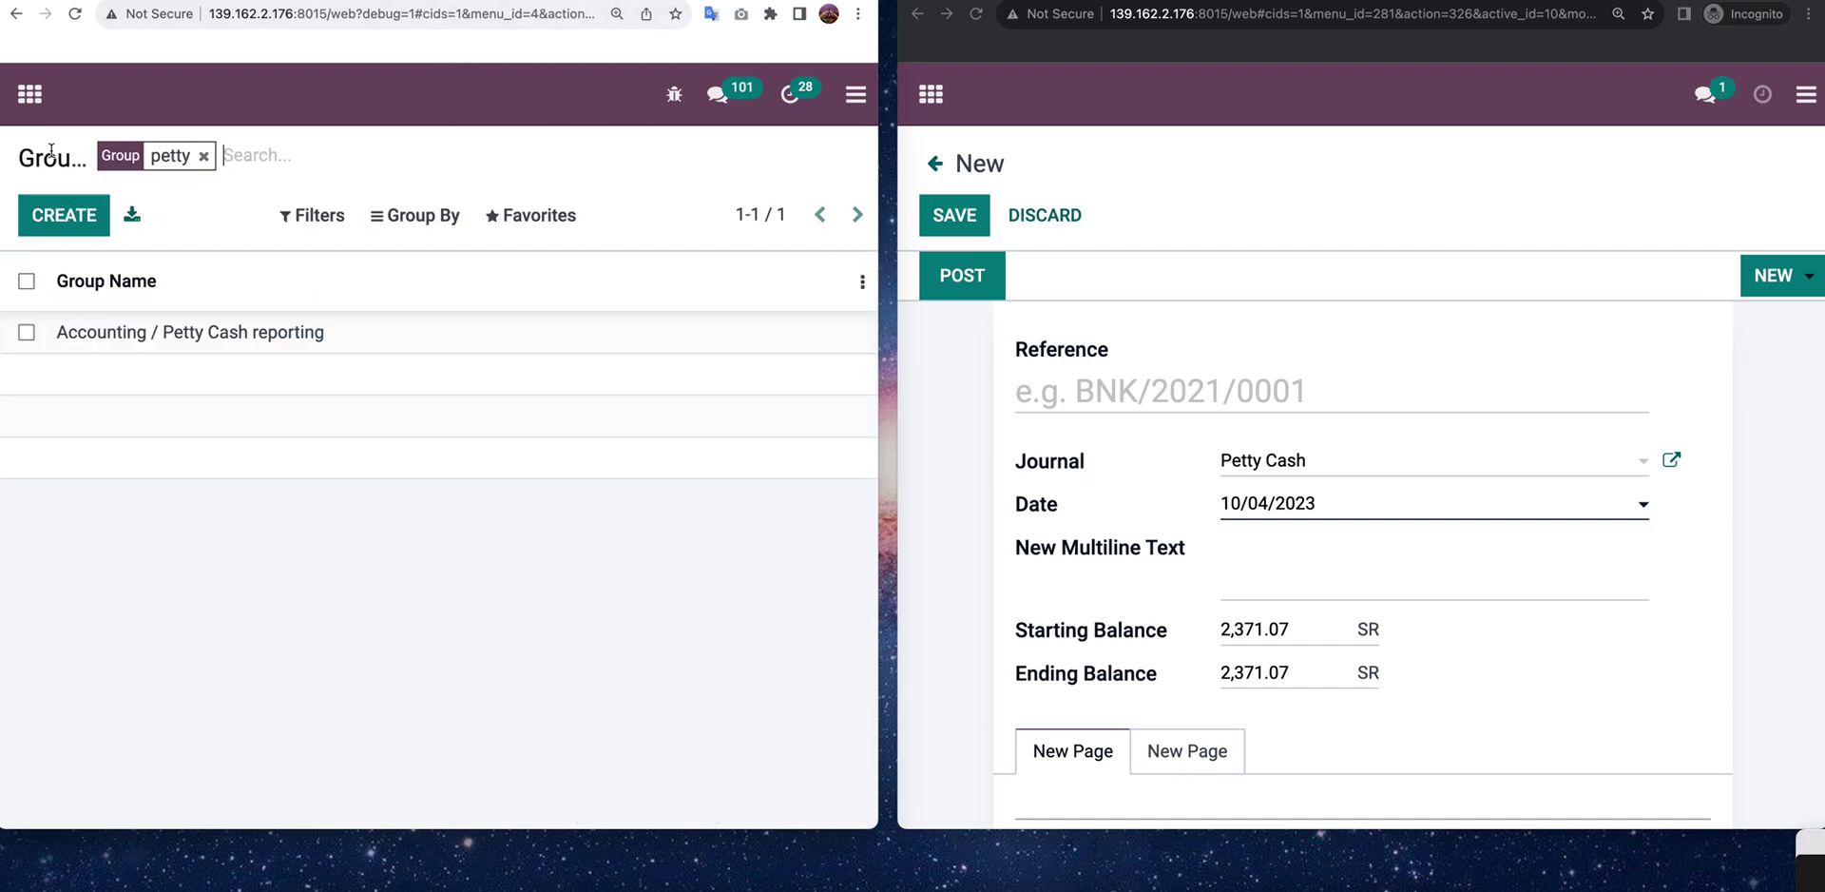
left_click(29, 93)
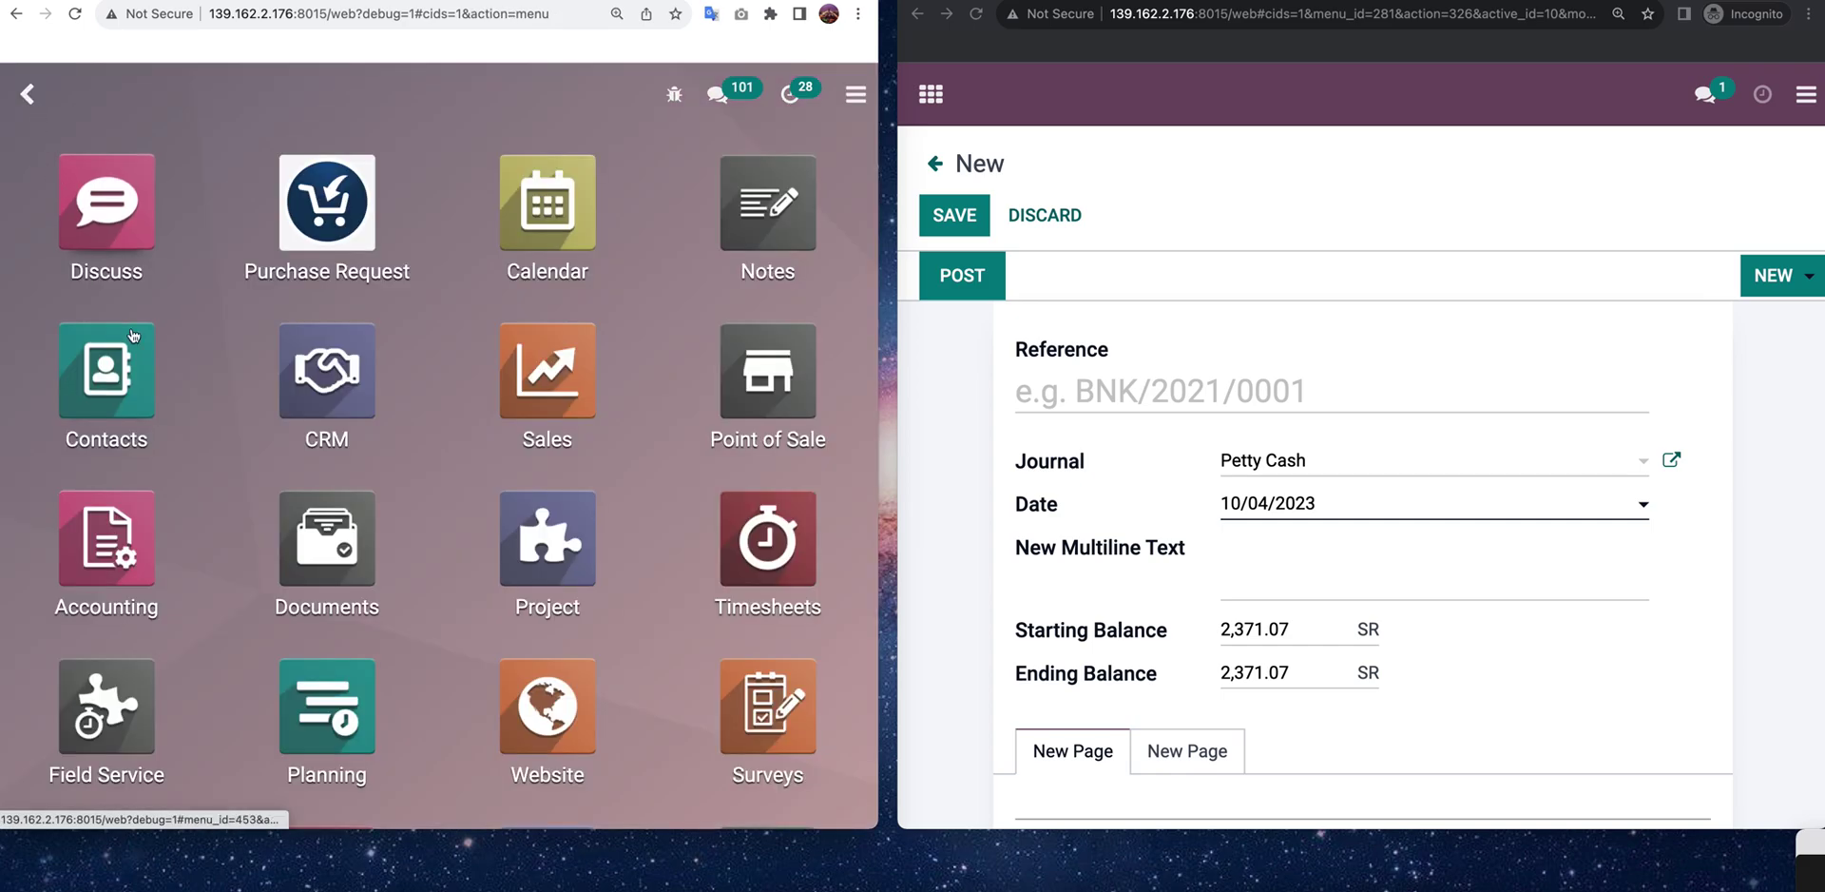
scroll(147, 349, "down", 3)
scroll(624, 549, "down", 5)
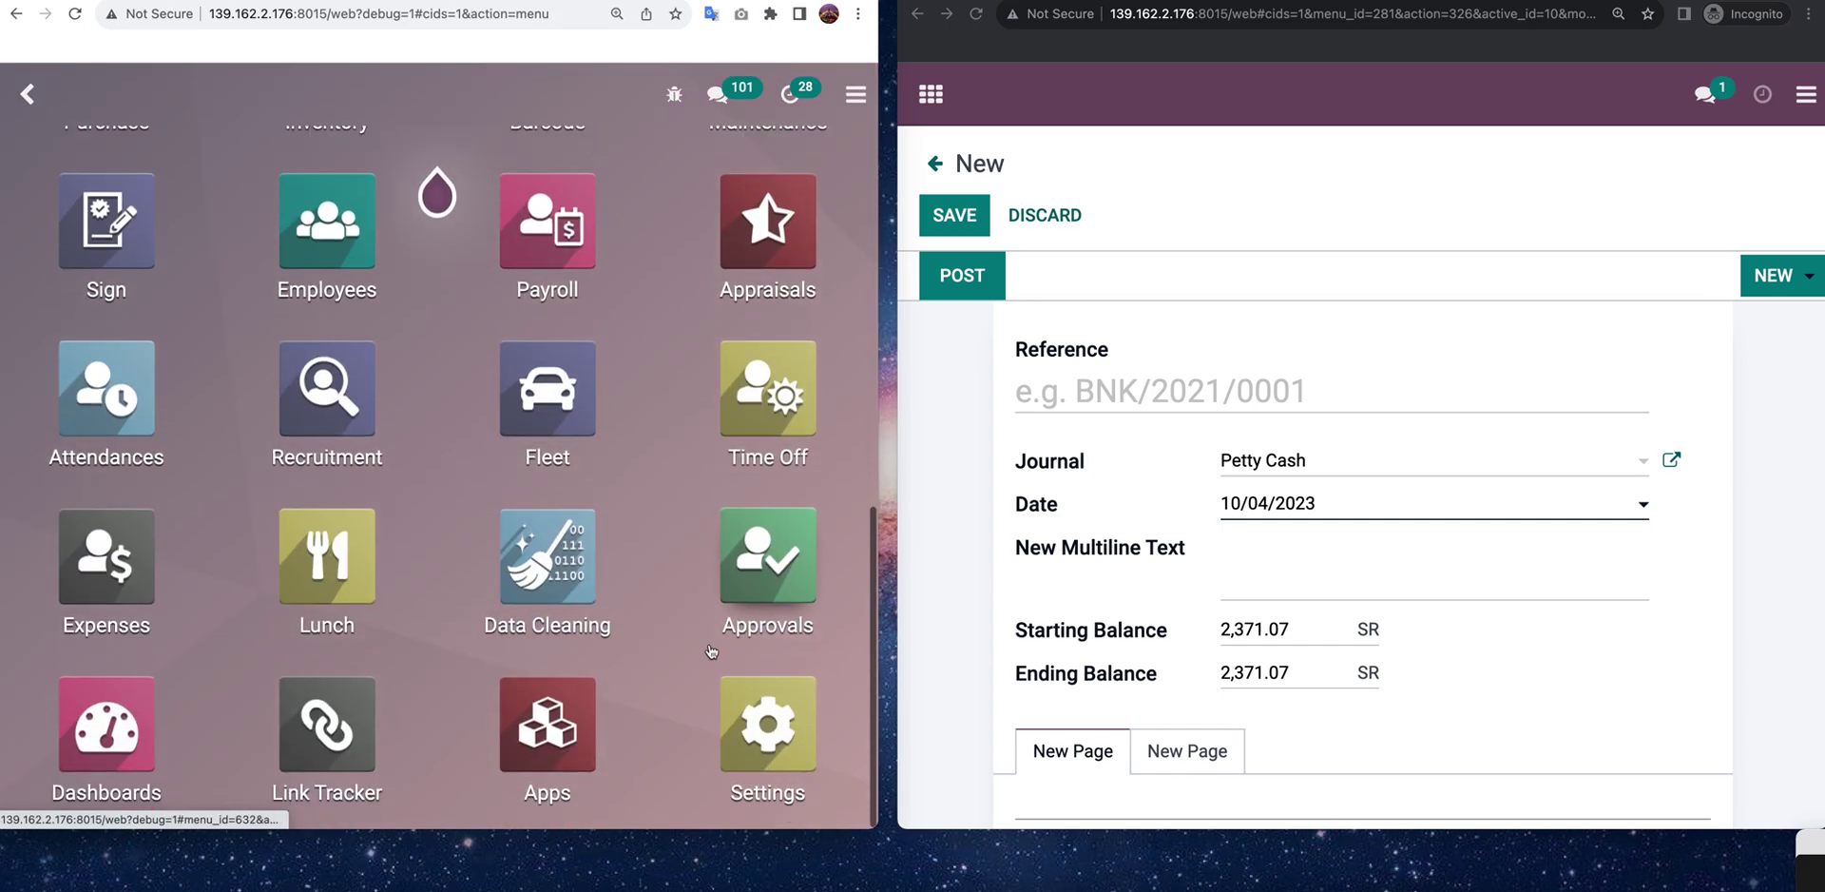
left_click(784, 719)
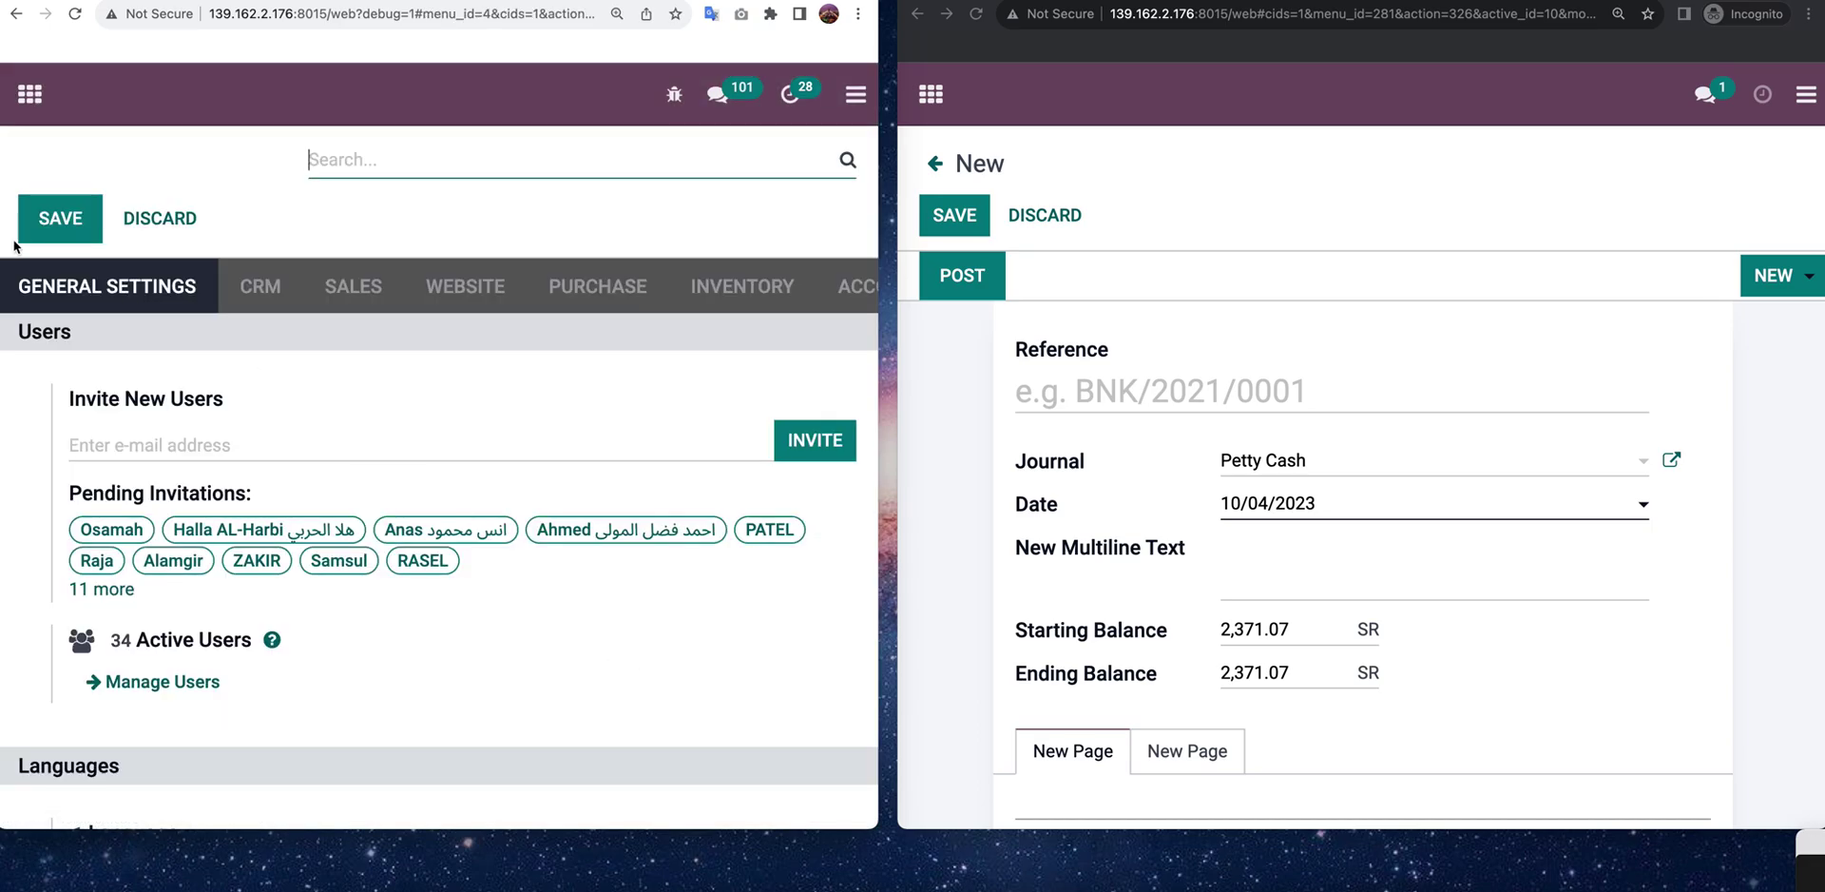
left_click(855, 95)
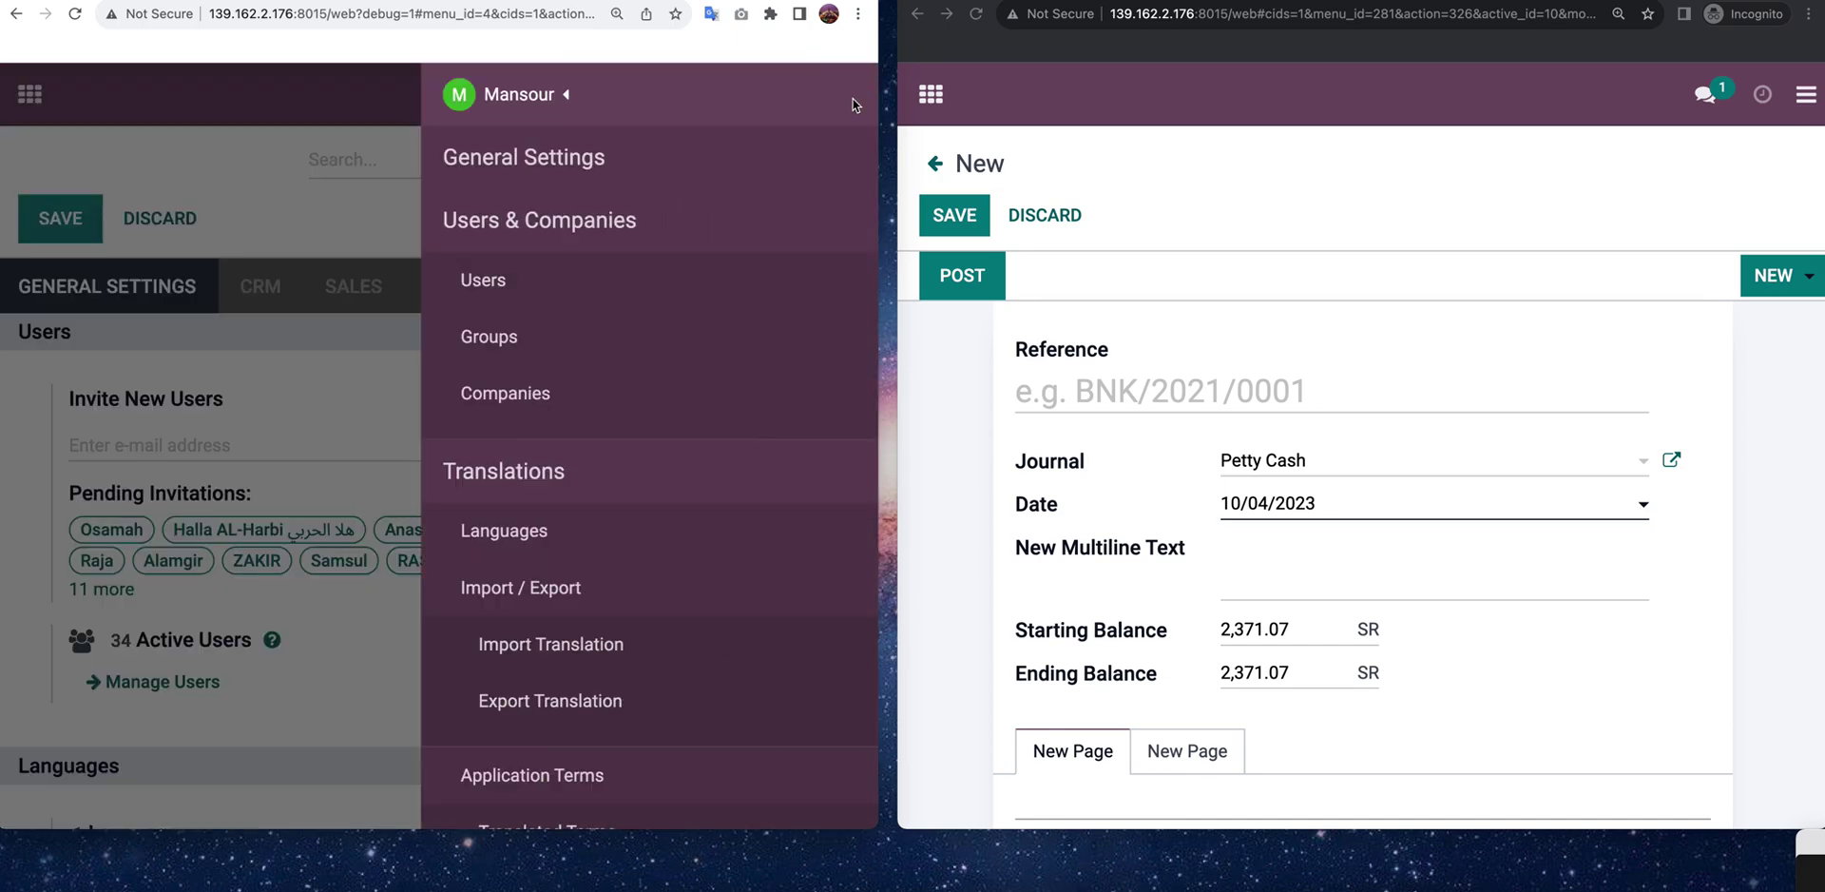
left_click(152, 340)
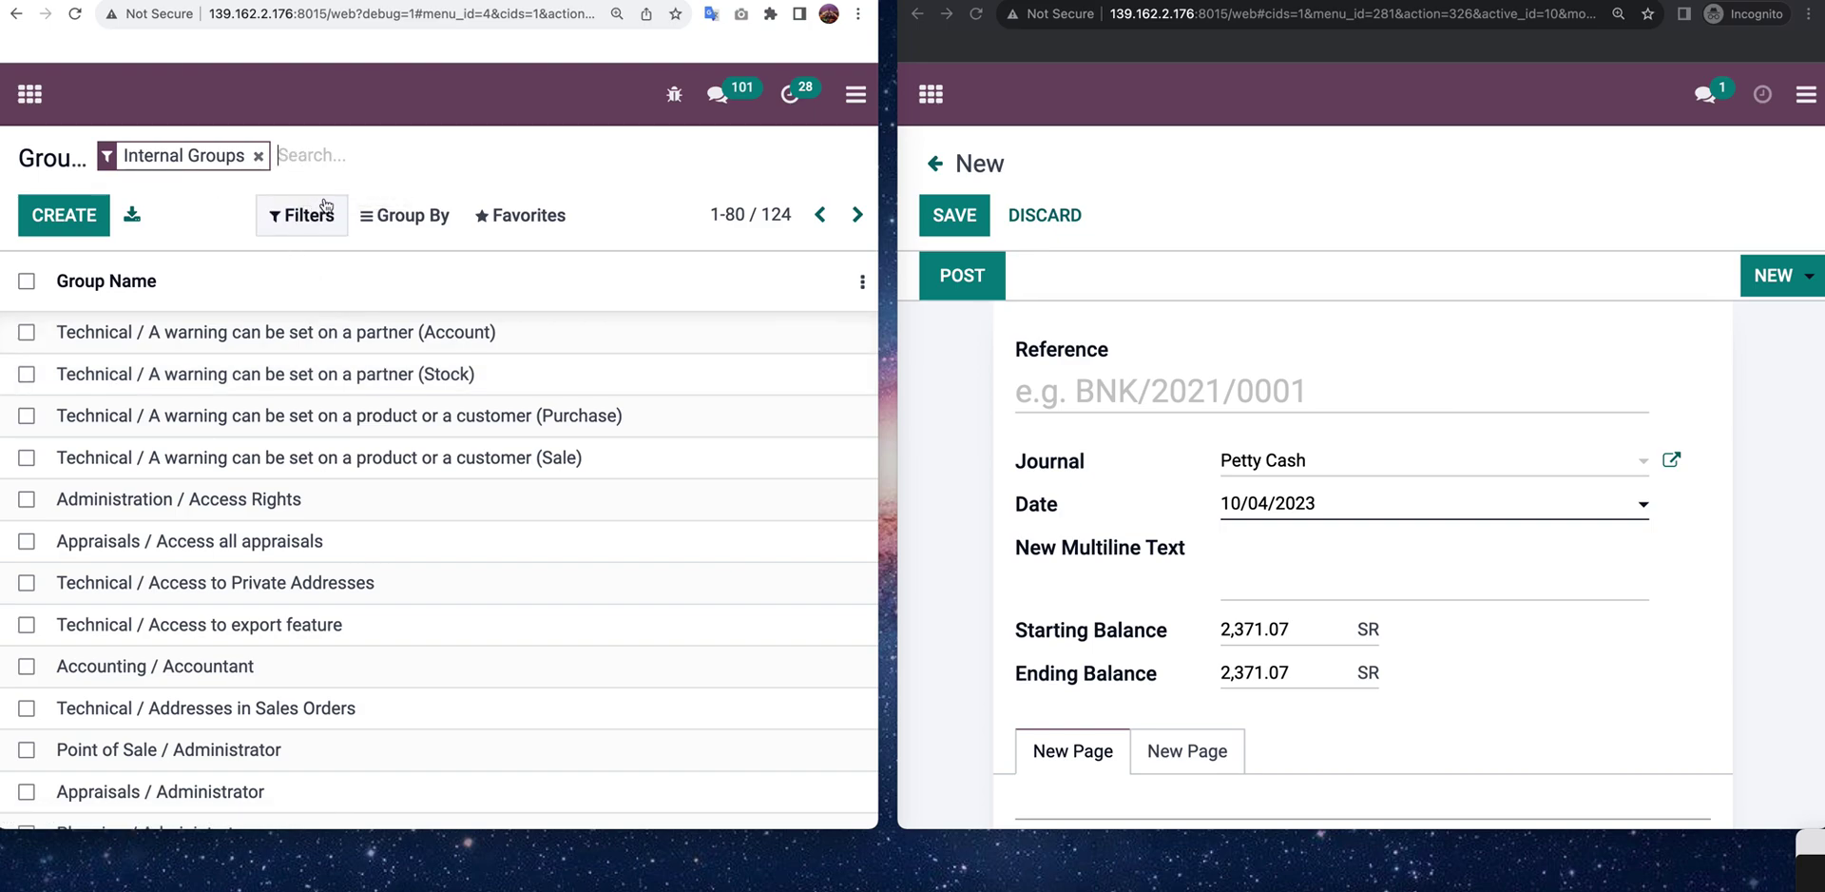
- Search the groups for "petty" and open the Accounting / Petty Cash reporting group
type("p")
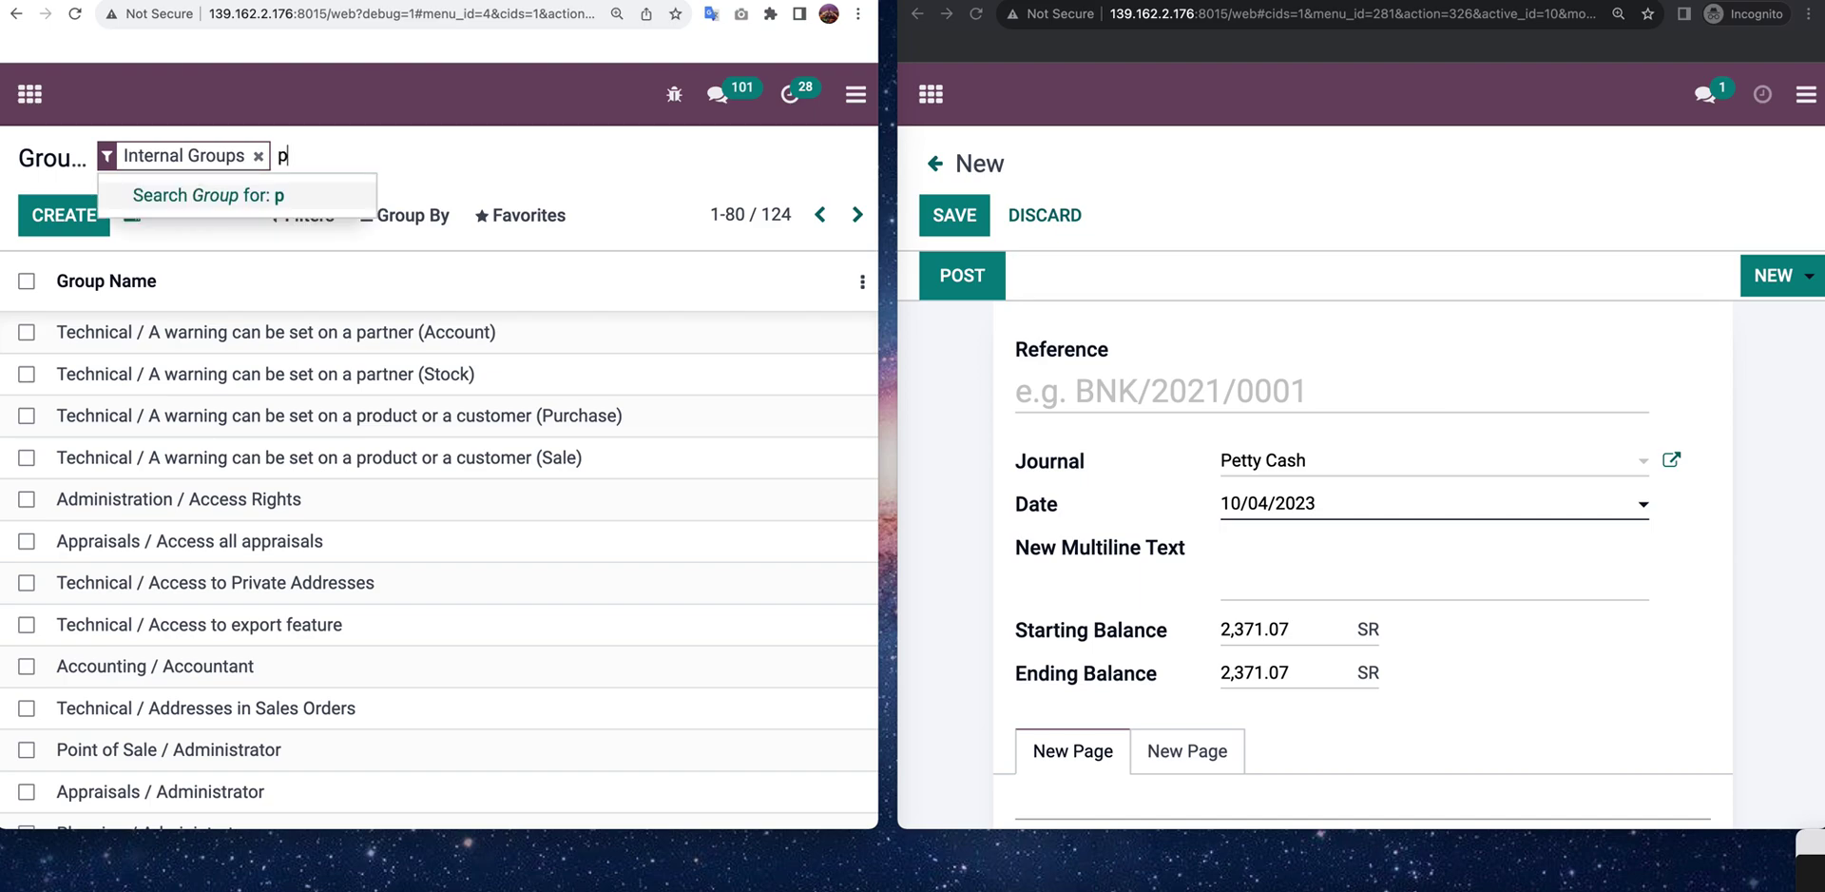
type("etty")
key("Return")
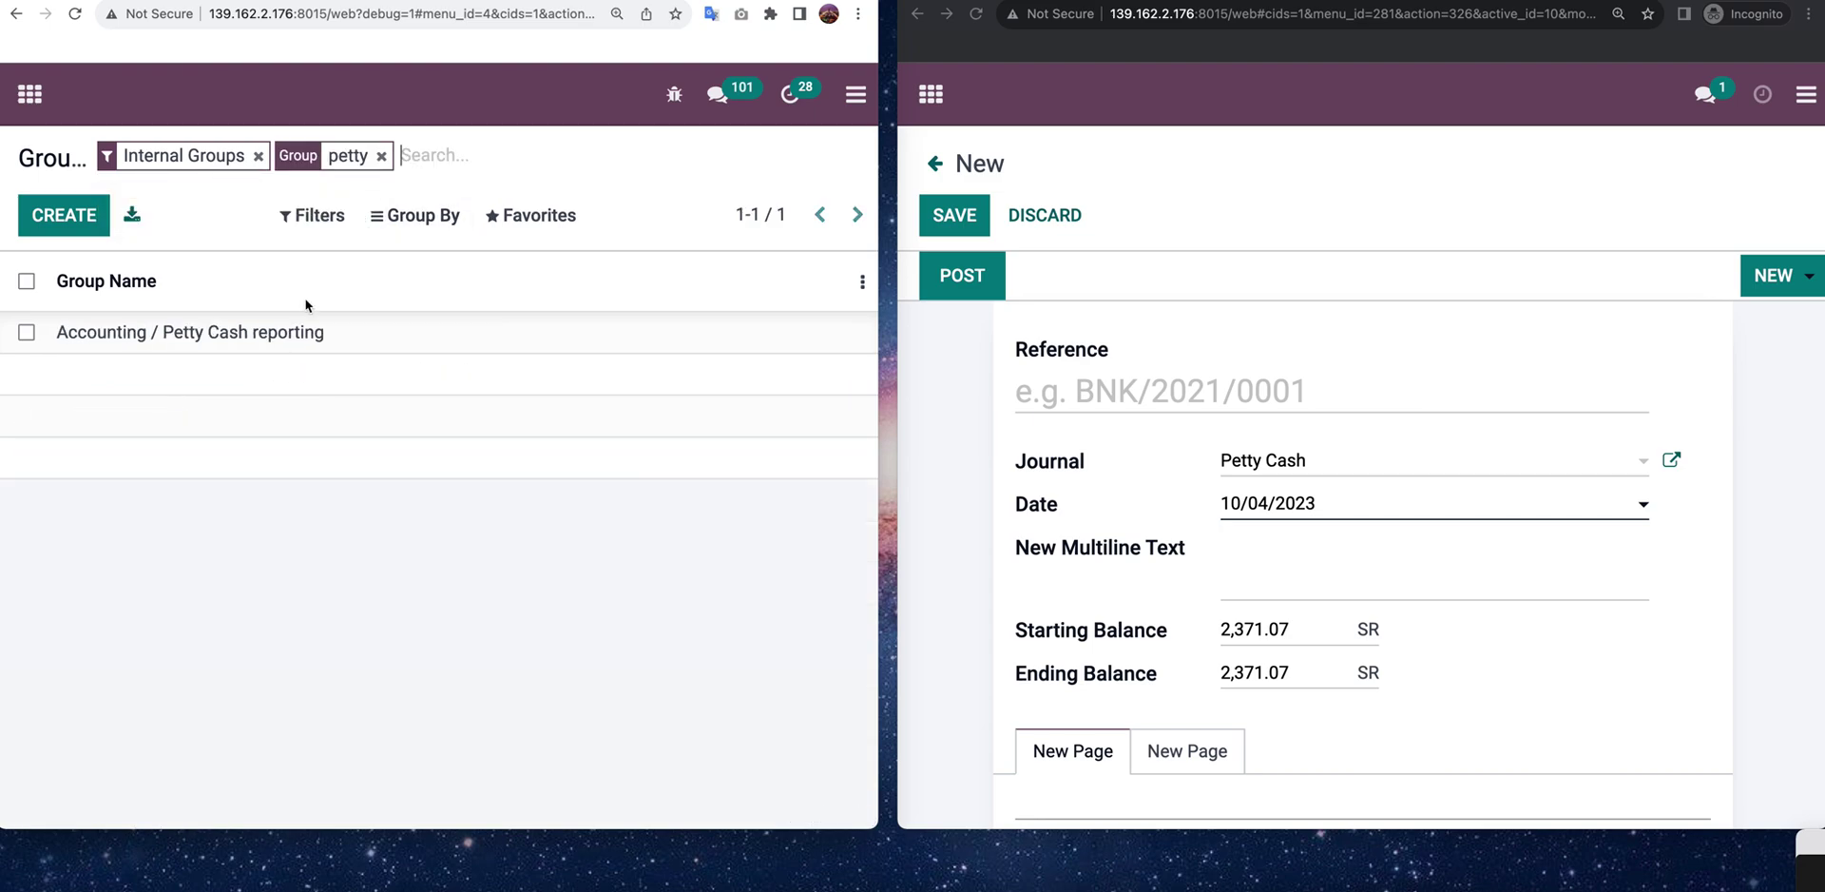
left_click(290, 338)
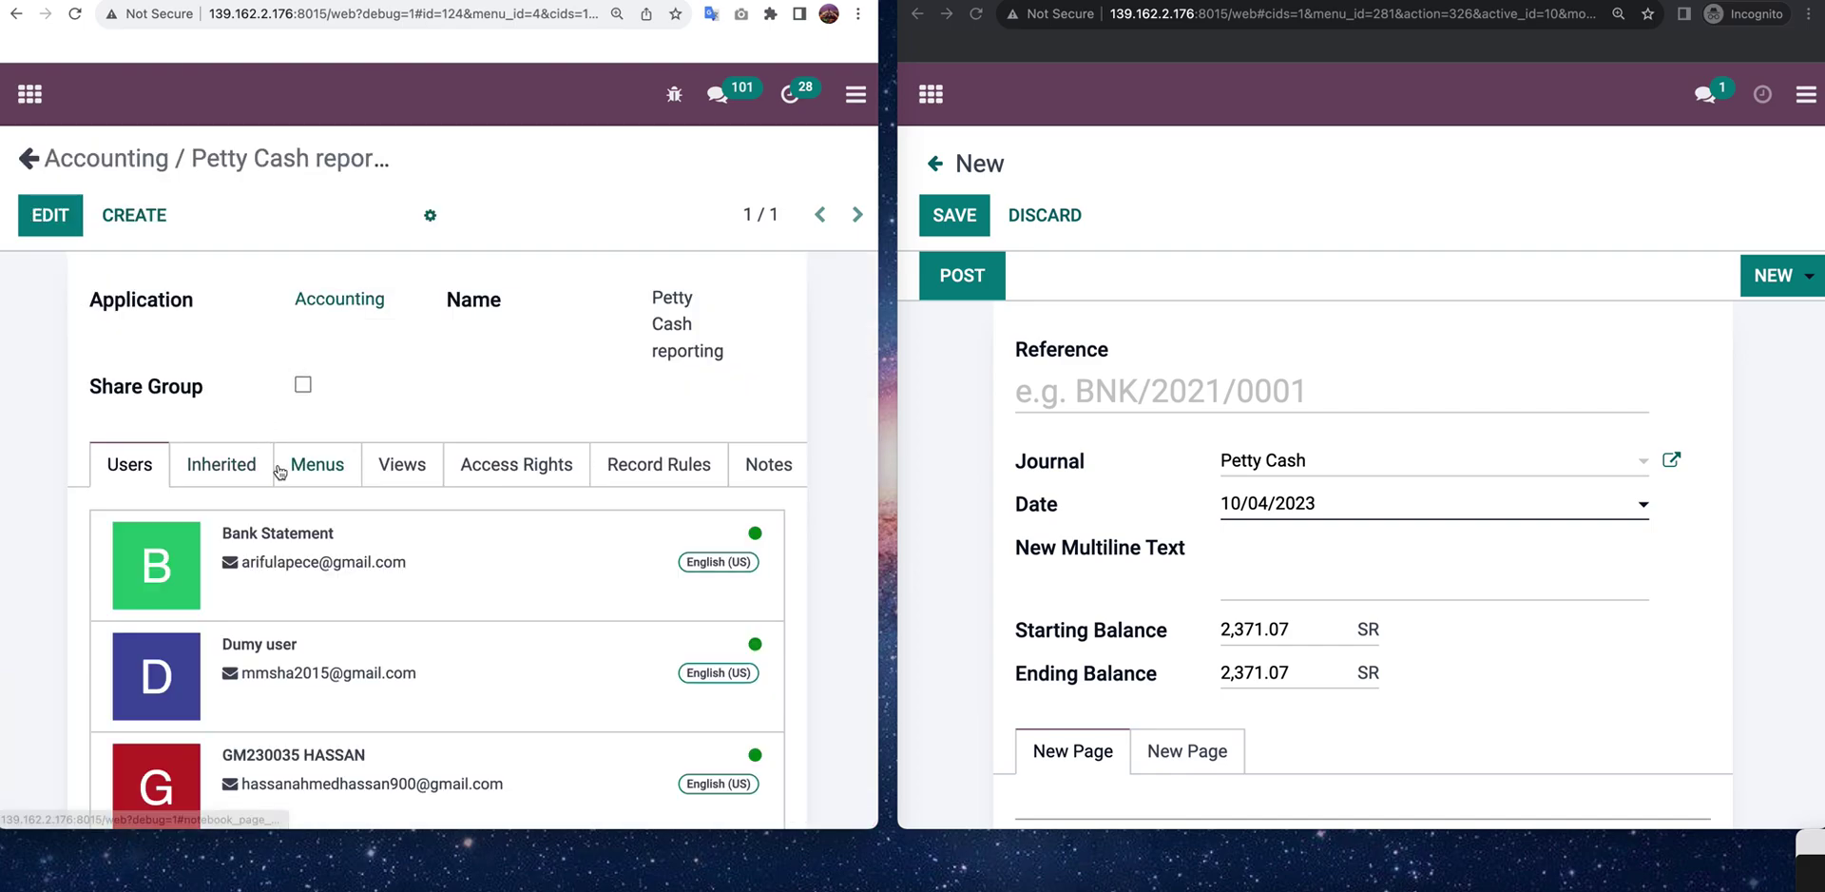
- Examine the users, inherited groups and menus assigned to the Petty Cash reporting group
scroll(280, 470, "down", 3)
scroll(279, 469, "up", 3)
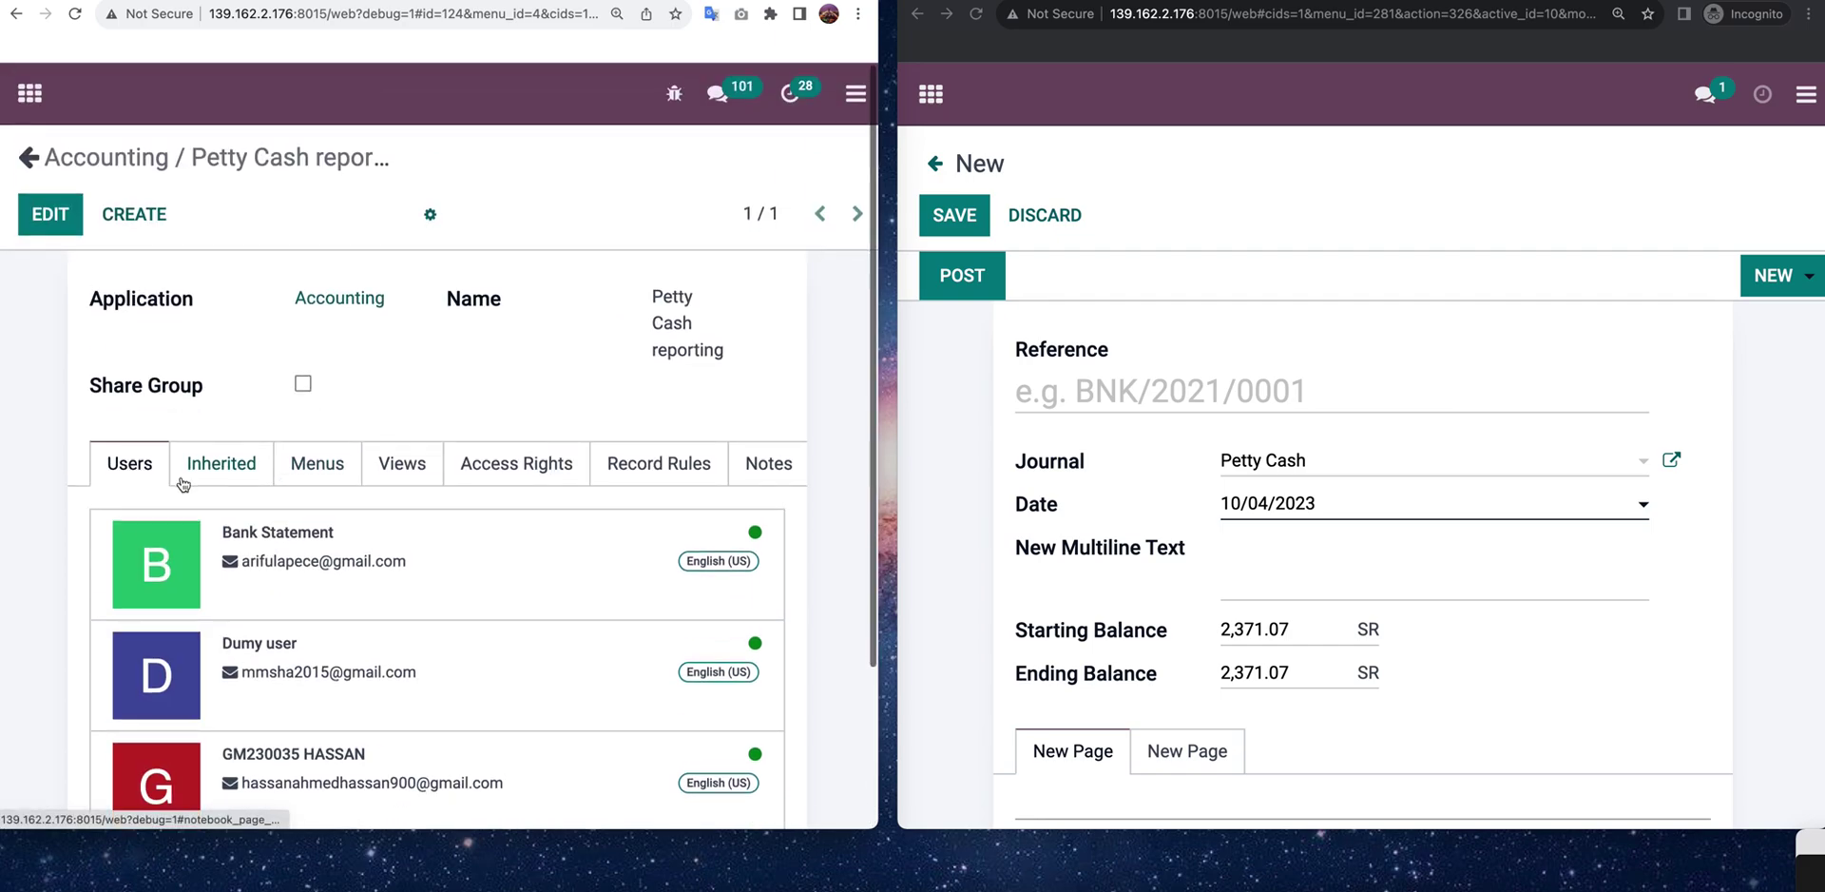
scroll(360, 353, "down", 3)
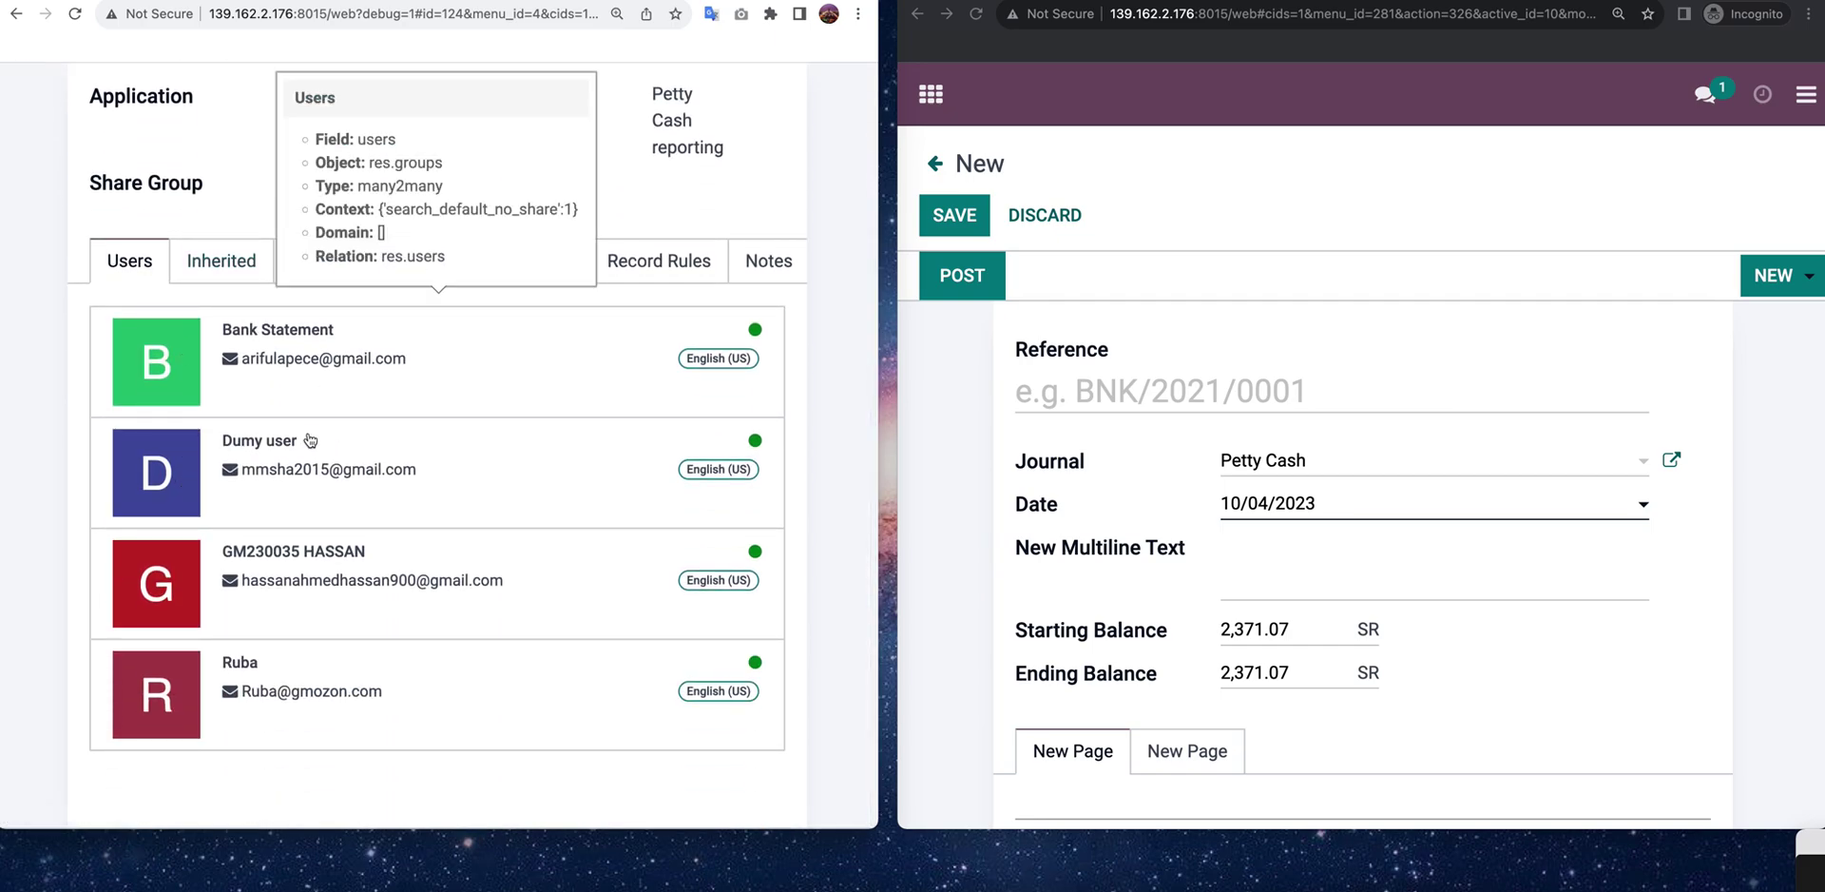
left_click(219, 263)
left_click(316, 471)
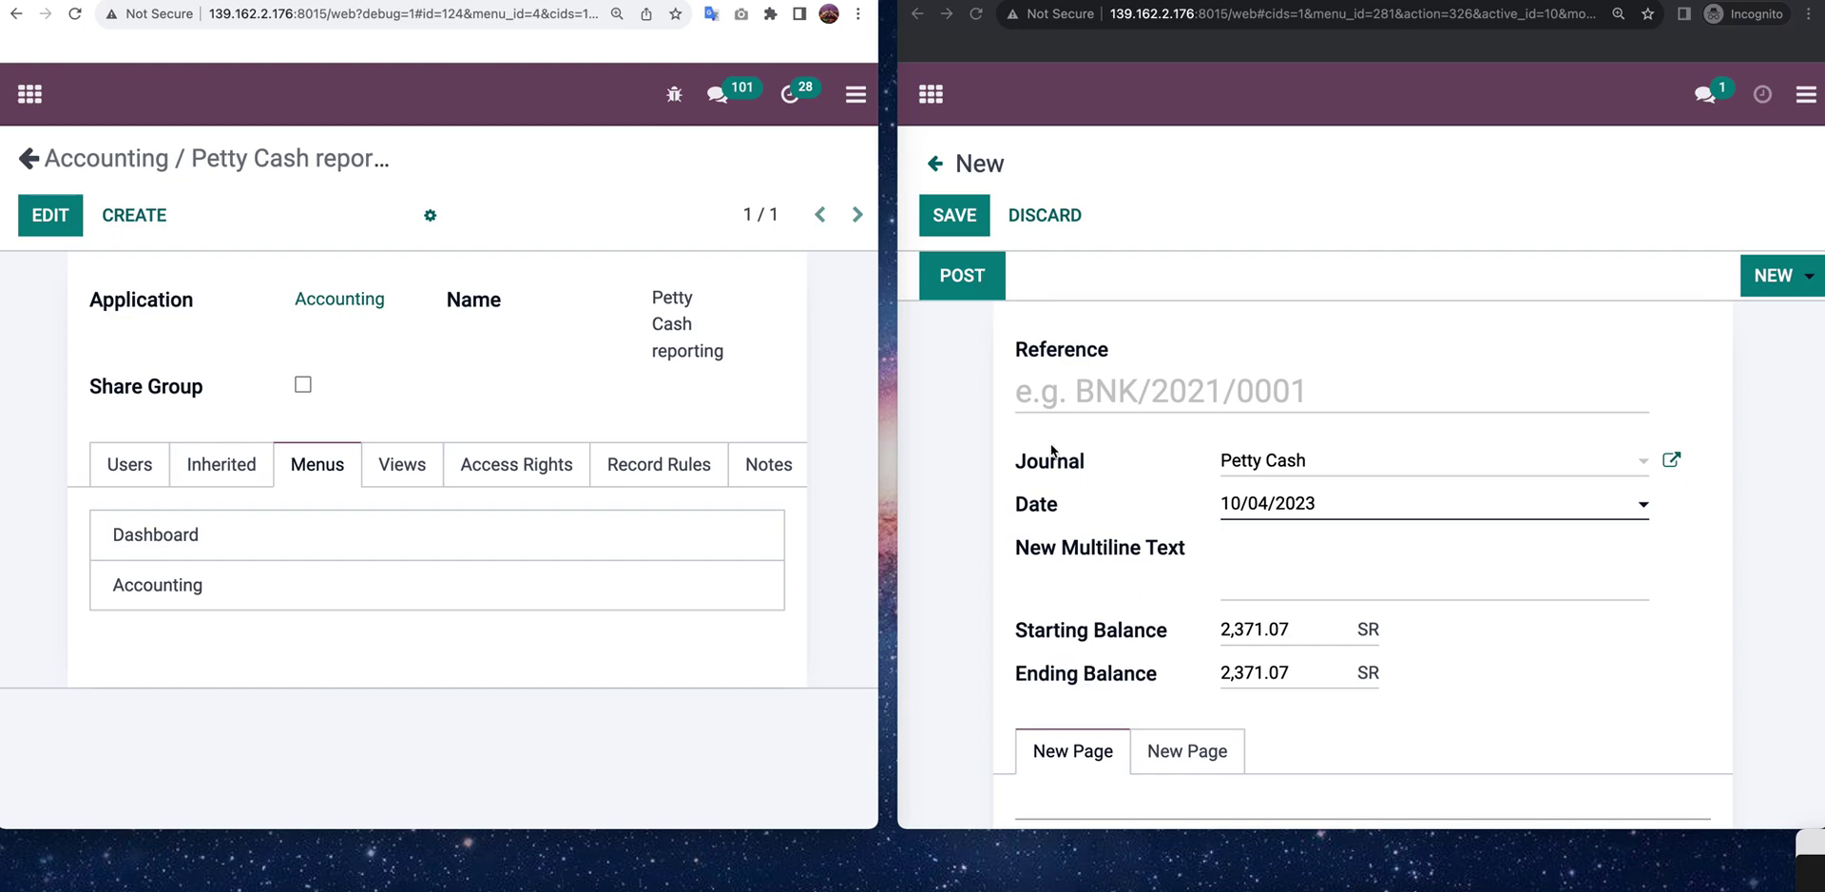
- In the incognito session, check which apps and menu entries the Bank Statement user can access
left_click(931, 97)
left_click(929, 97)
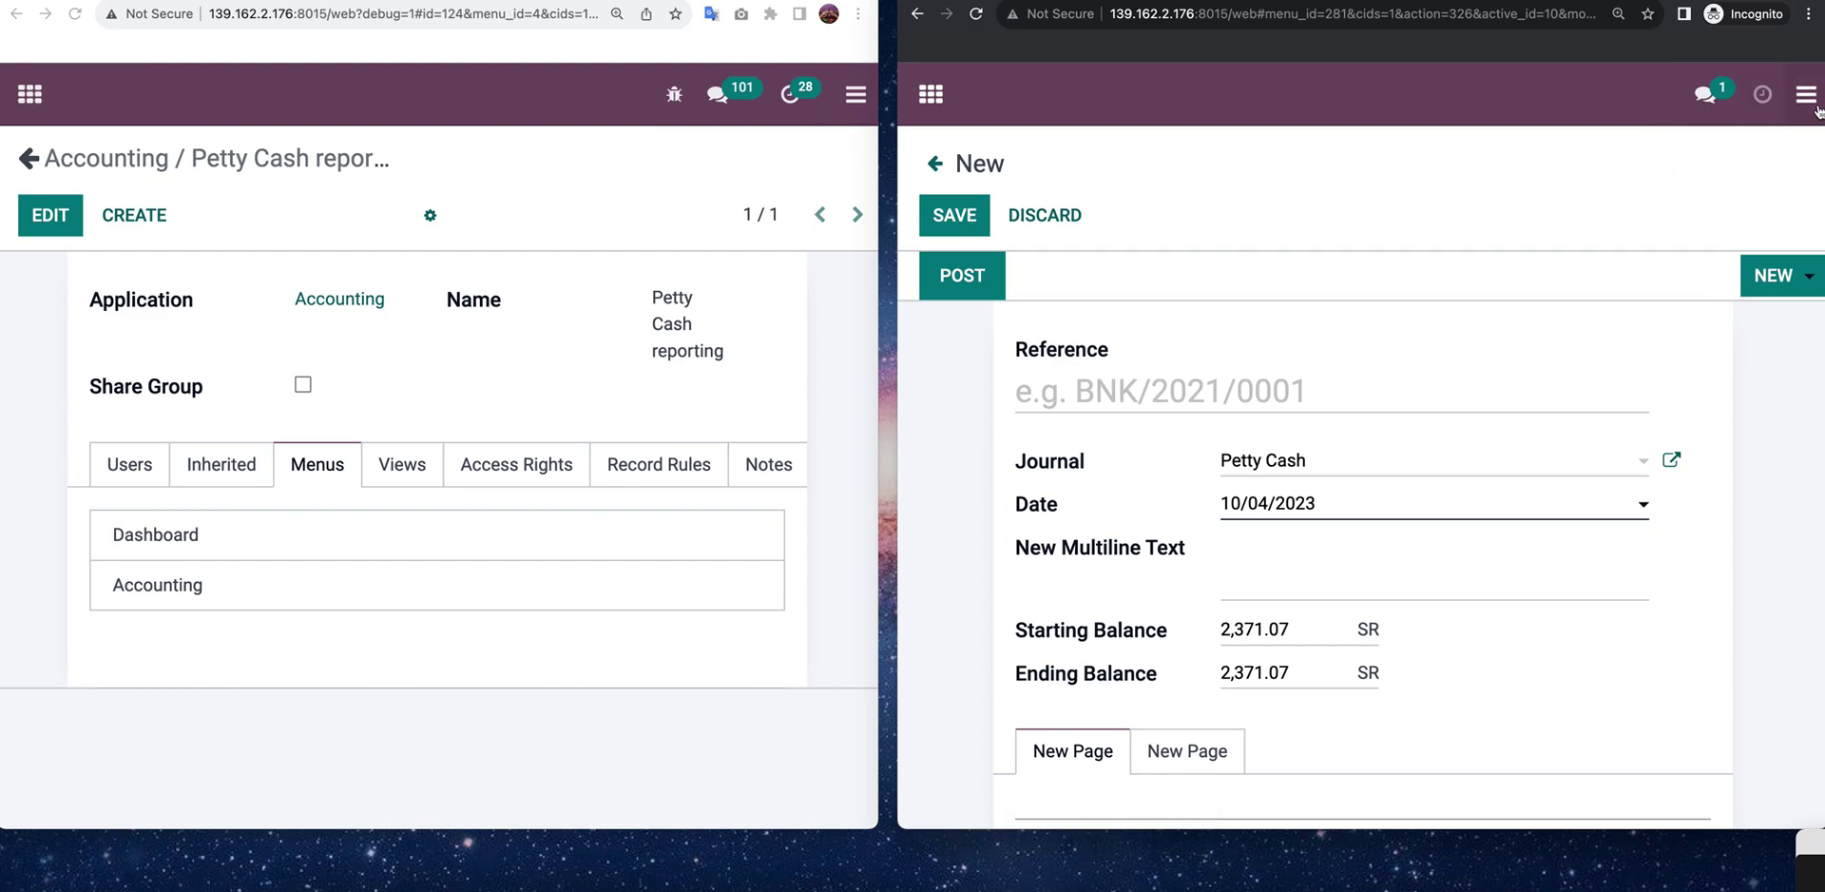
left_click(1806, 105)
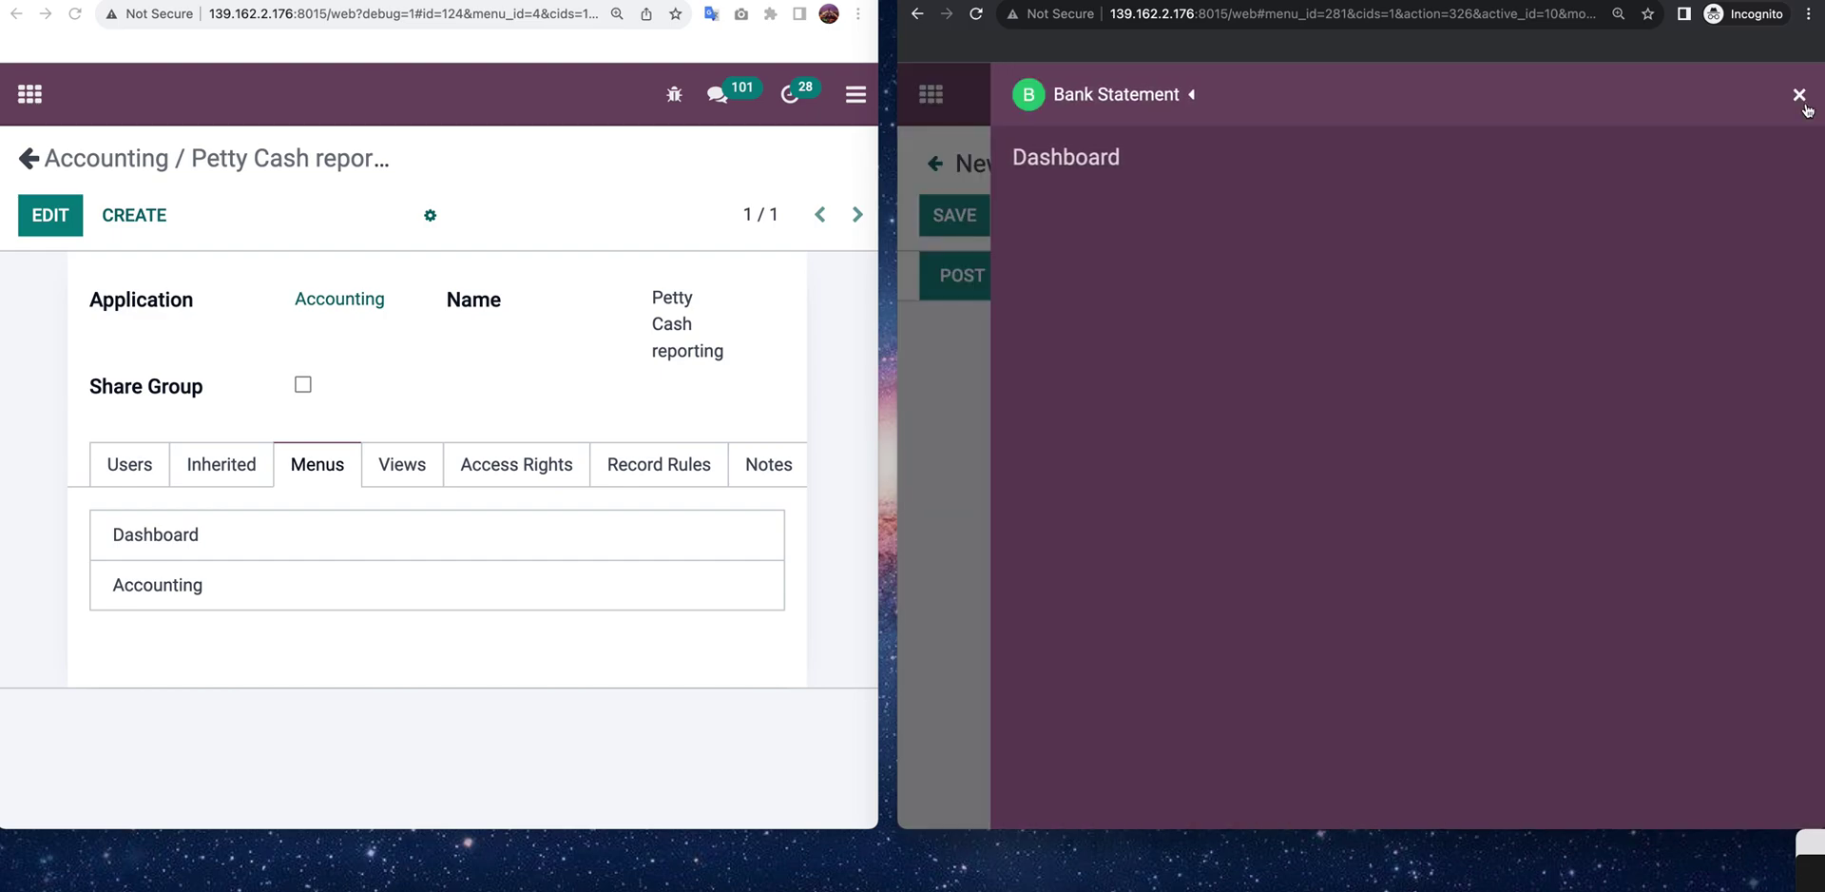
left_click(1799, 95)
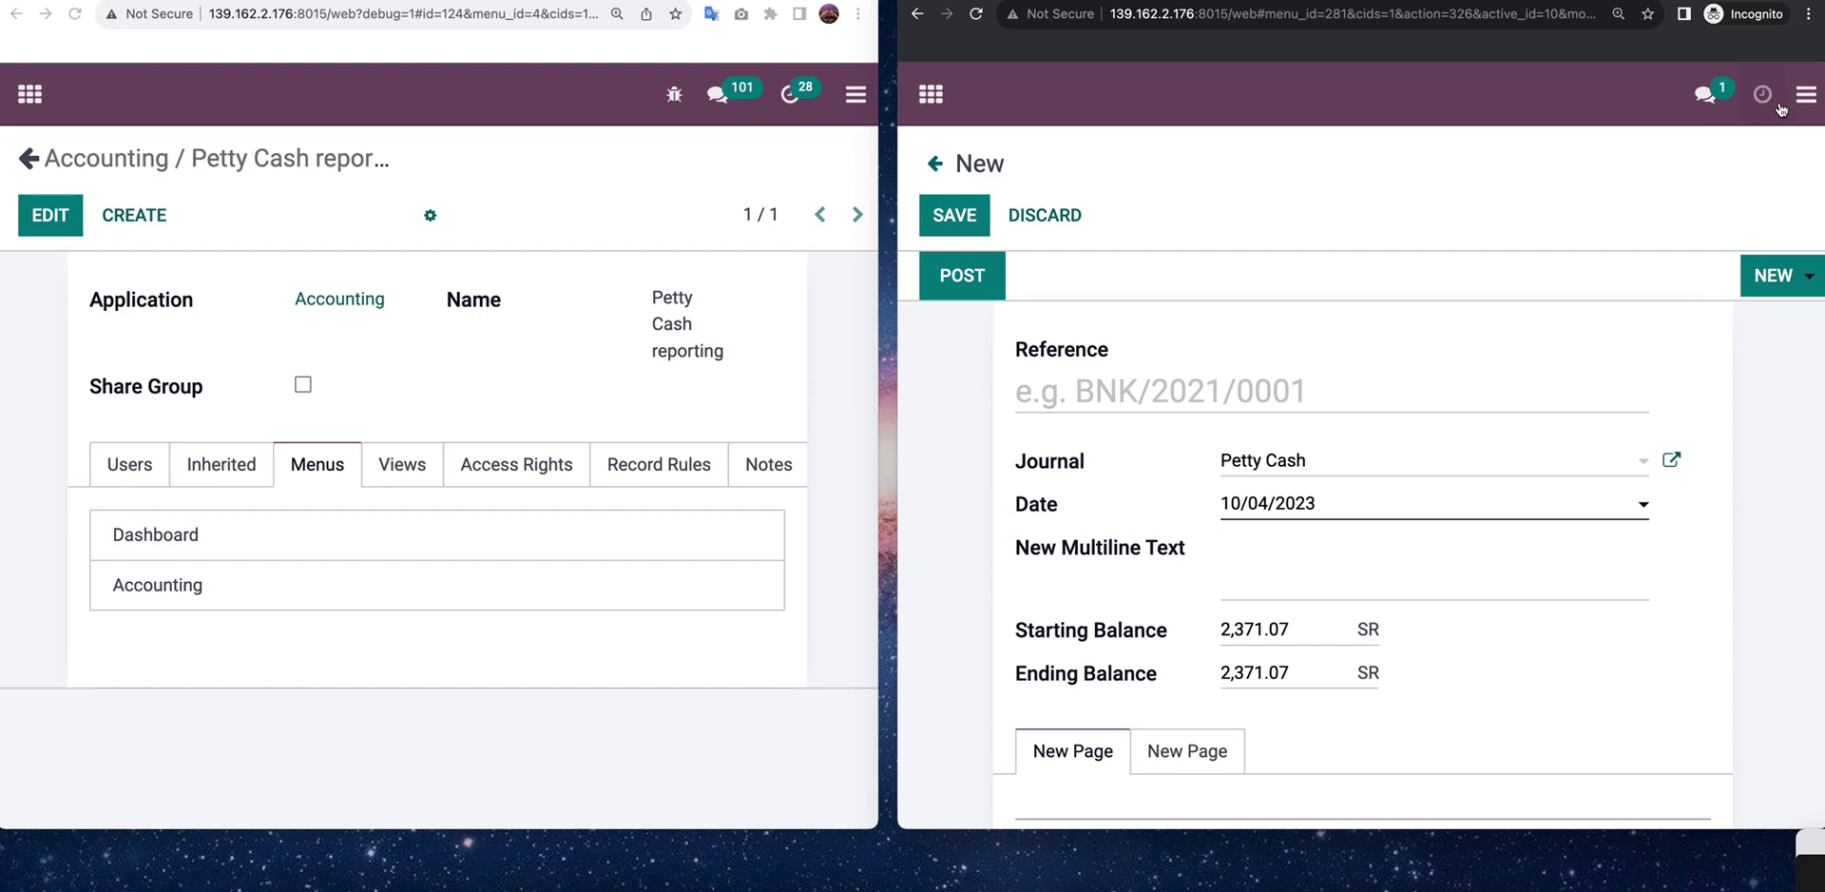
left_click(1808, 95)
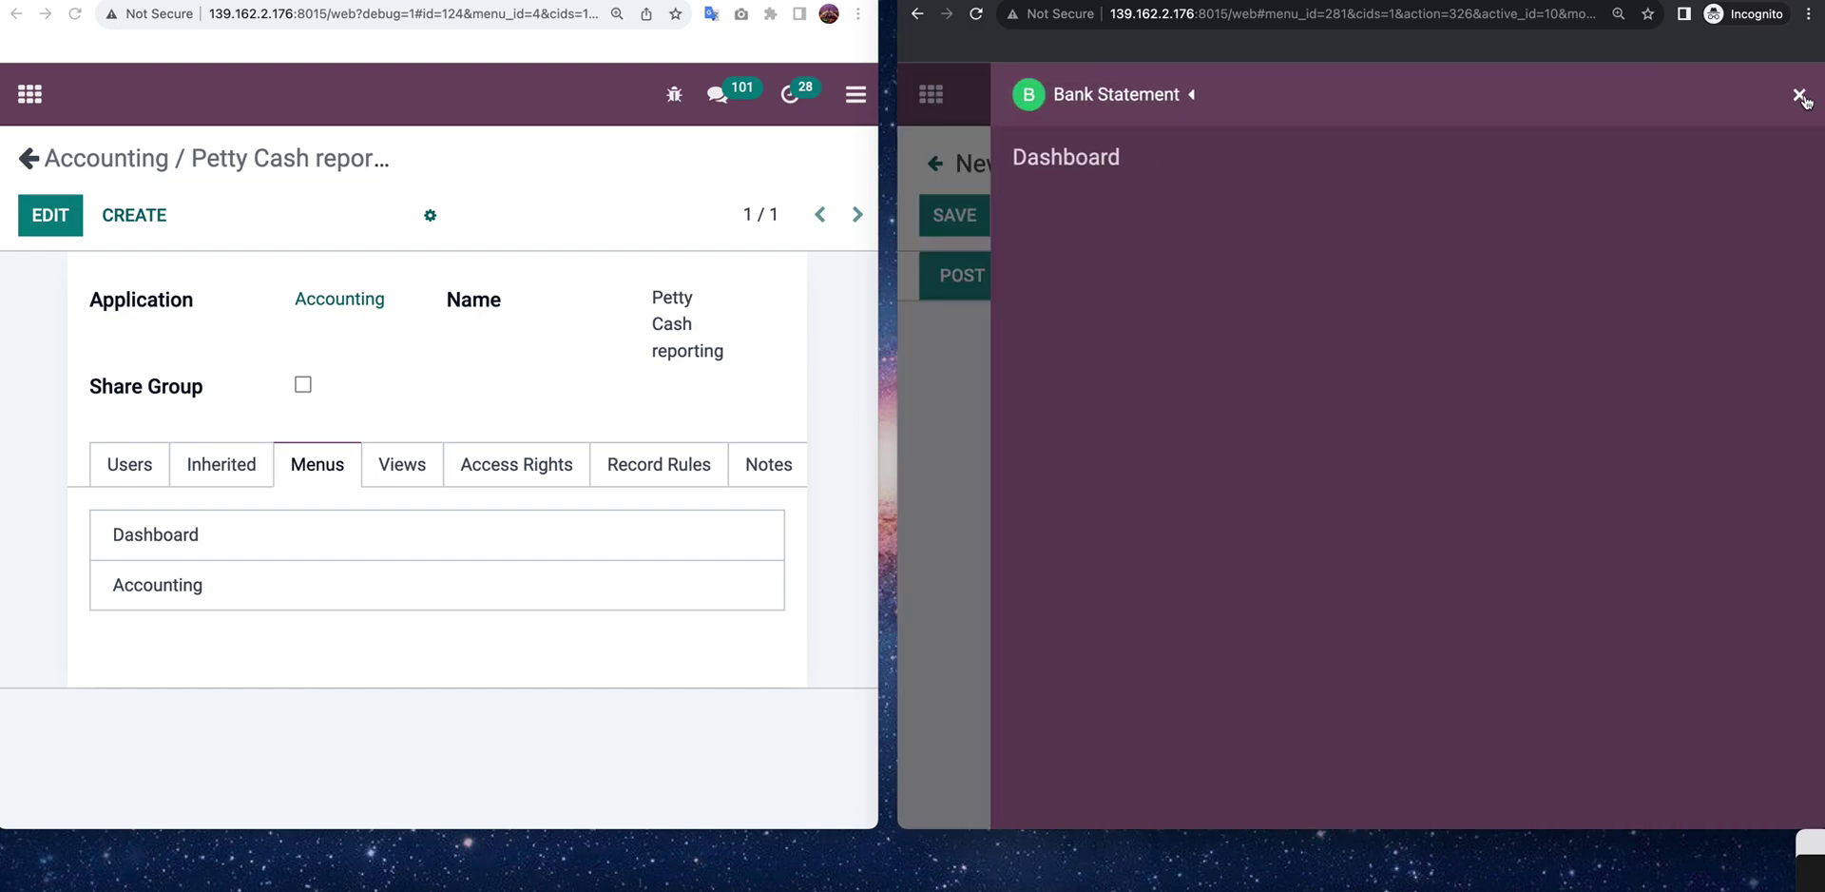
left_click(1799, 102)
- Open the Accounting Dashboard as the Bank Statement user and check its menu entries
left_click(931, 95)
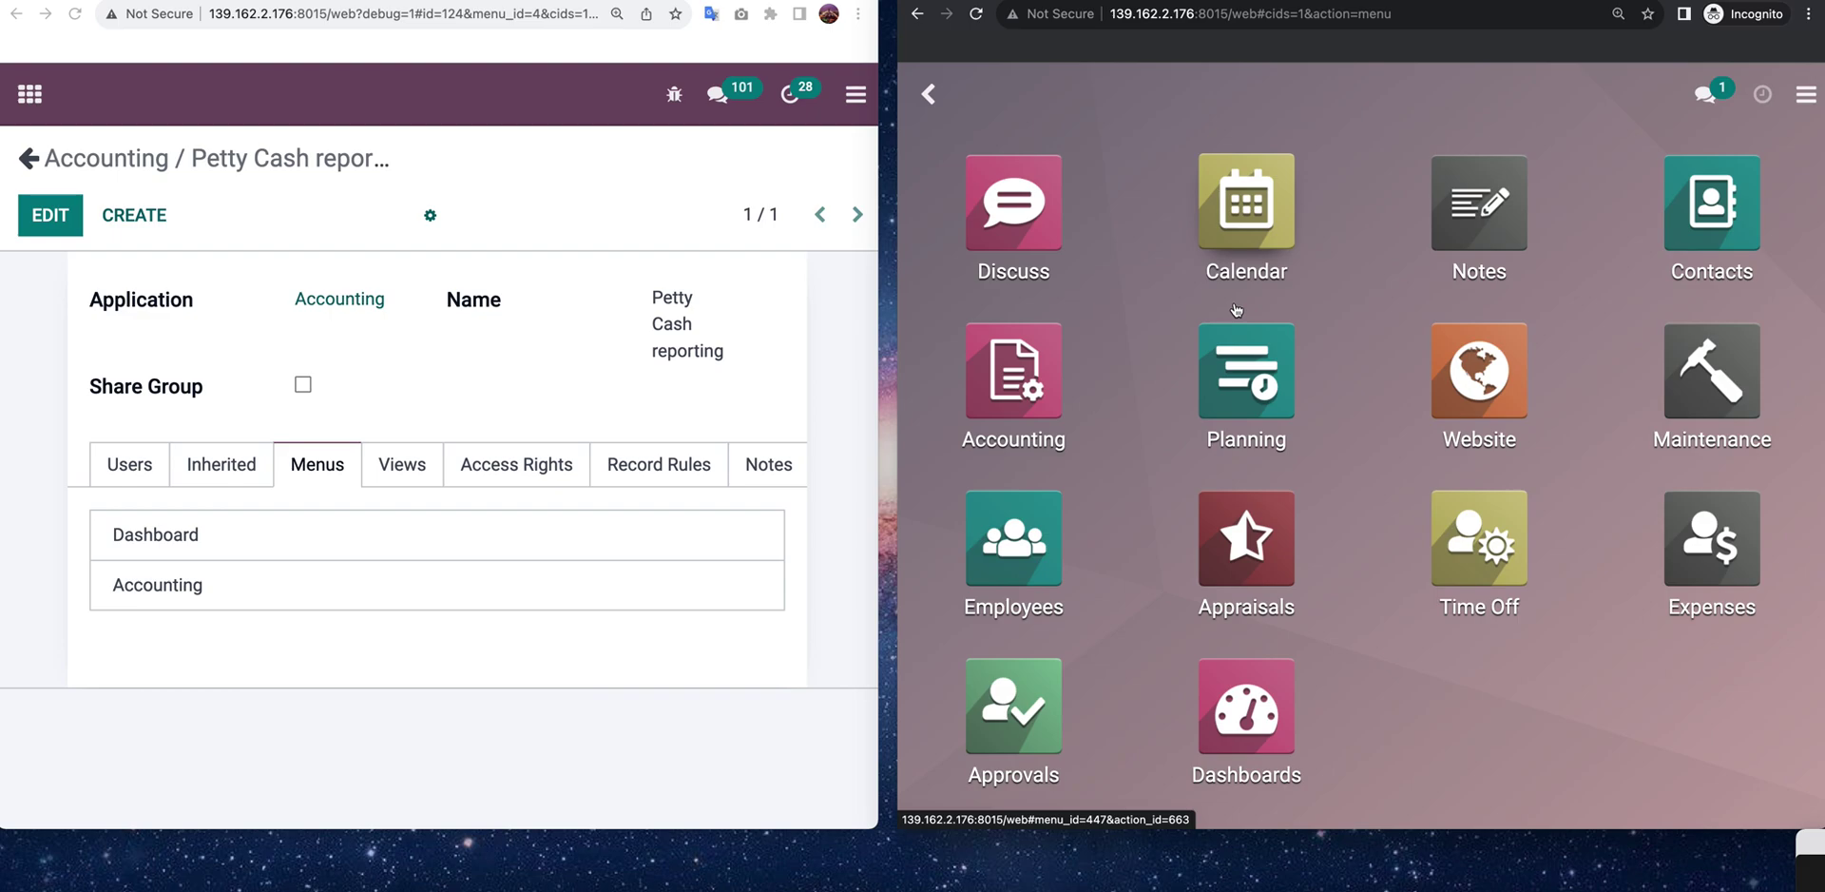
left_click(1011, 373)
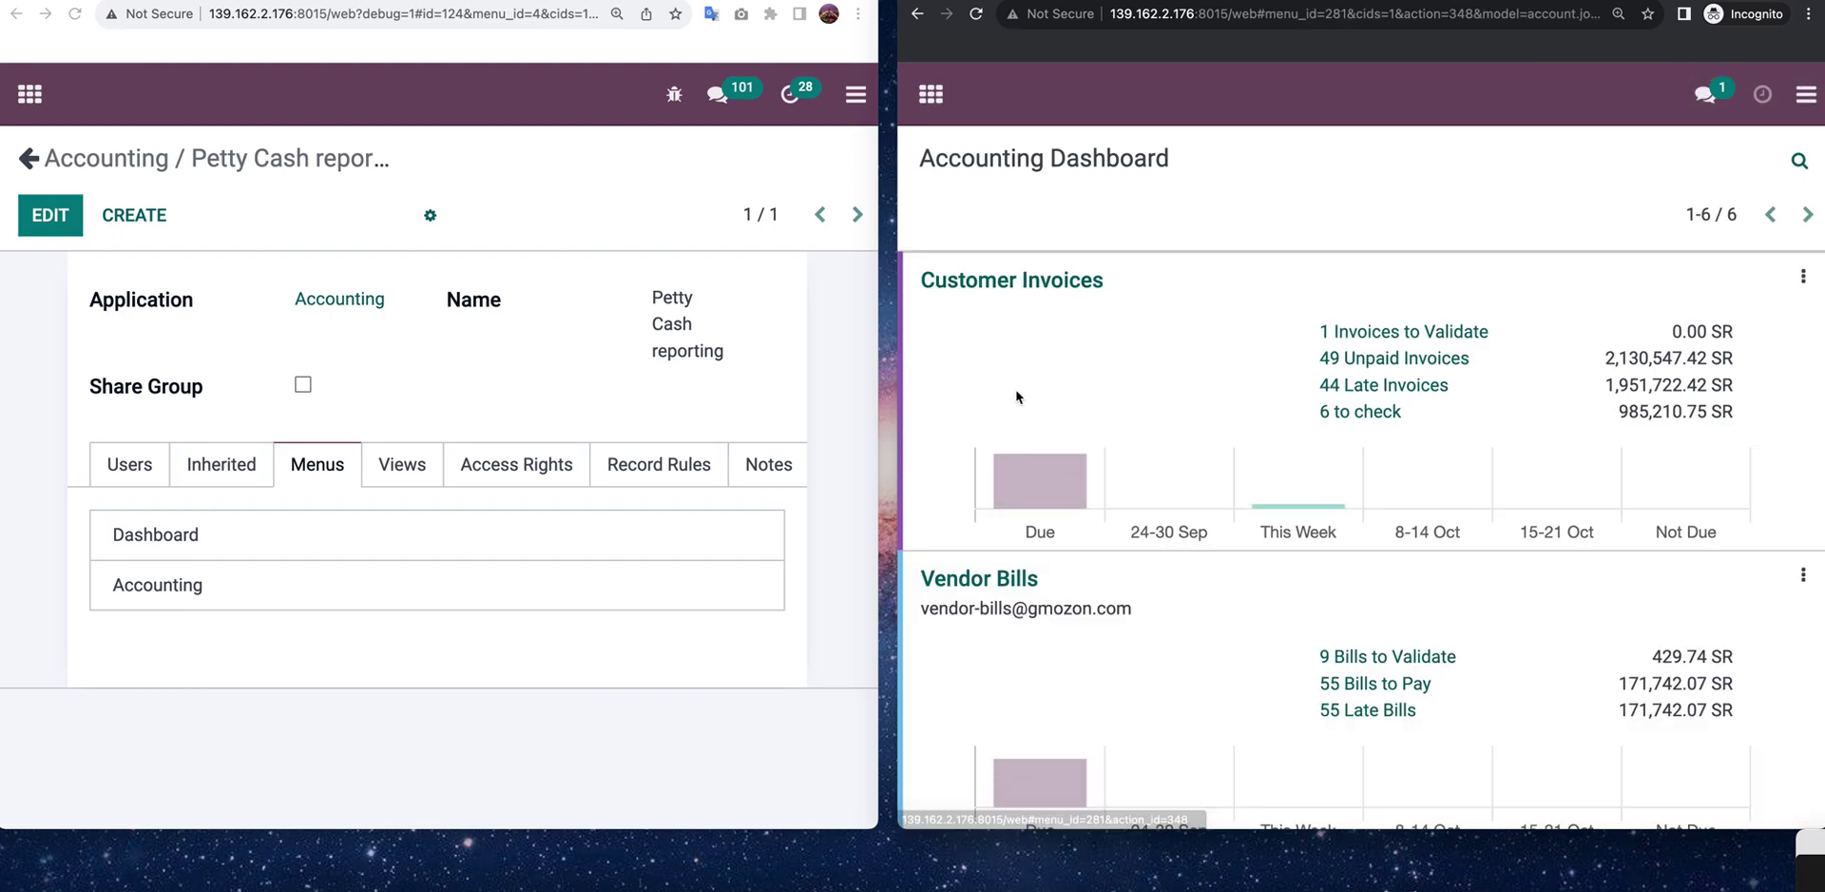
left_click_drag(936, 160, 1185, 166)
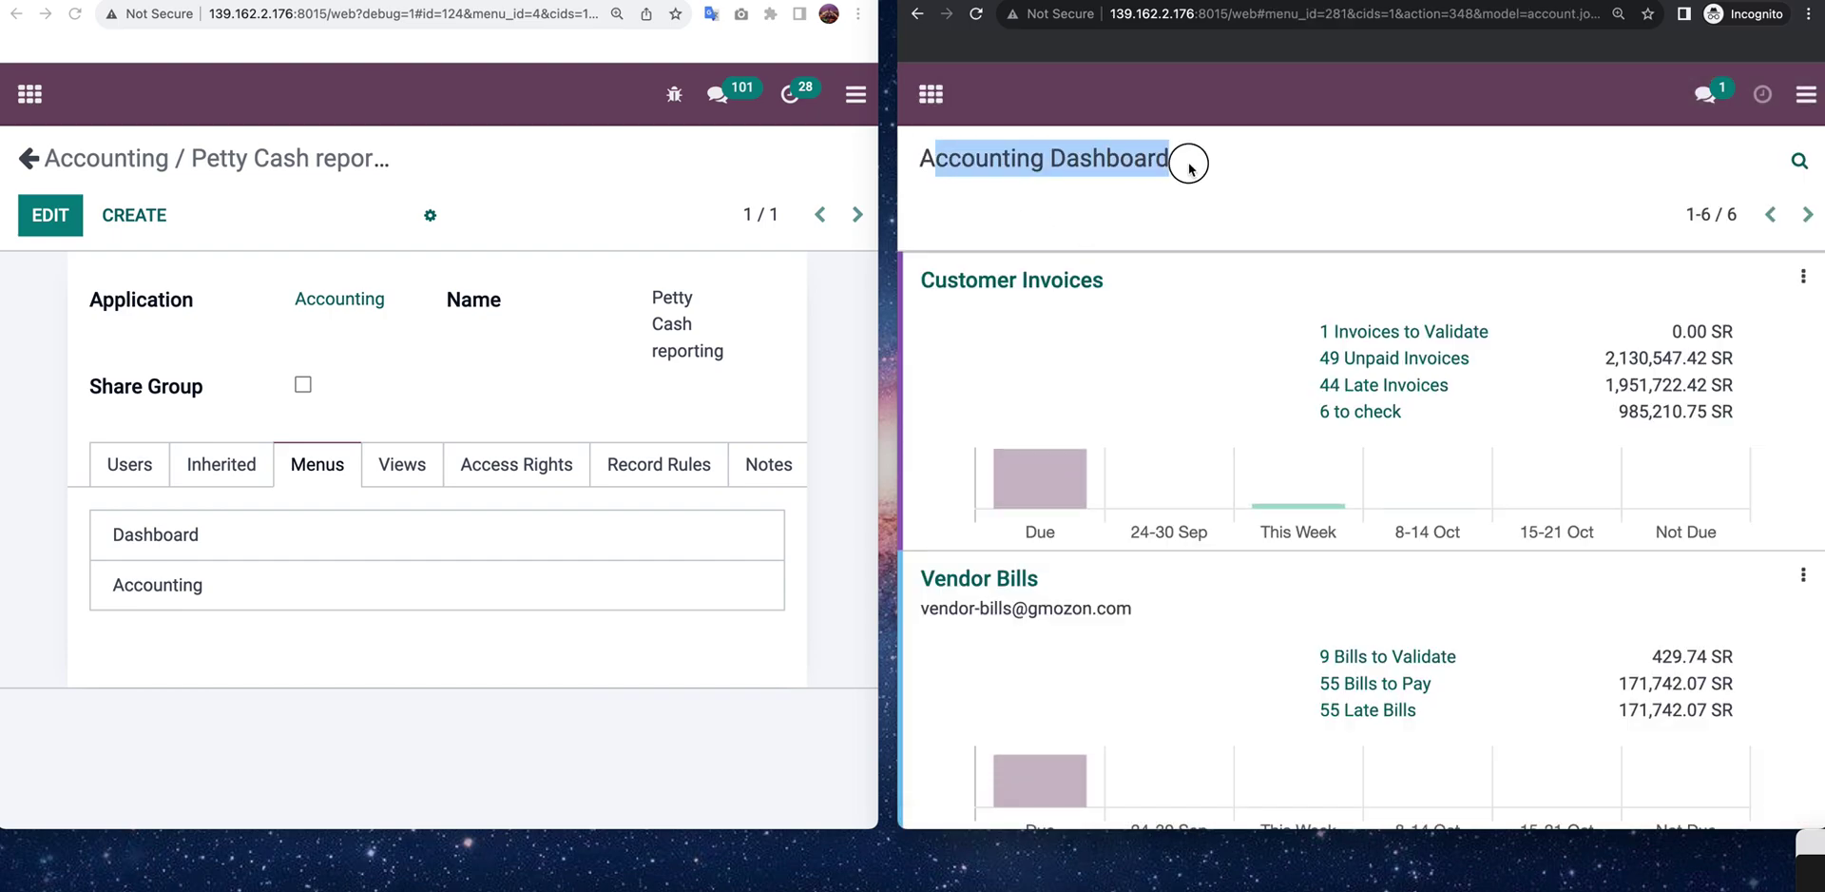
left_click(1243, 195)
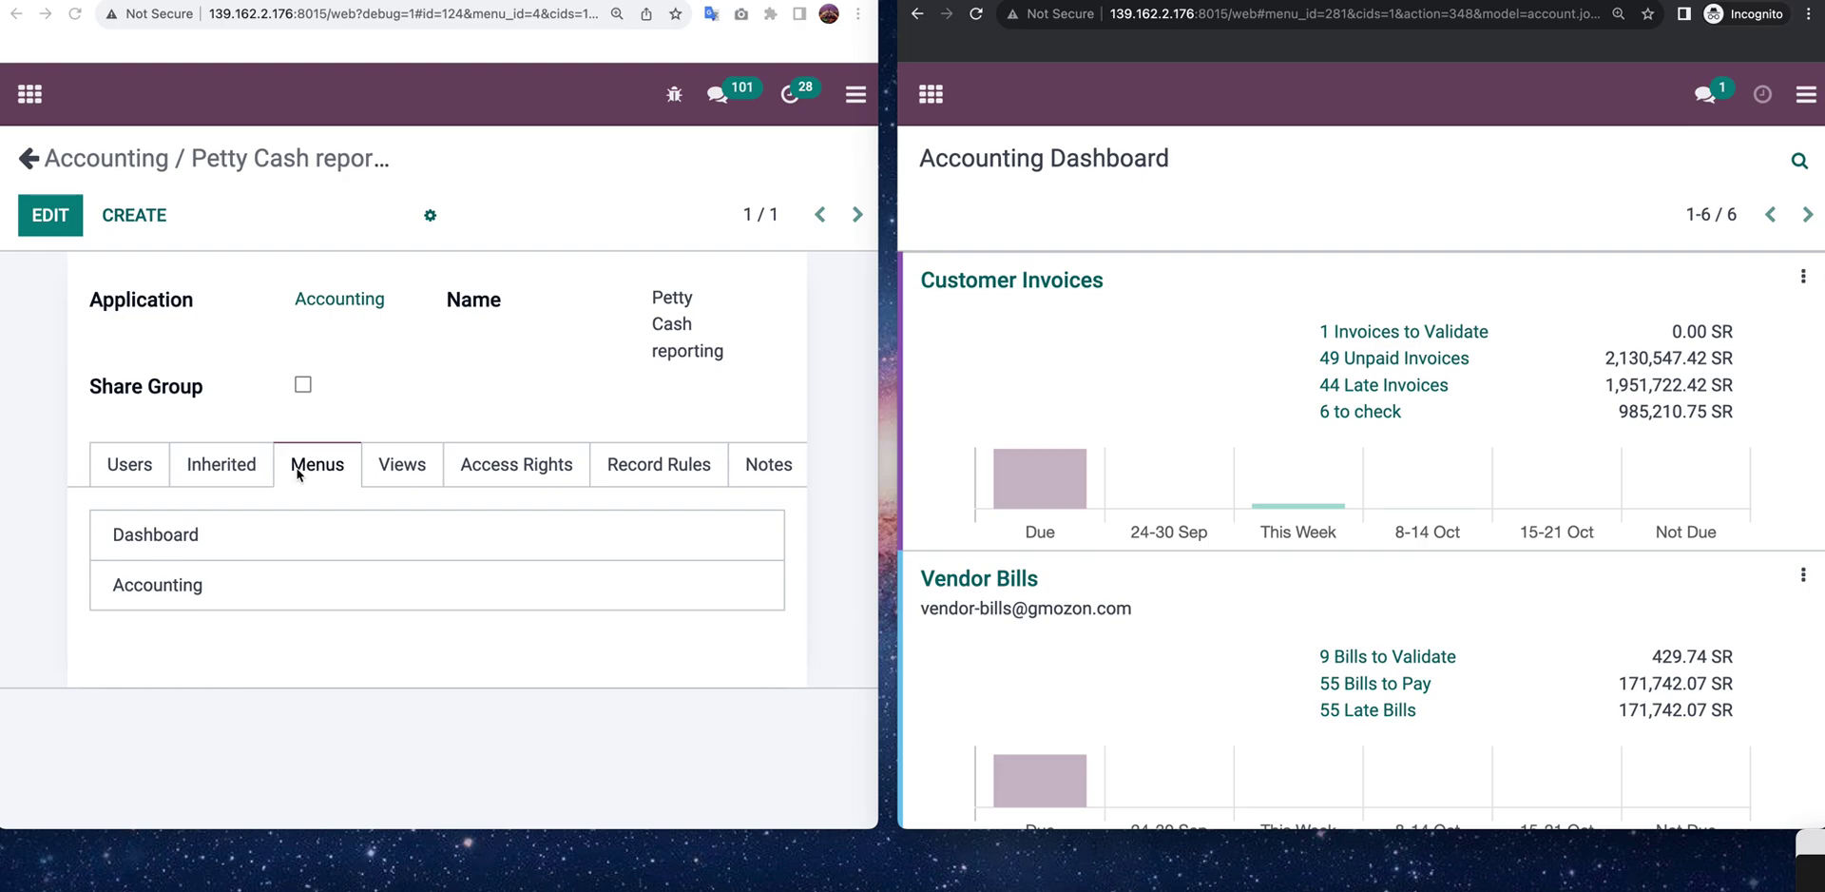
scroll(1182, 408, "down", 2)
scroll(1185, 411, "up", 2)
left_click(1804, 100)
left_click(1805, 99)
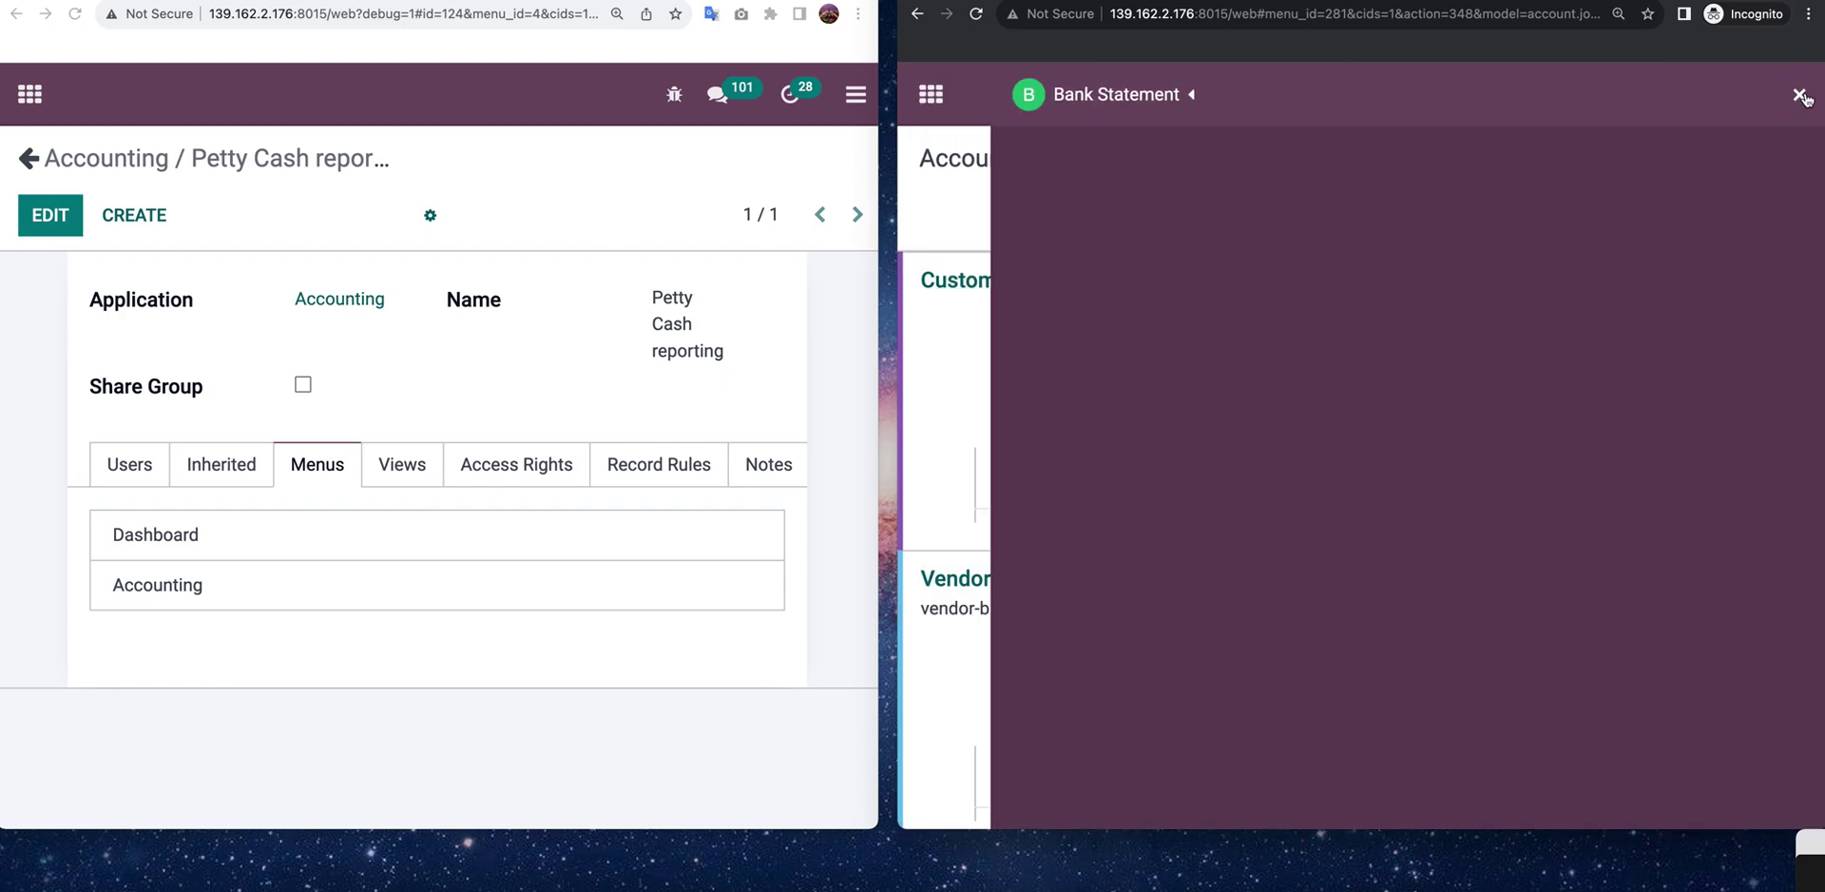
- Open the Petty Cash journal's statements from the dashboard and start a new bank statement at its Reference field
scroll(1114, 539, "down", 7)
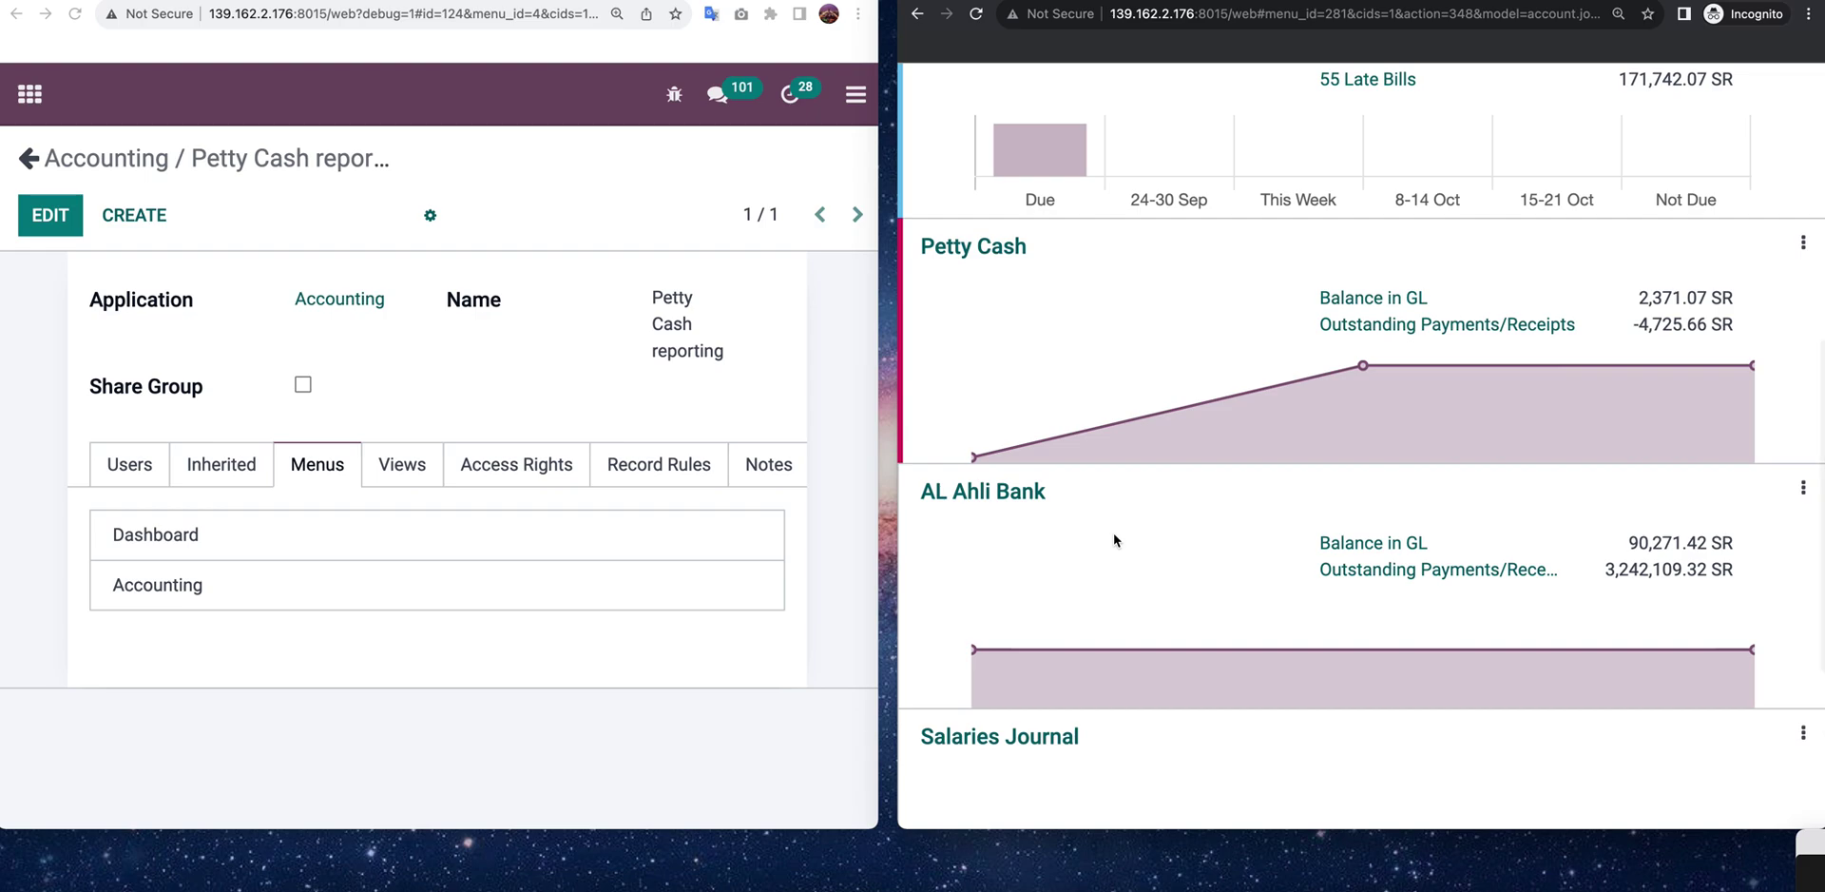
scroll(1117, 535, "up", 1)
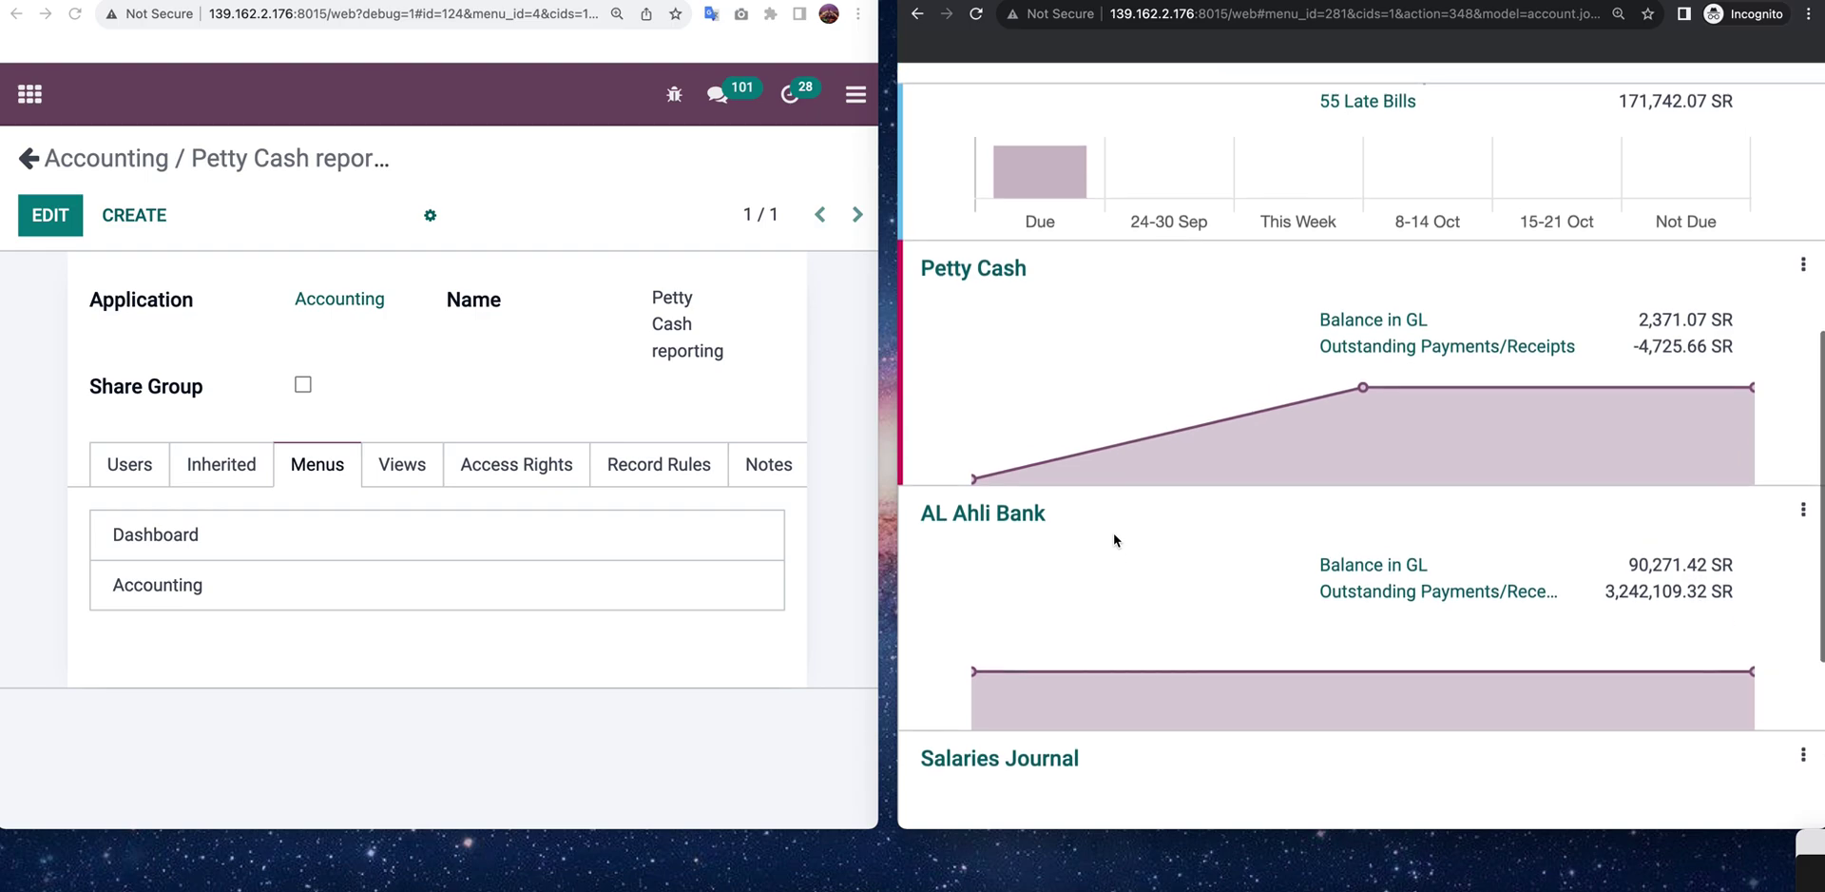
left_click(1805, 267)
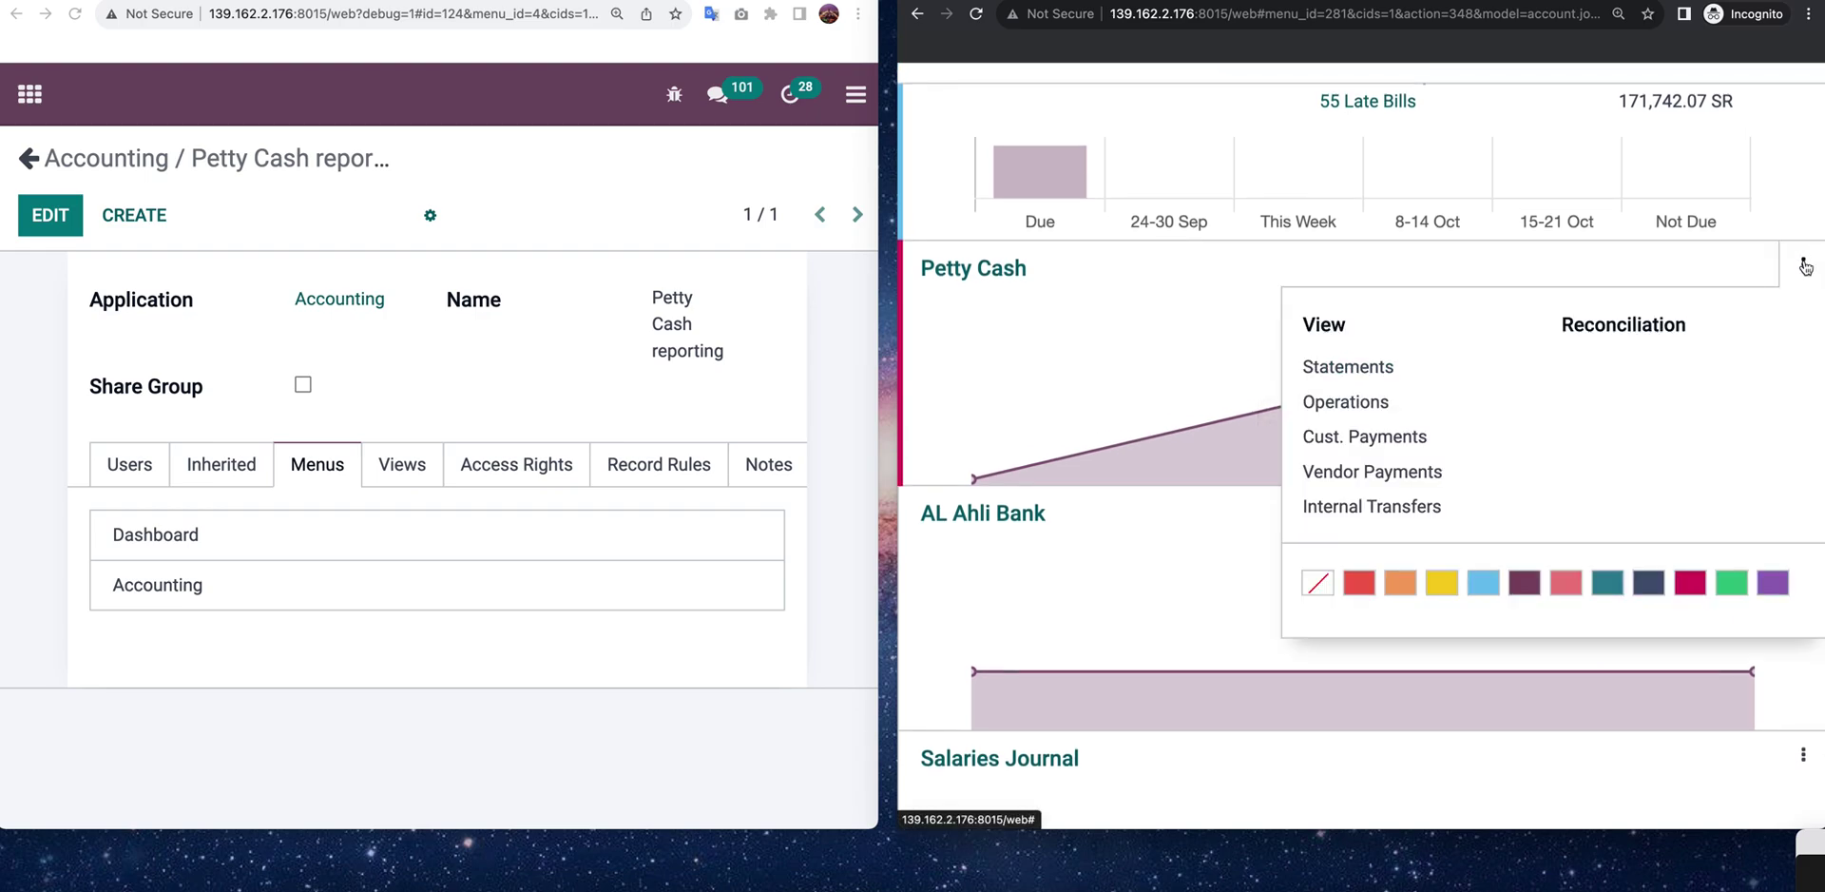
left_click(1385, 369)
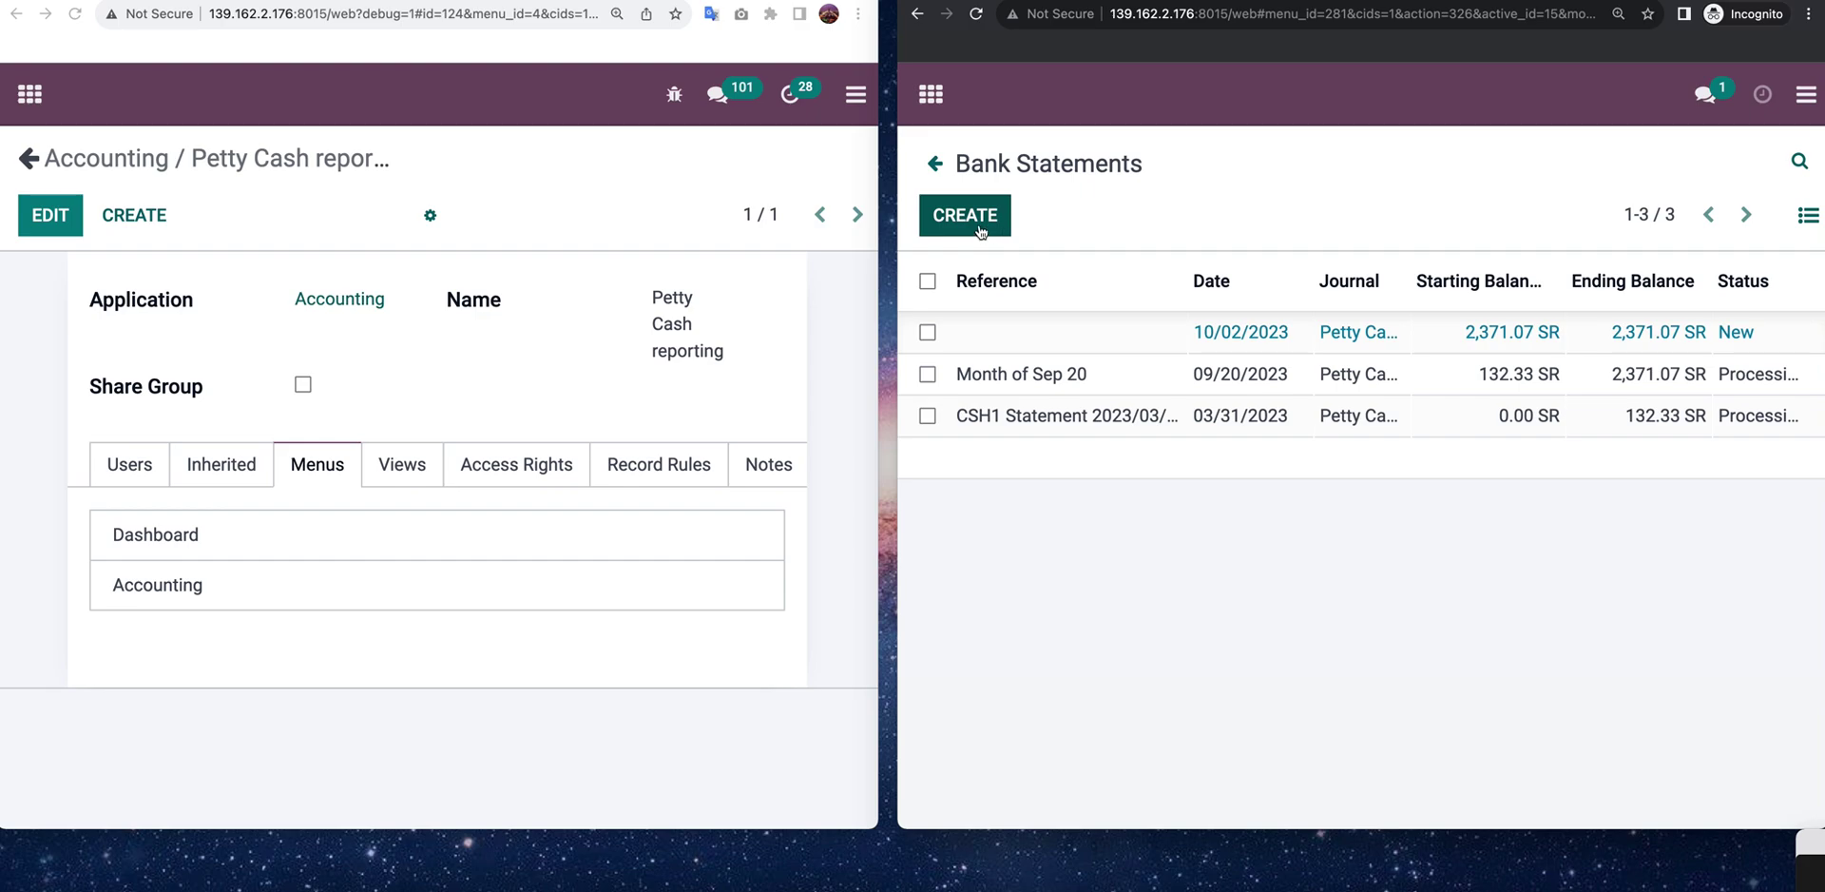
left_click(993, 220)
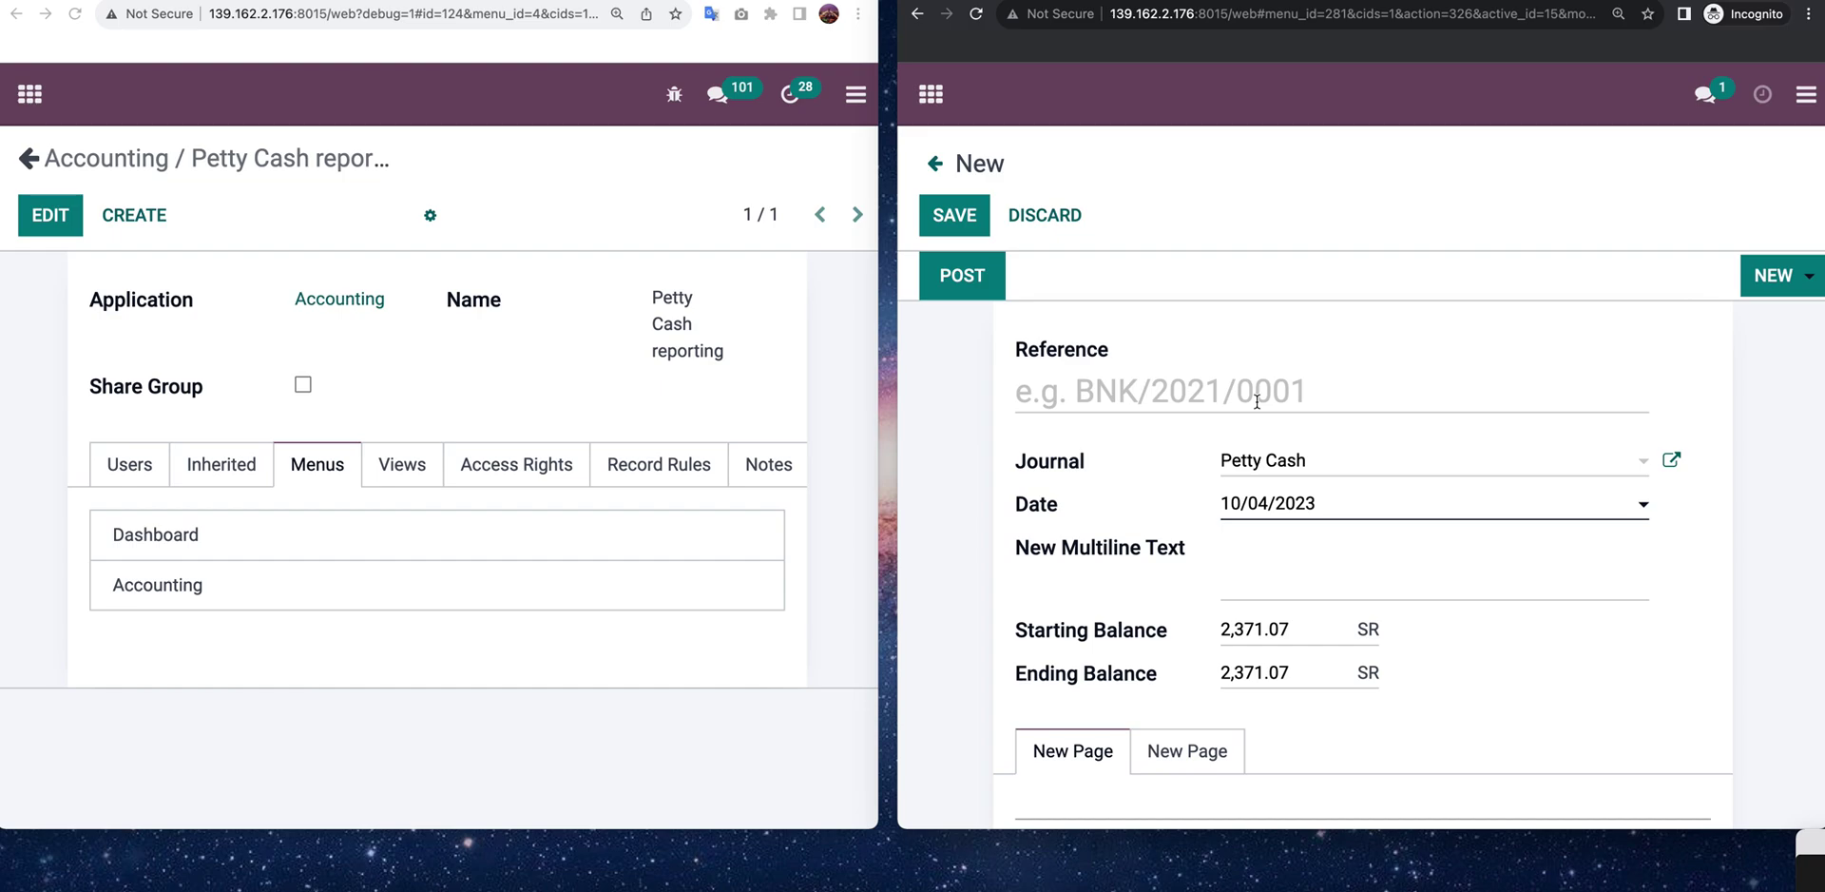
left_click(1256, 401)
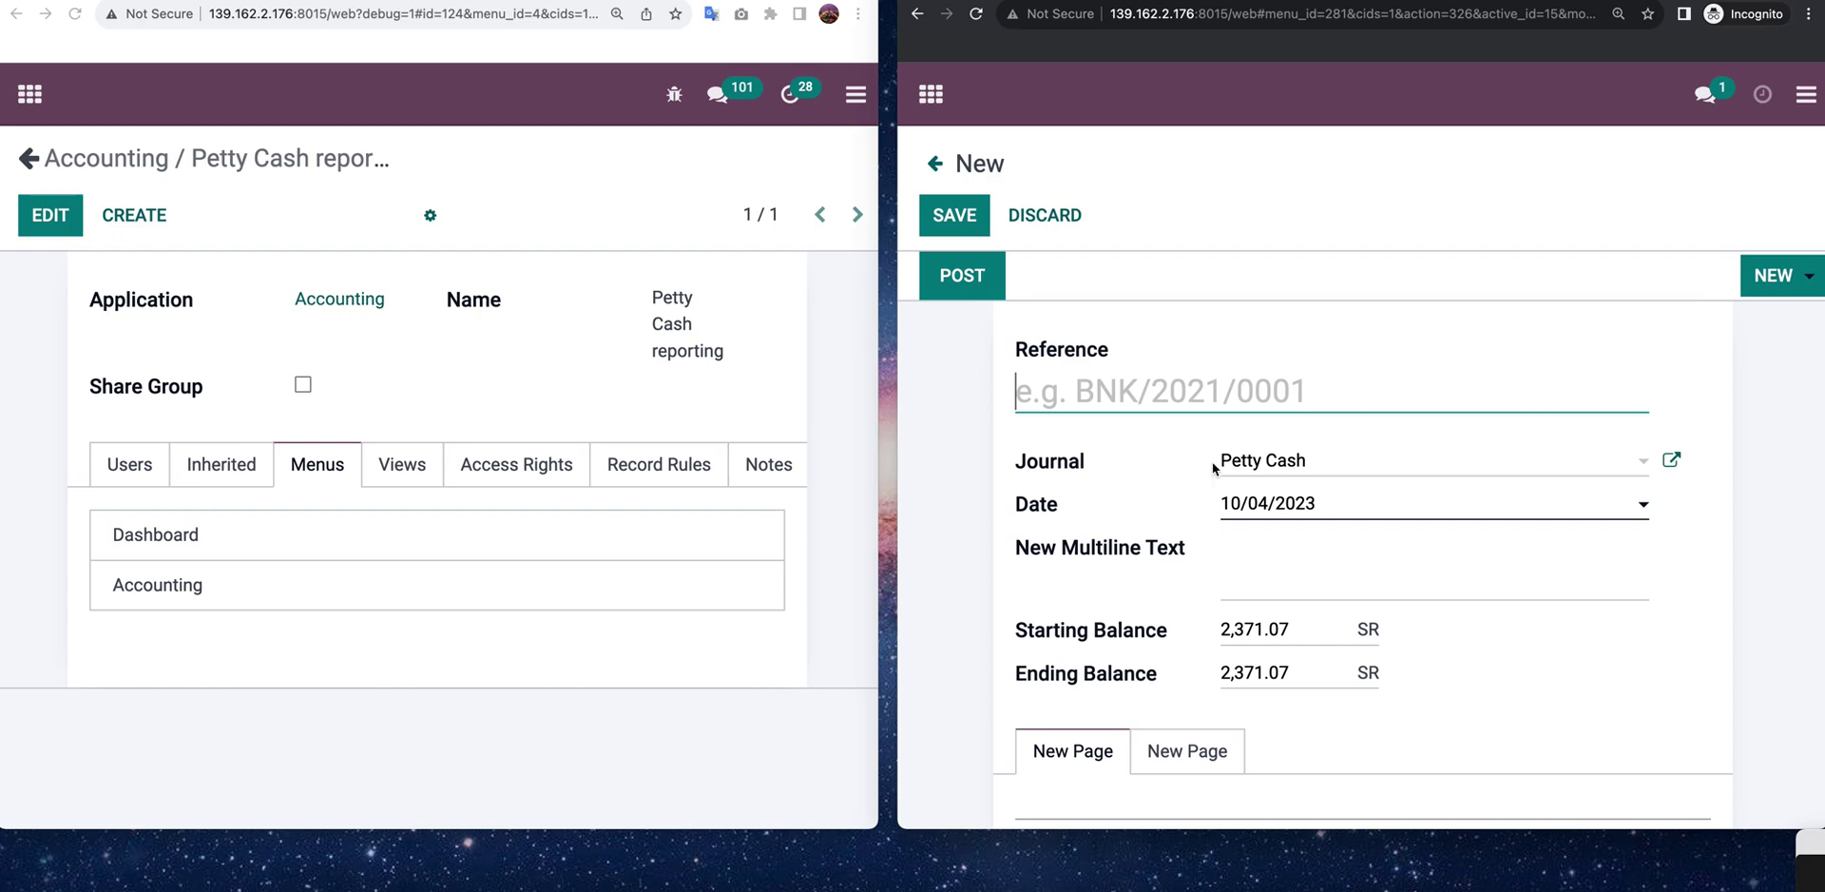
- Check which journals the Bank Statement user can choose for the new statement, and review the form's balance and transaction fields
left_click(1274, 464)
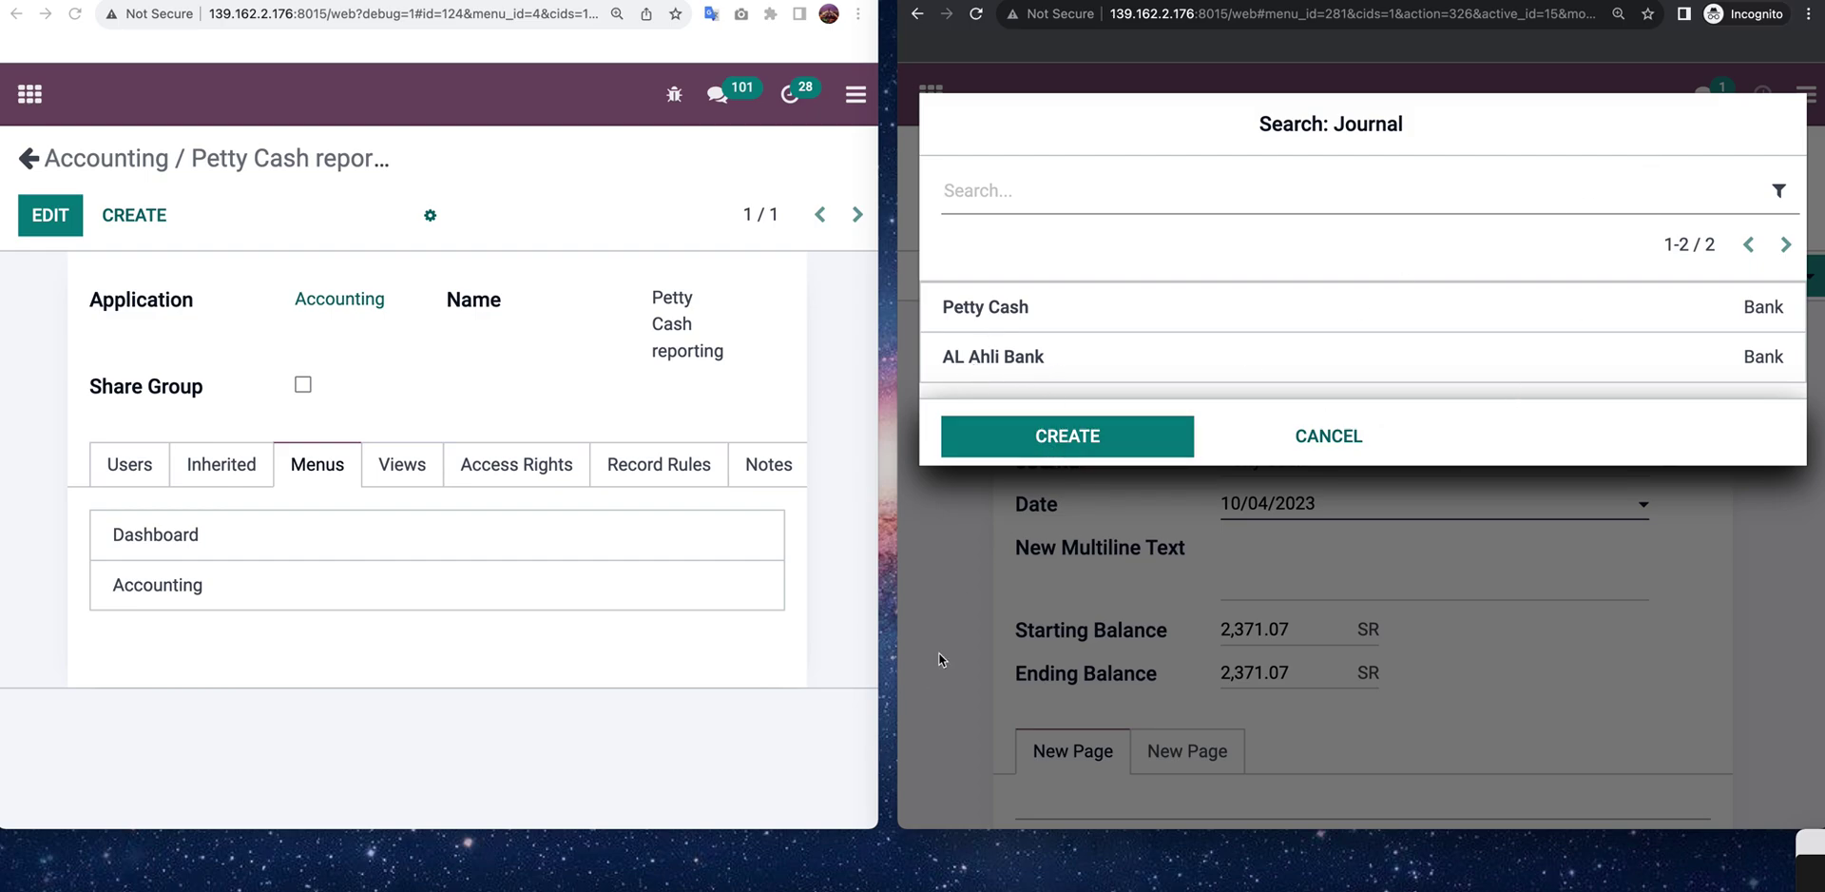
left_click(1283, 442)
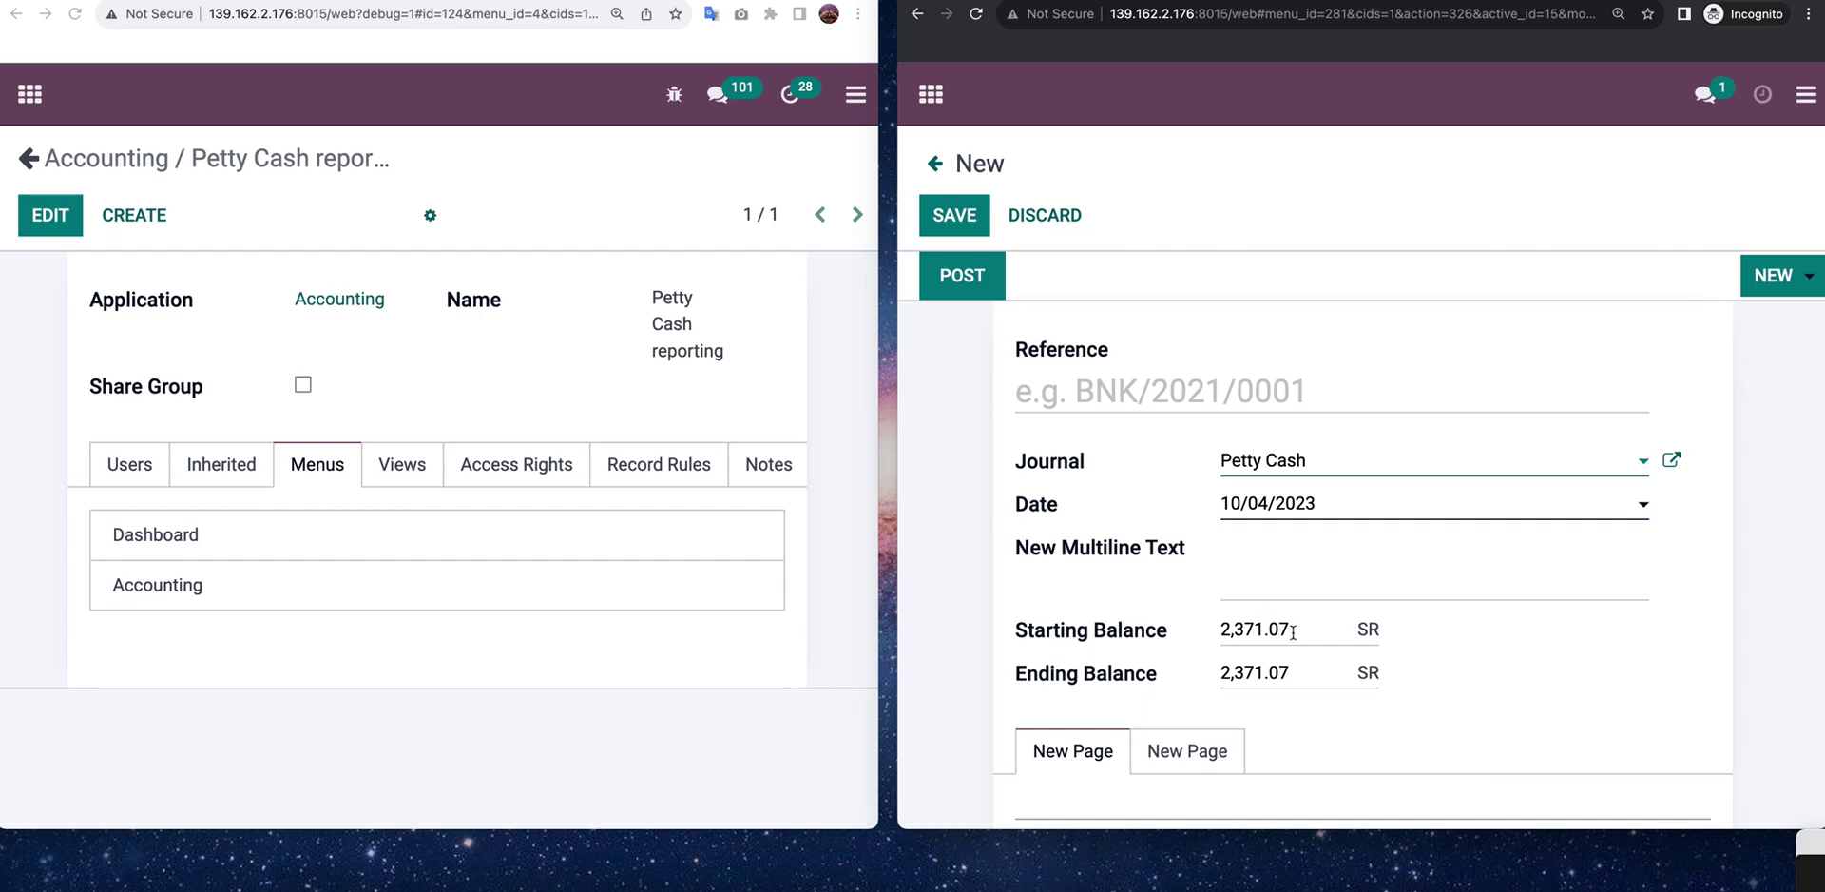
scroll(1274, 662, "down", 3)
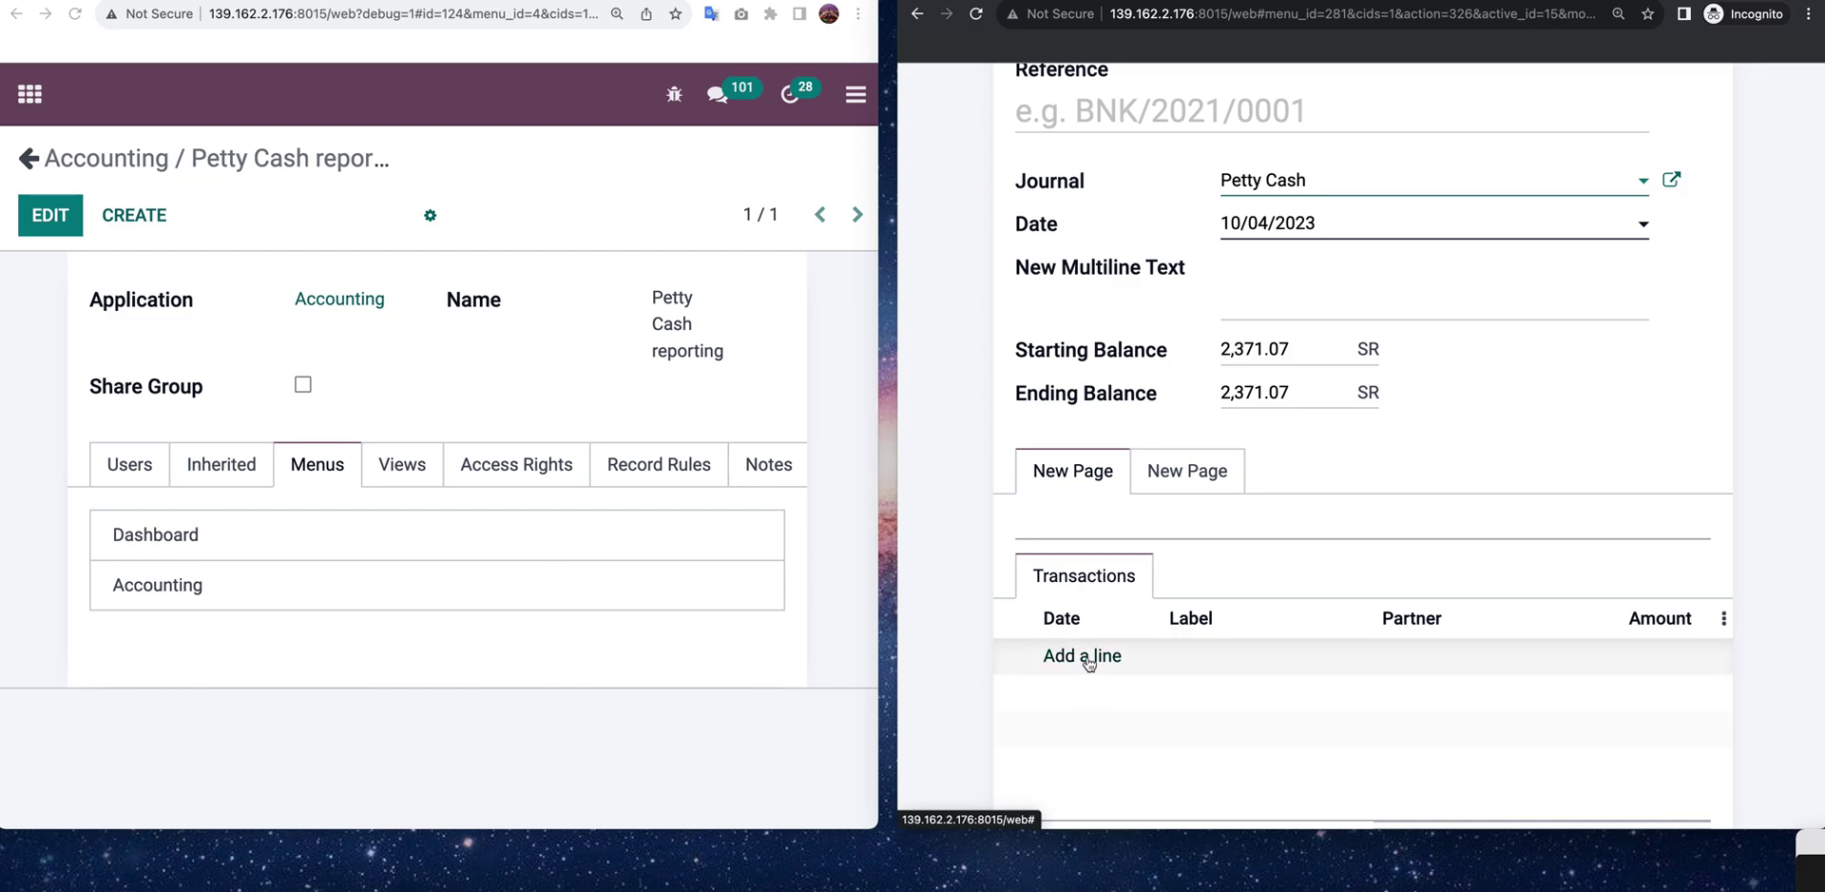
scroll(1101, 676, "up", 3)
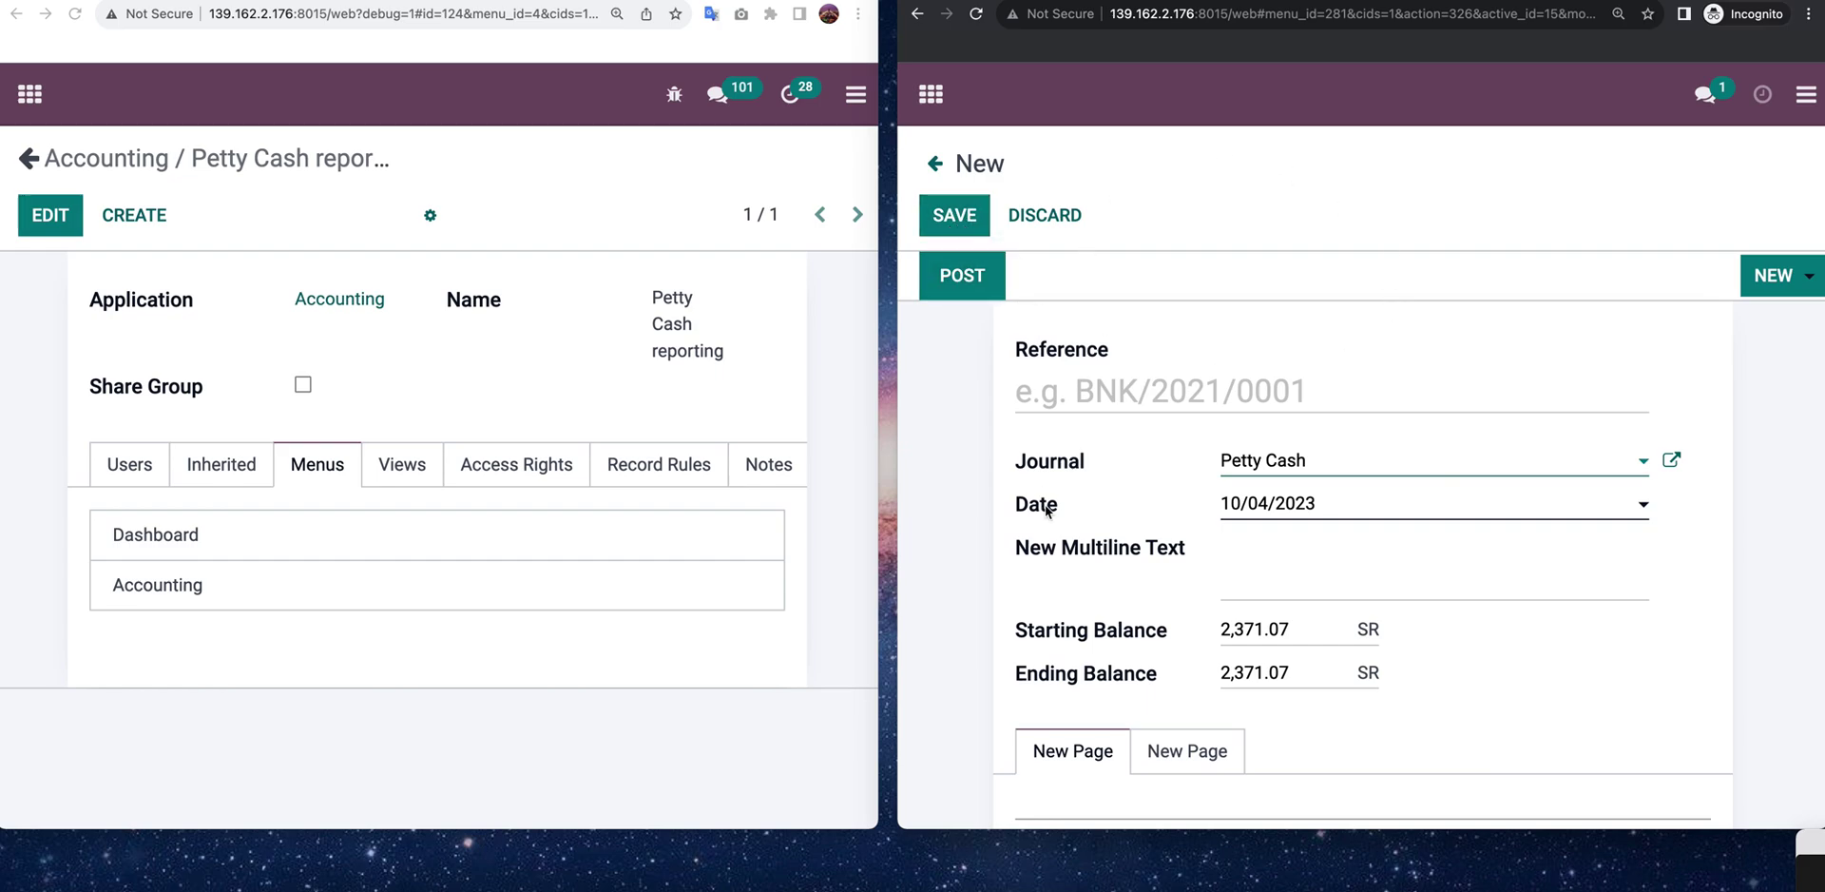
scroll(1224, 437, "down", 1)
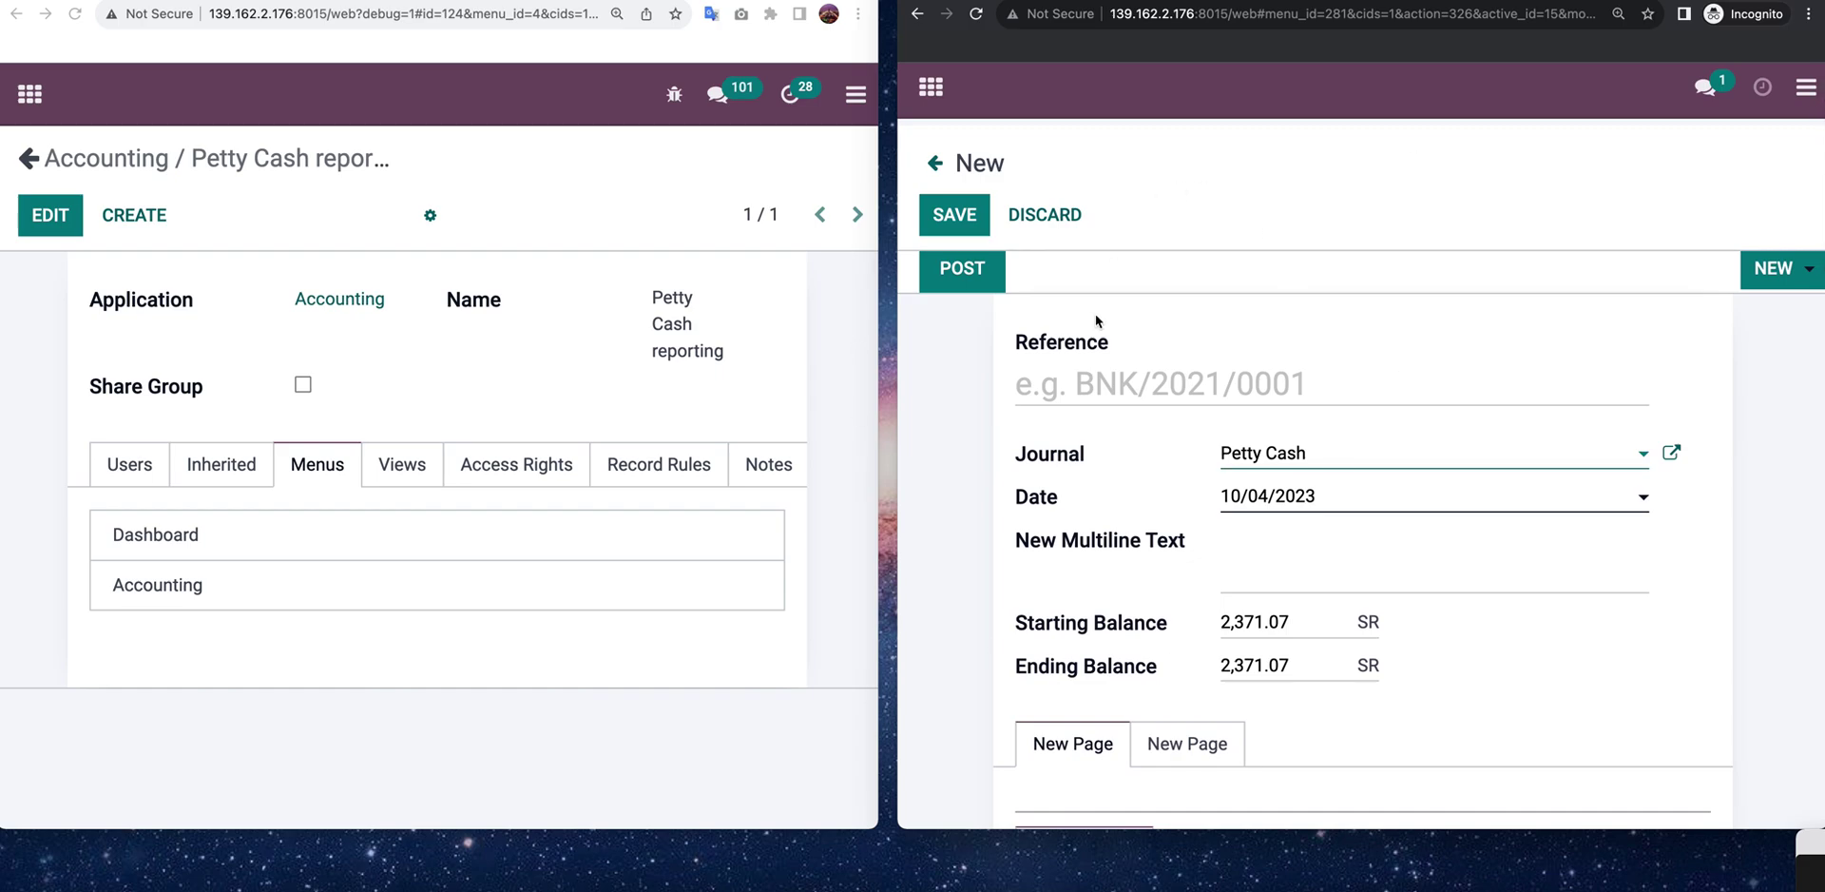
scroll(1093, 392, "down", 2)
scroll(1093, 393, "down", 2)
scroll(1093, 391, "up", 3)
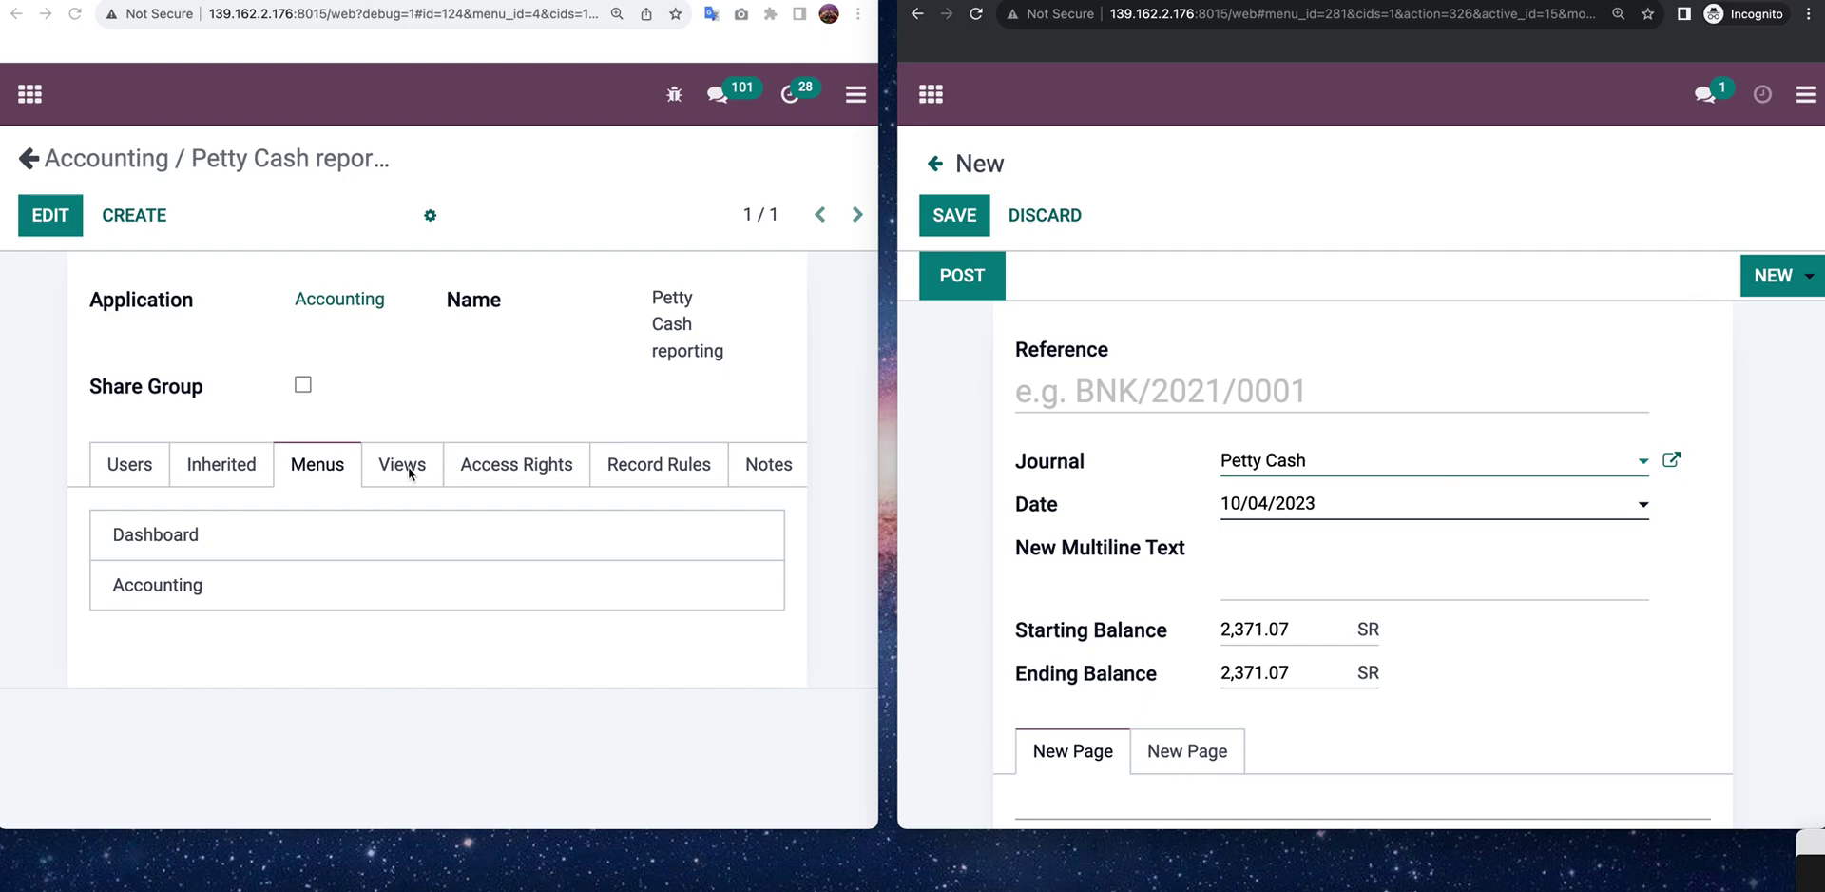
- Open the Petty Cash reporting group for editing and examine its access rights on the accounting models
left_click(490, 466)
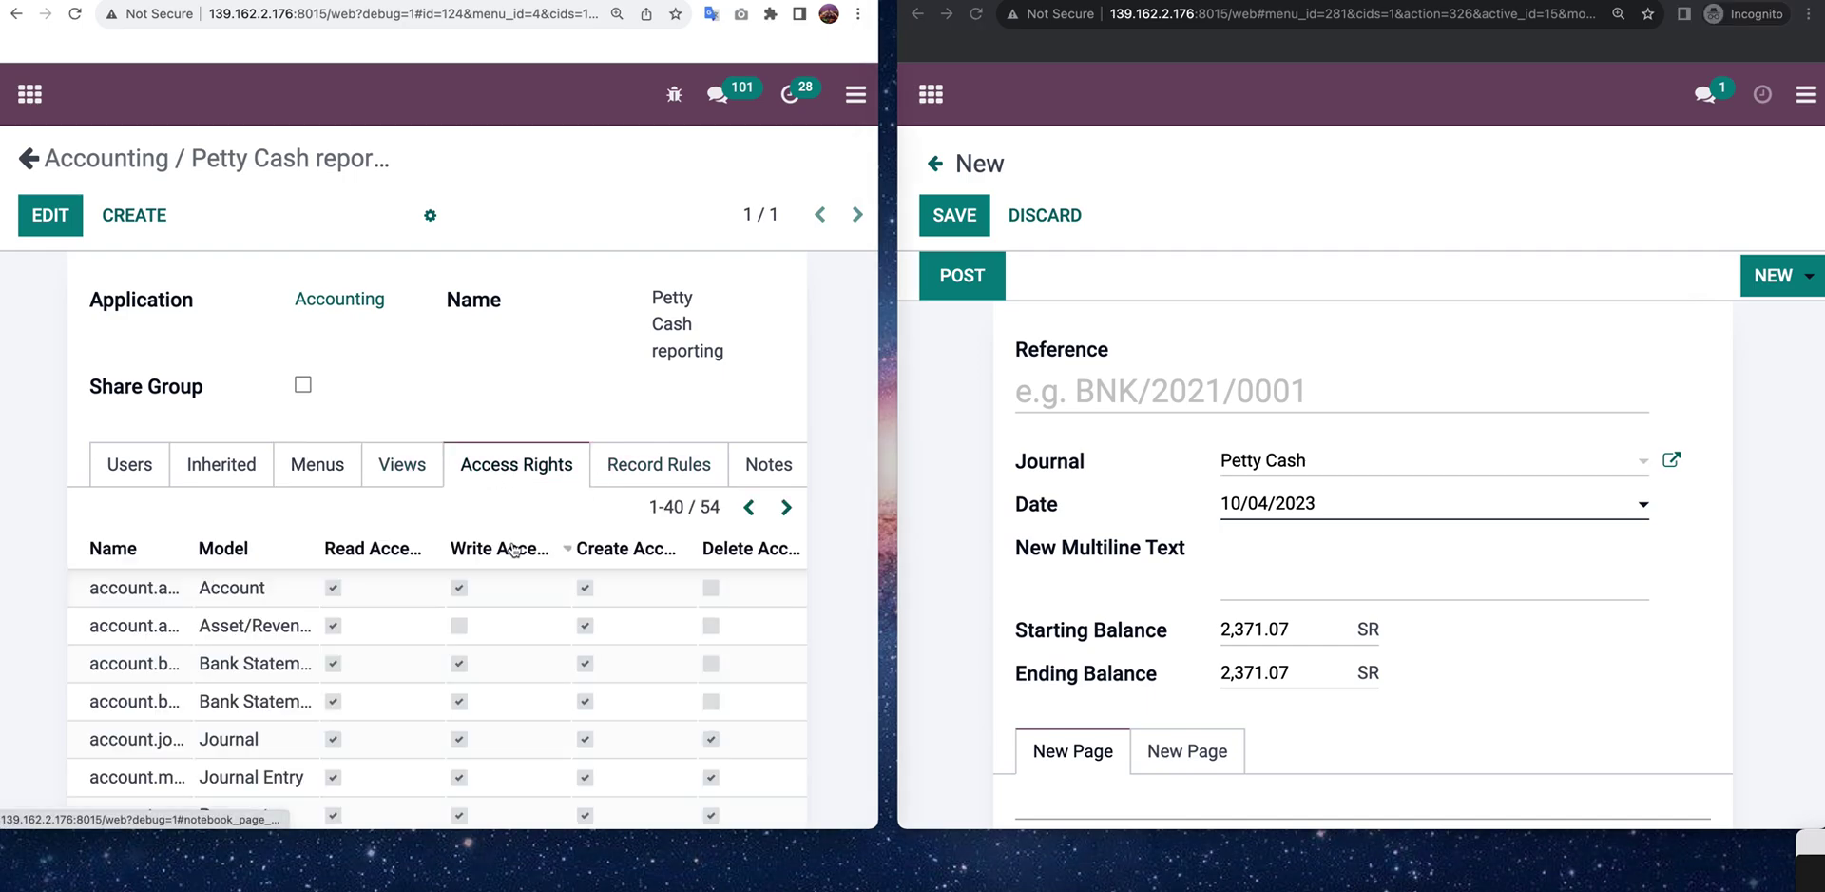
scroll(513, 550, "down", 4)
scroll(512, 549, "up", 2)
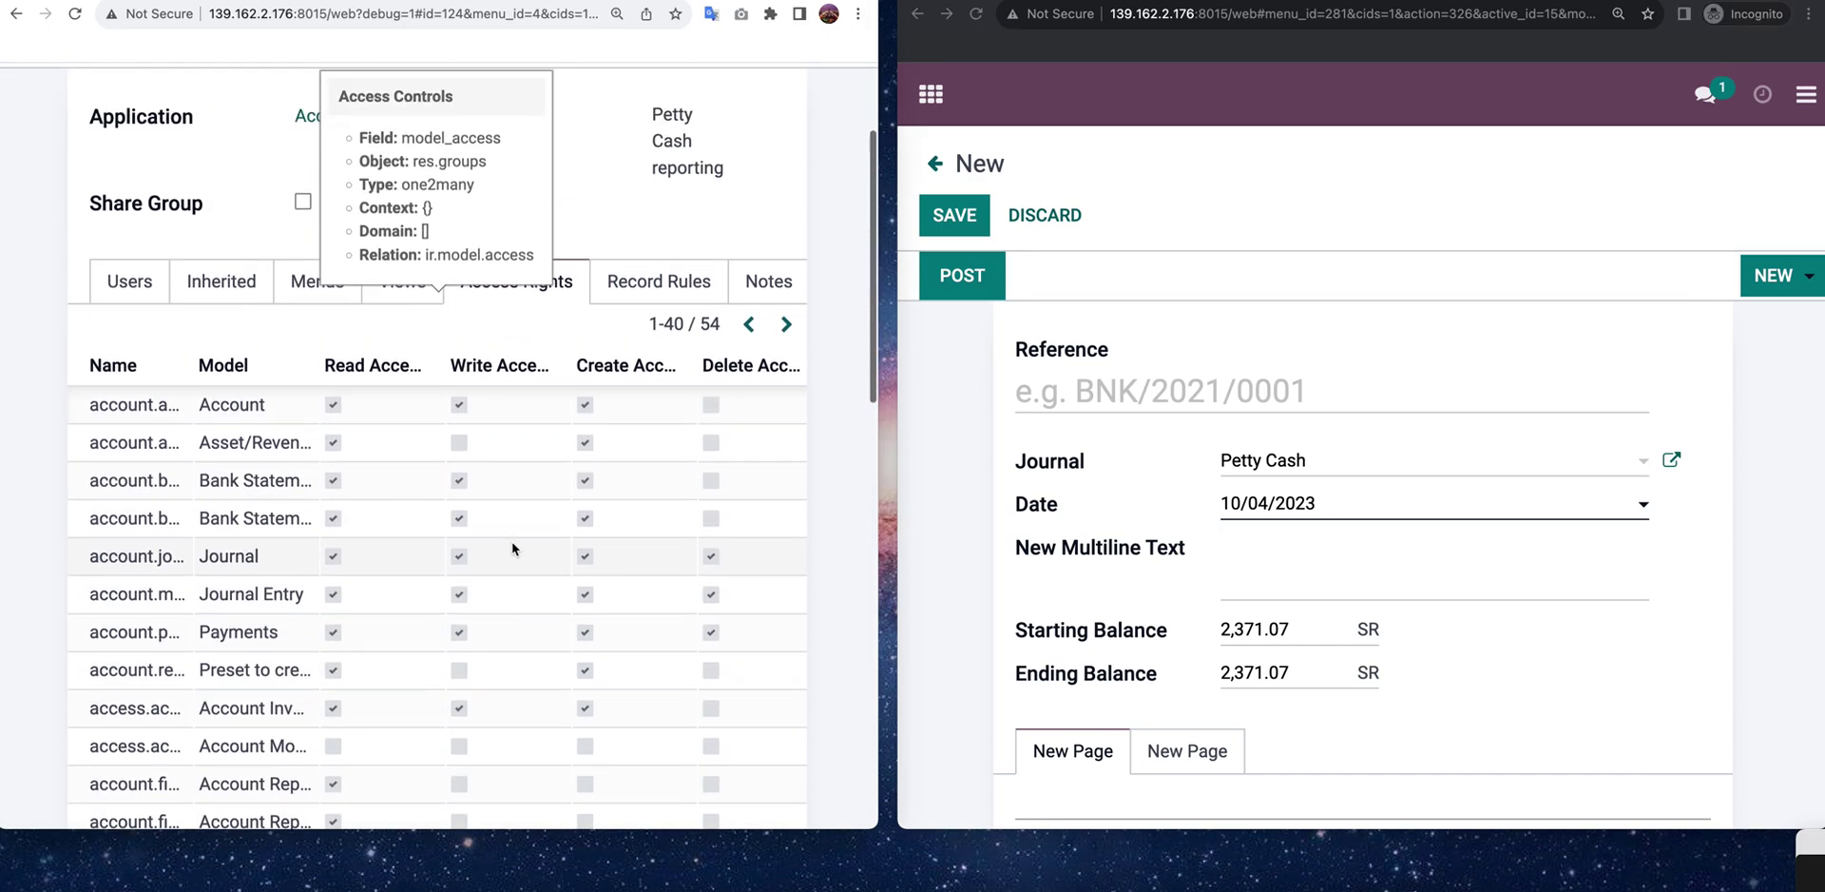
scroll(513, 549, "up", 2)
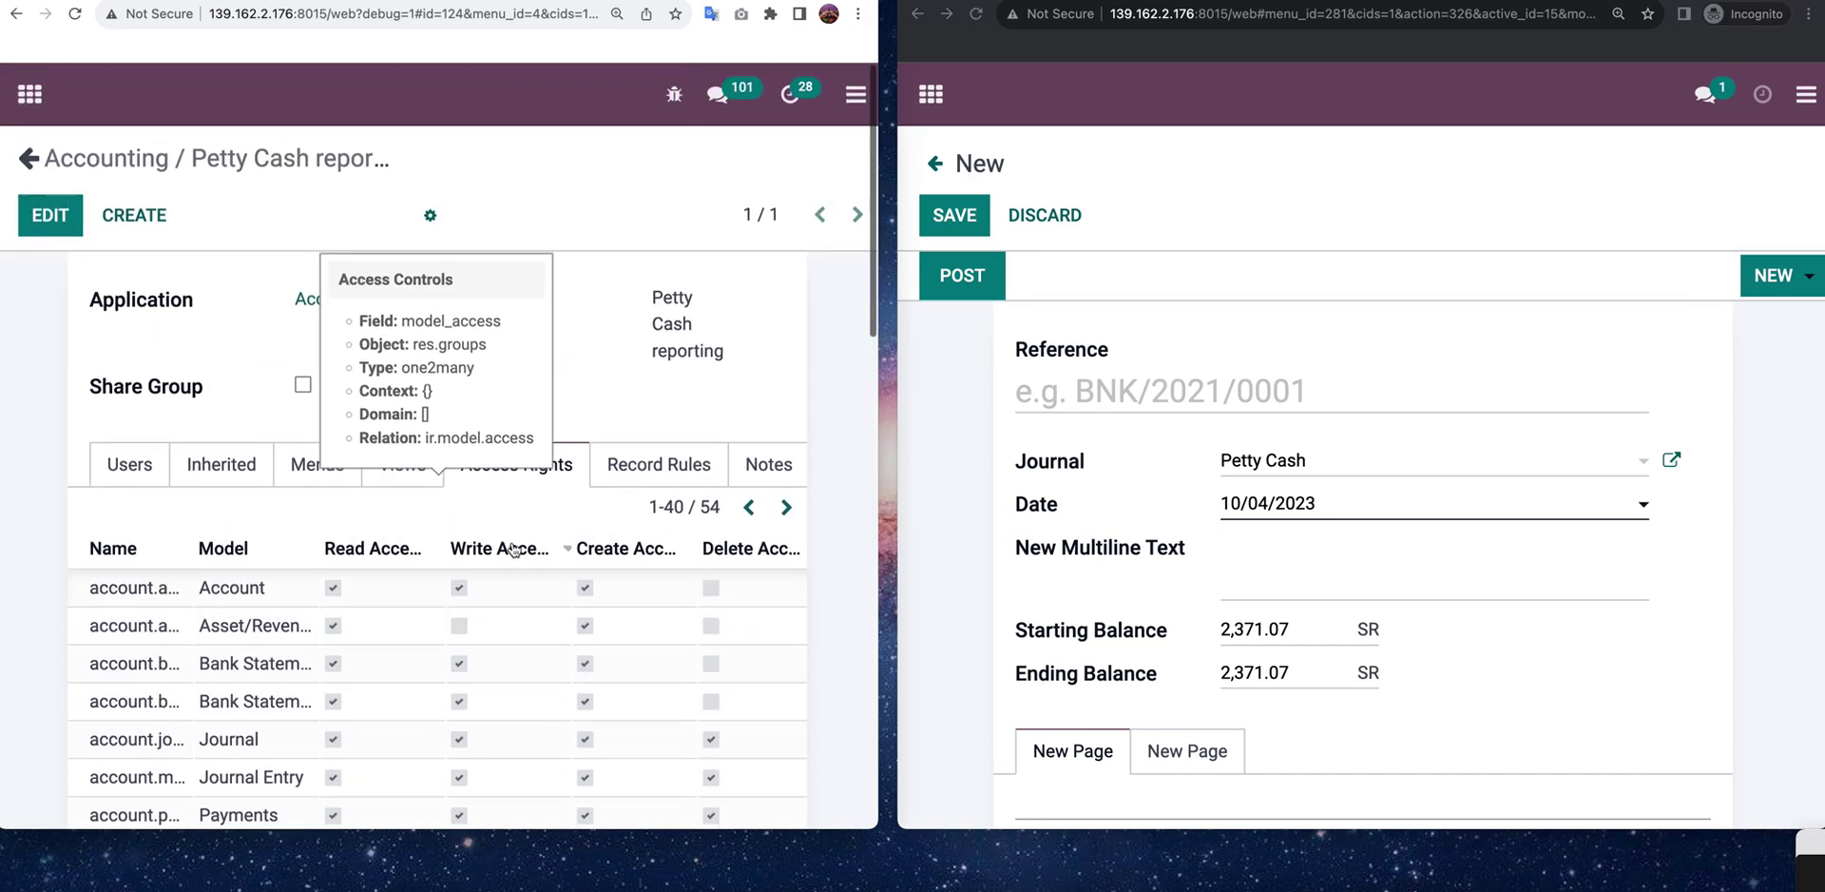
left_click(55, 220)
scroll(701, 521, "down", 10)
scroll(700, 521, "down", 5)
scroll(701, 521, "up", 5)
scroll(701, 521, "up", 5)
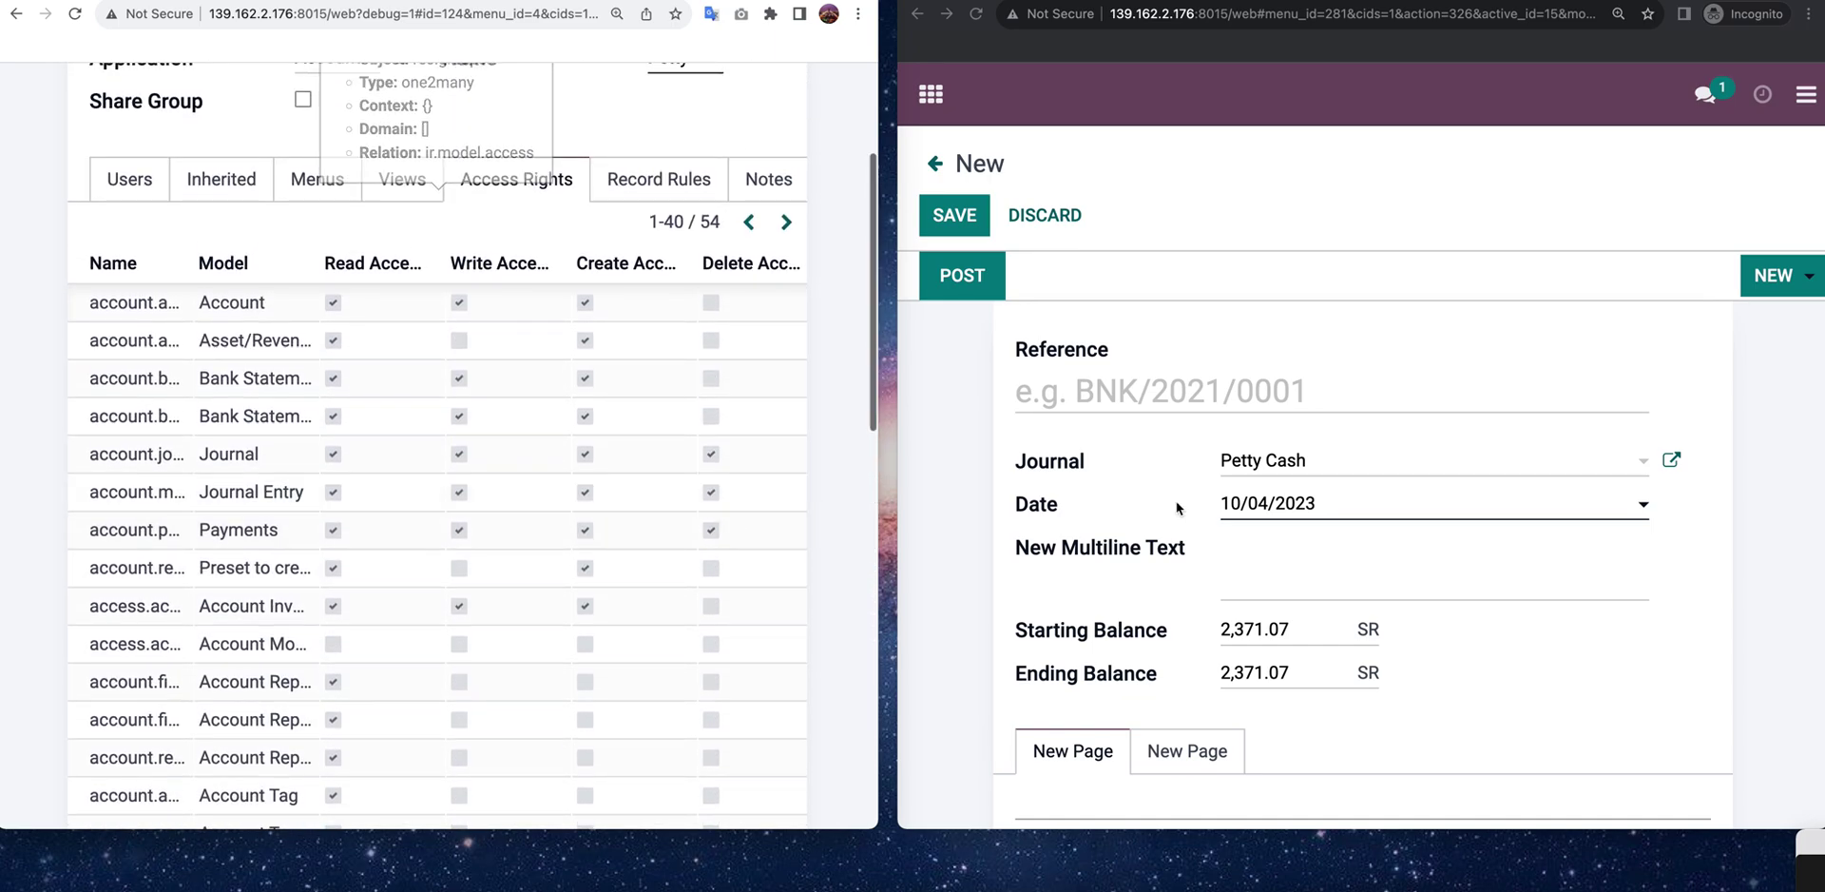
- Set the new bank statement's starting balance to 0 and check its computed balance
scroll(1268, 511, "down", 4)
scroll(1269, 511, "up", 3)
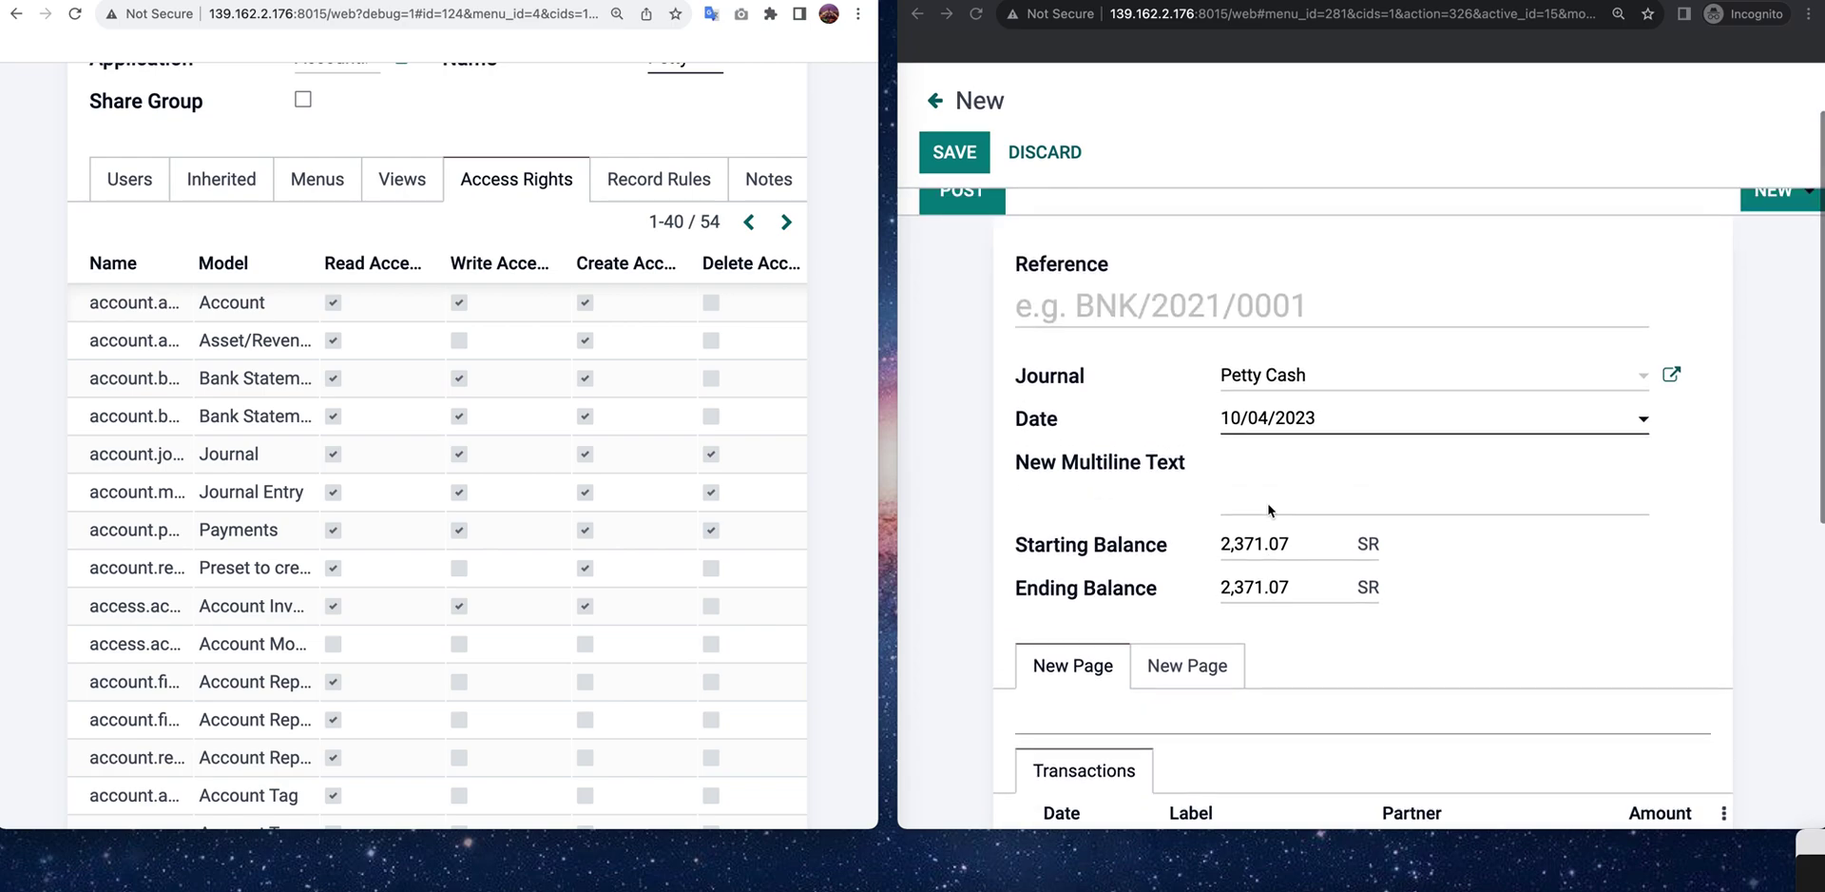
scroll(1269, 511, "down", 1)
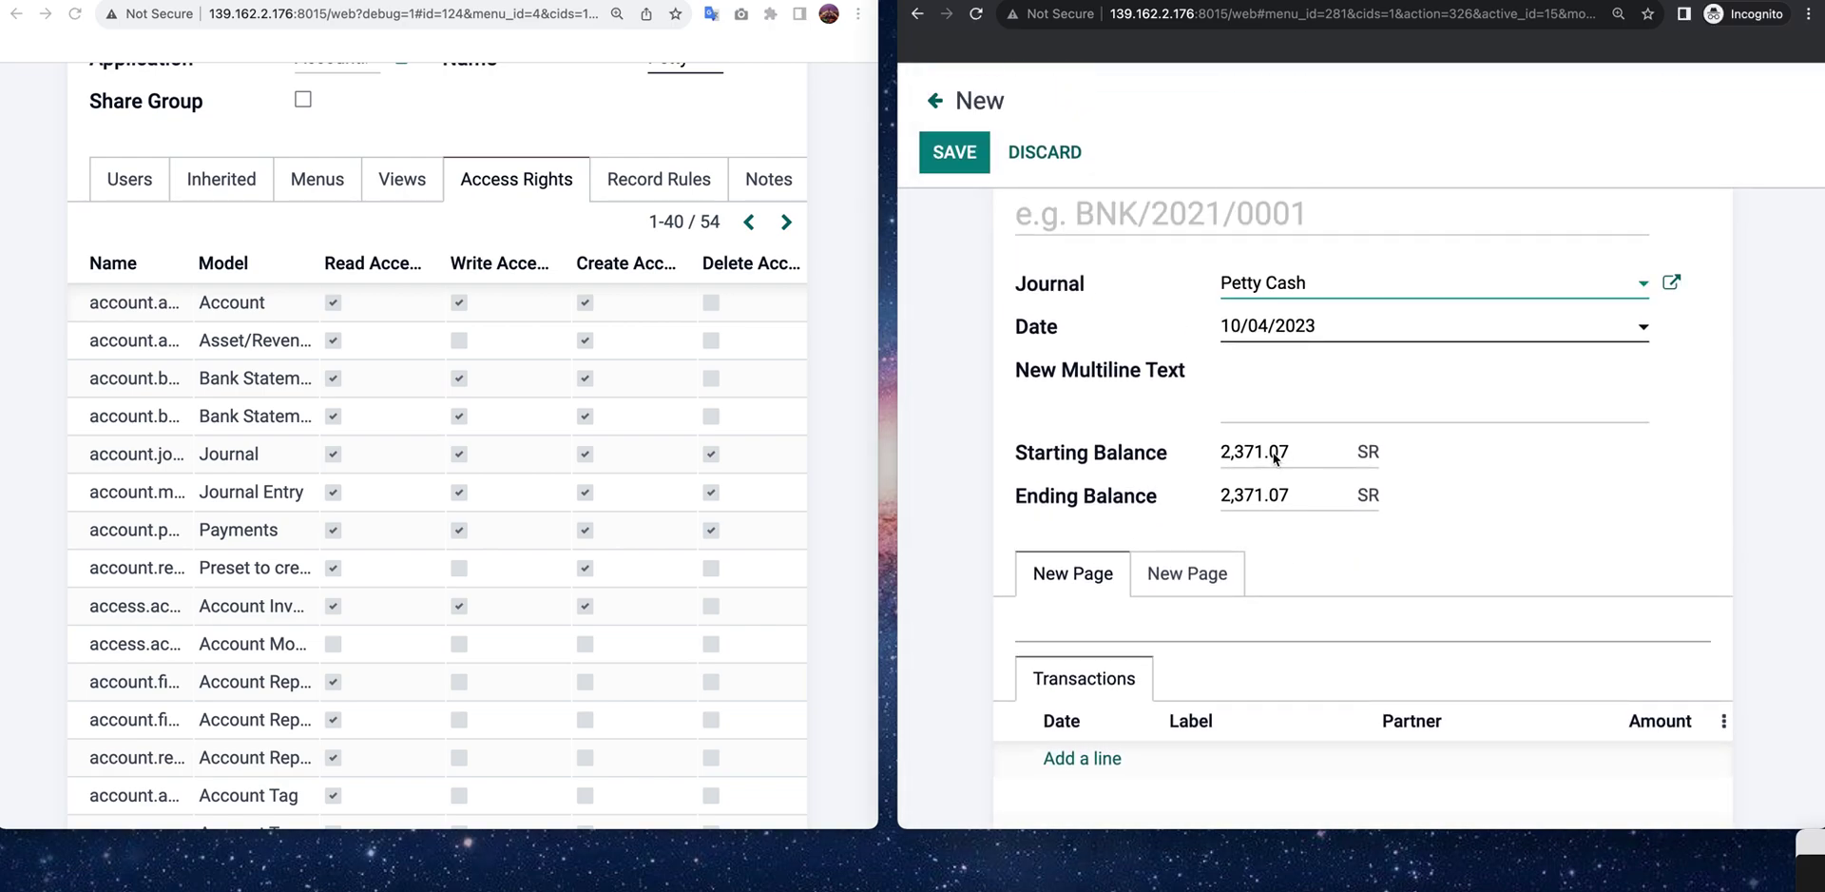
left_click(1274, 454)
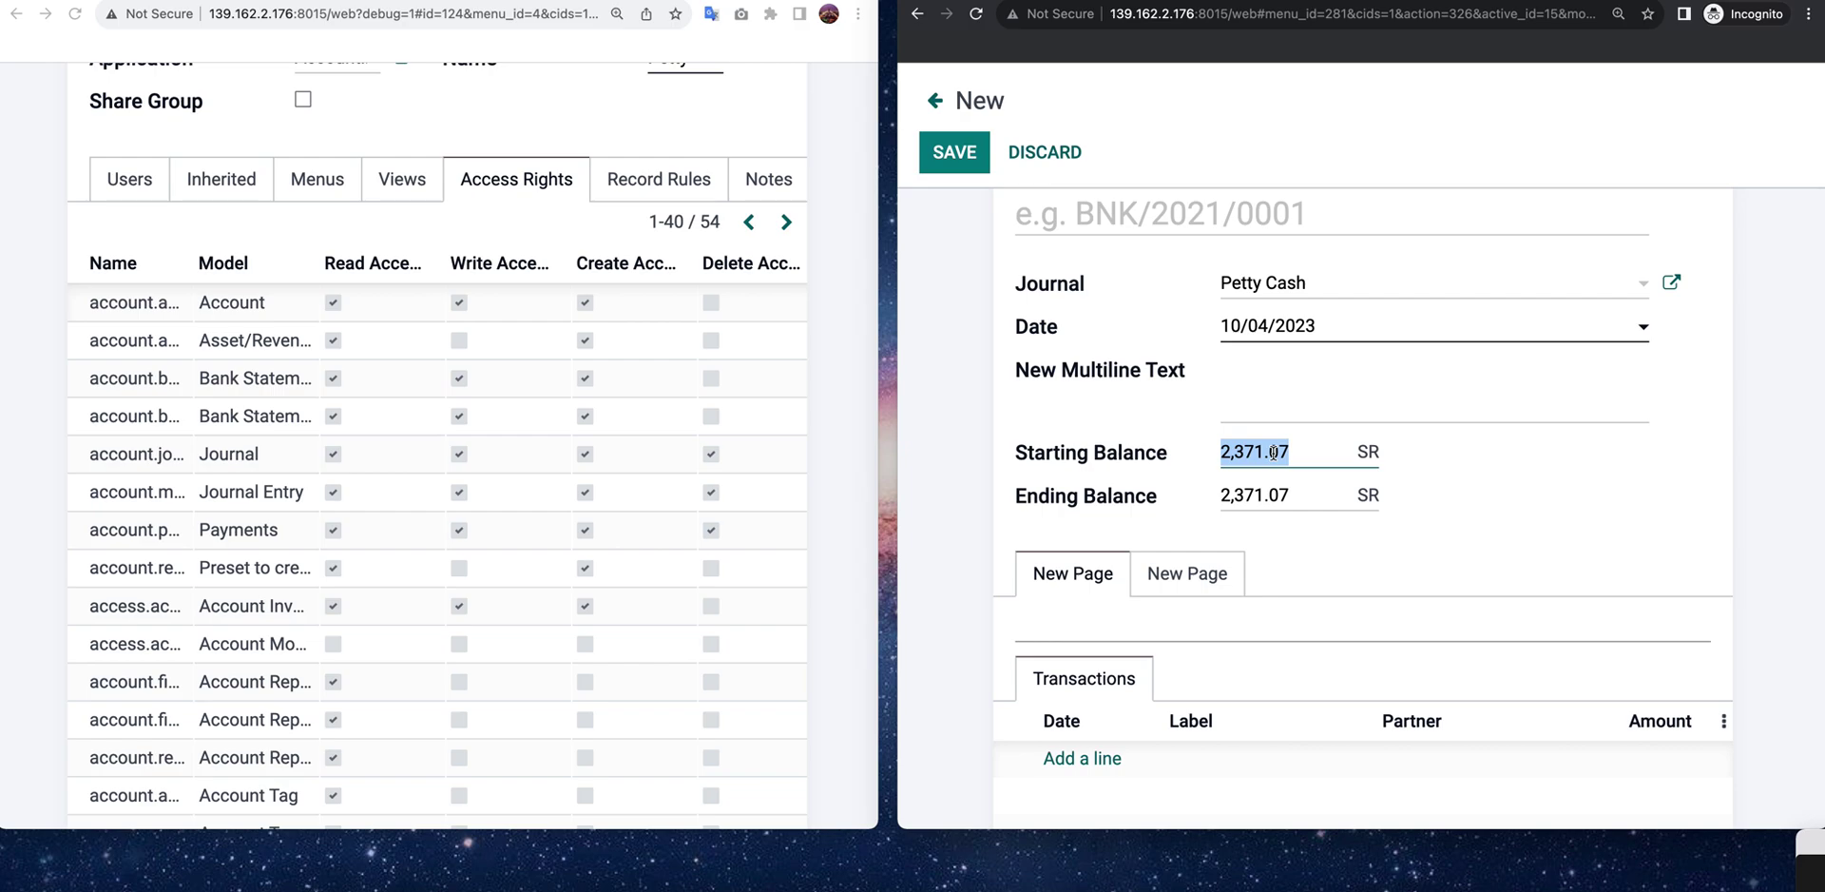
type("0")
left_click(1300, 497)
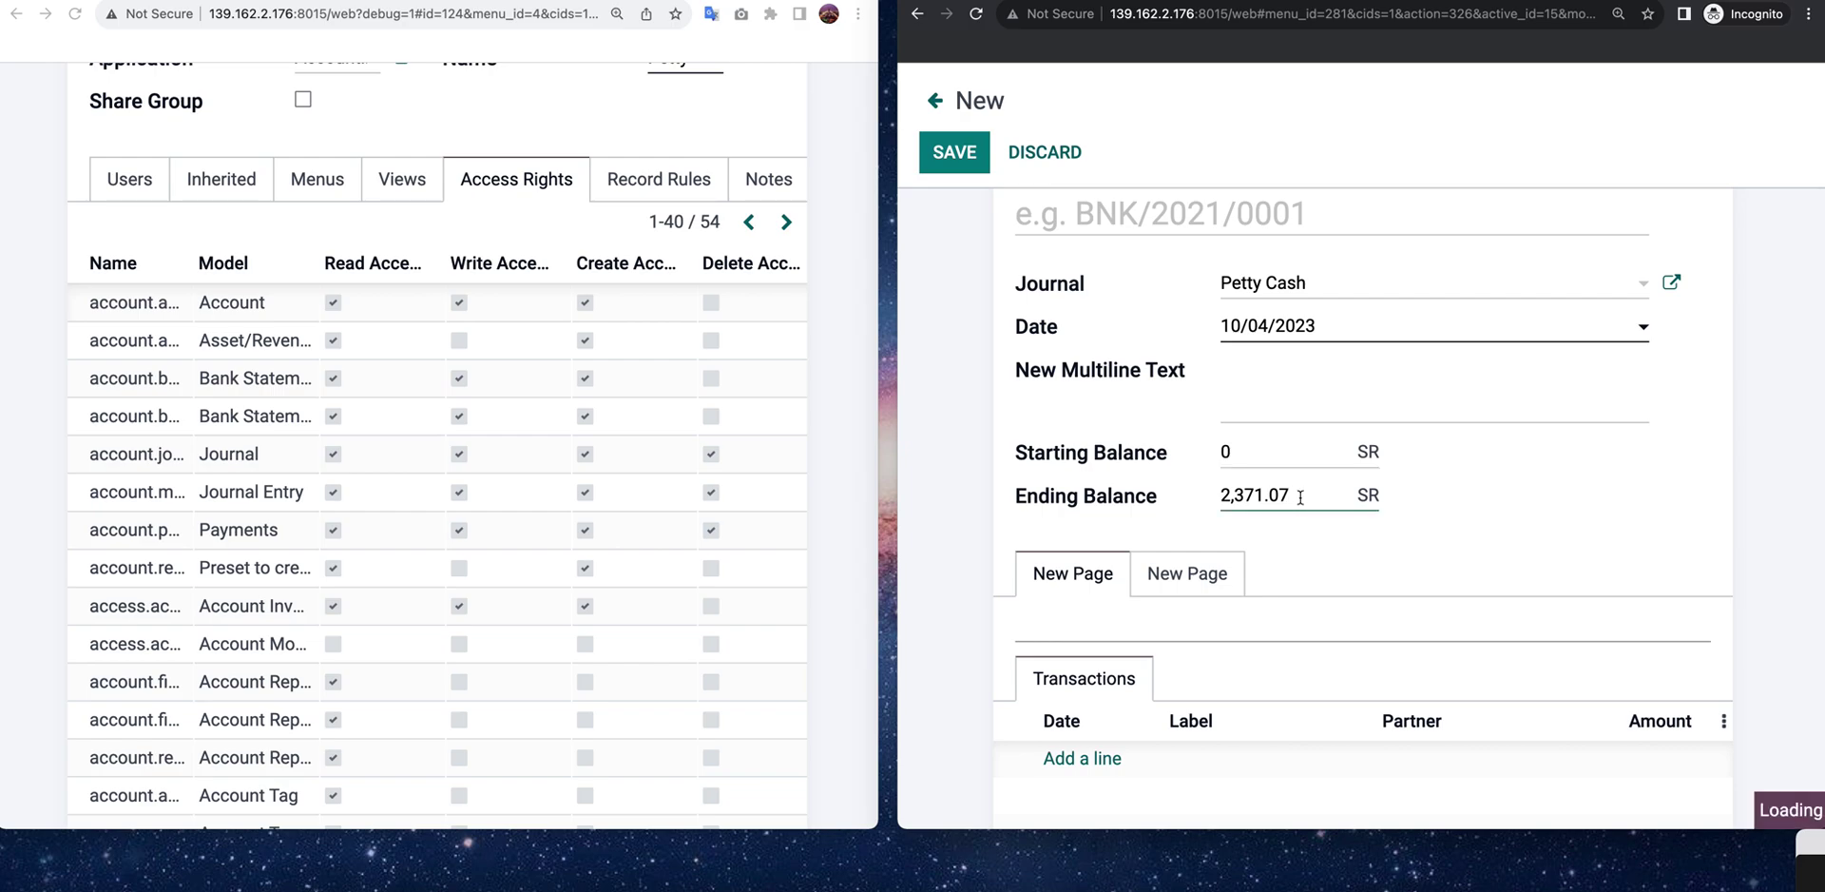
scroll(1560, 571, "down", 4)
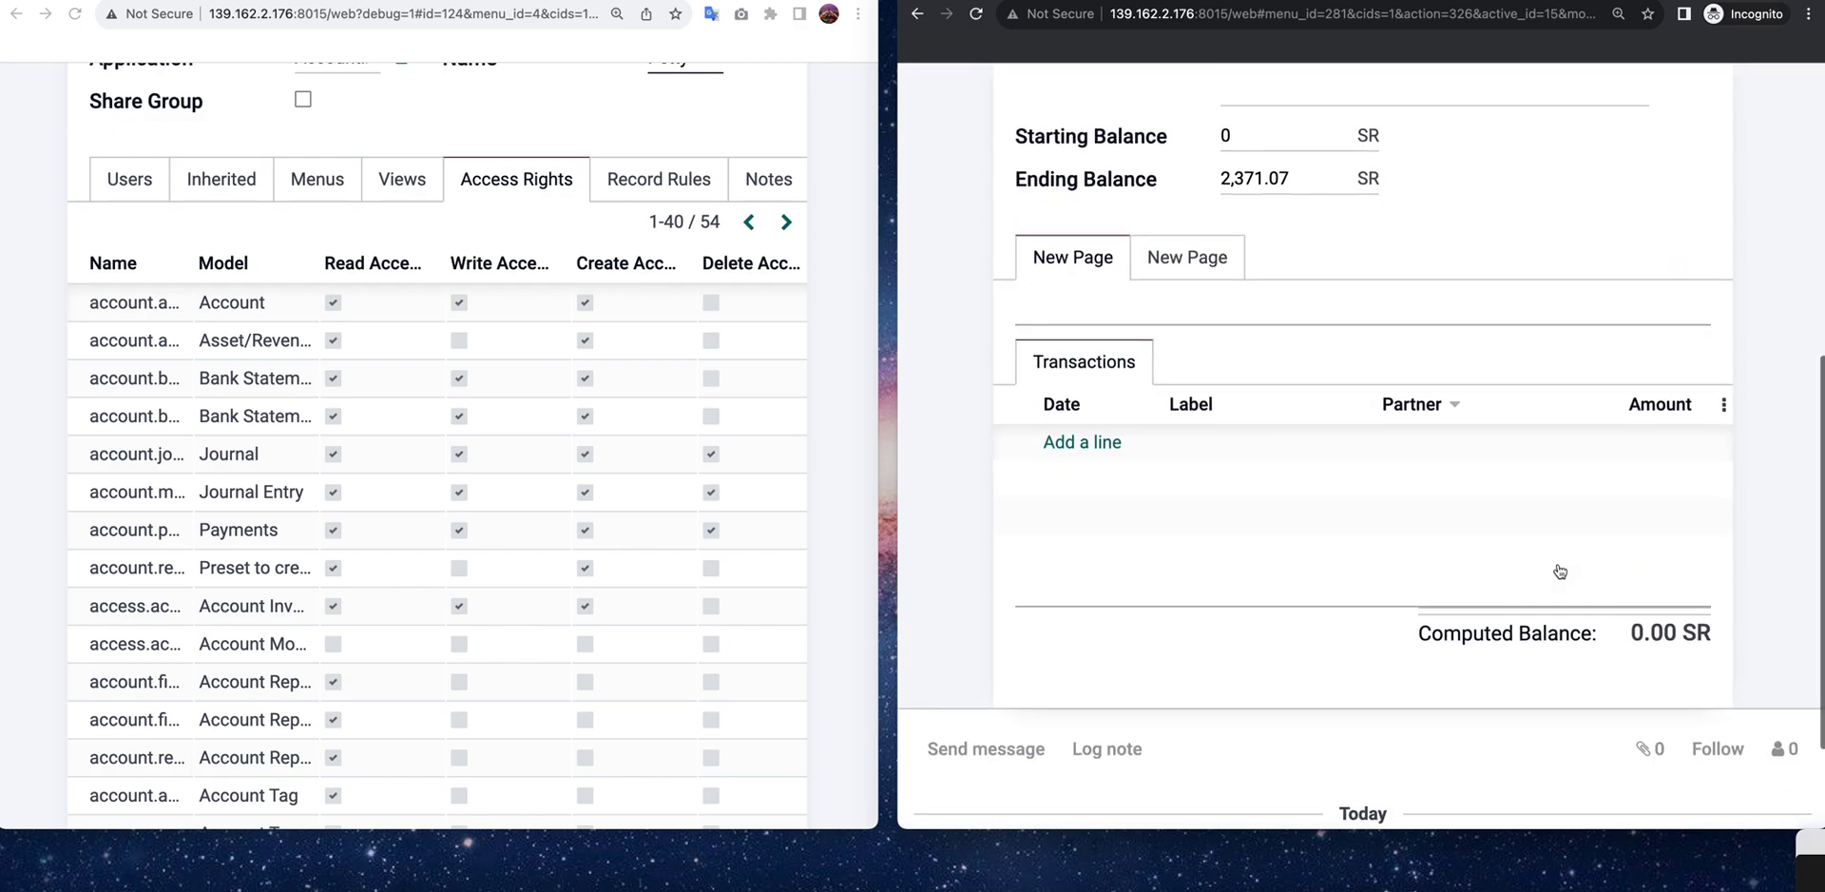
scroll(1559, 571, "up", 4)
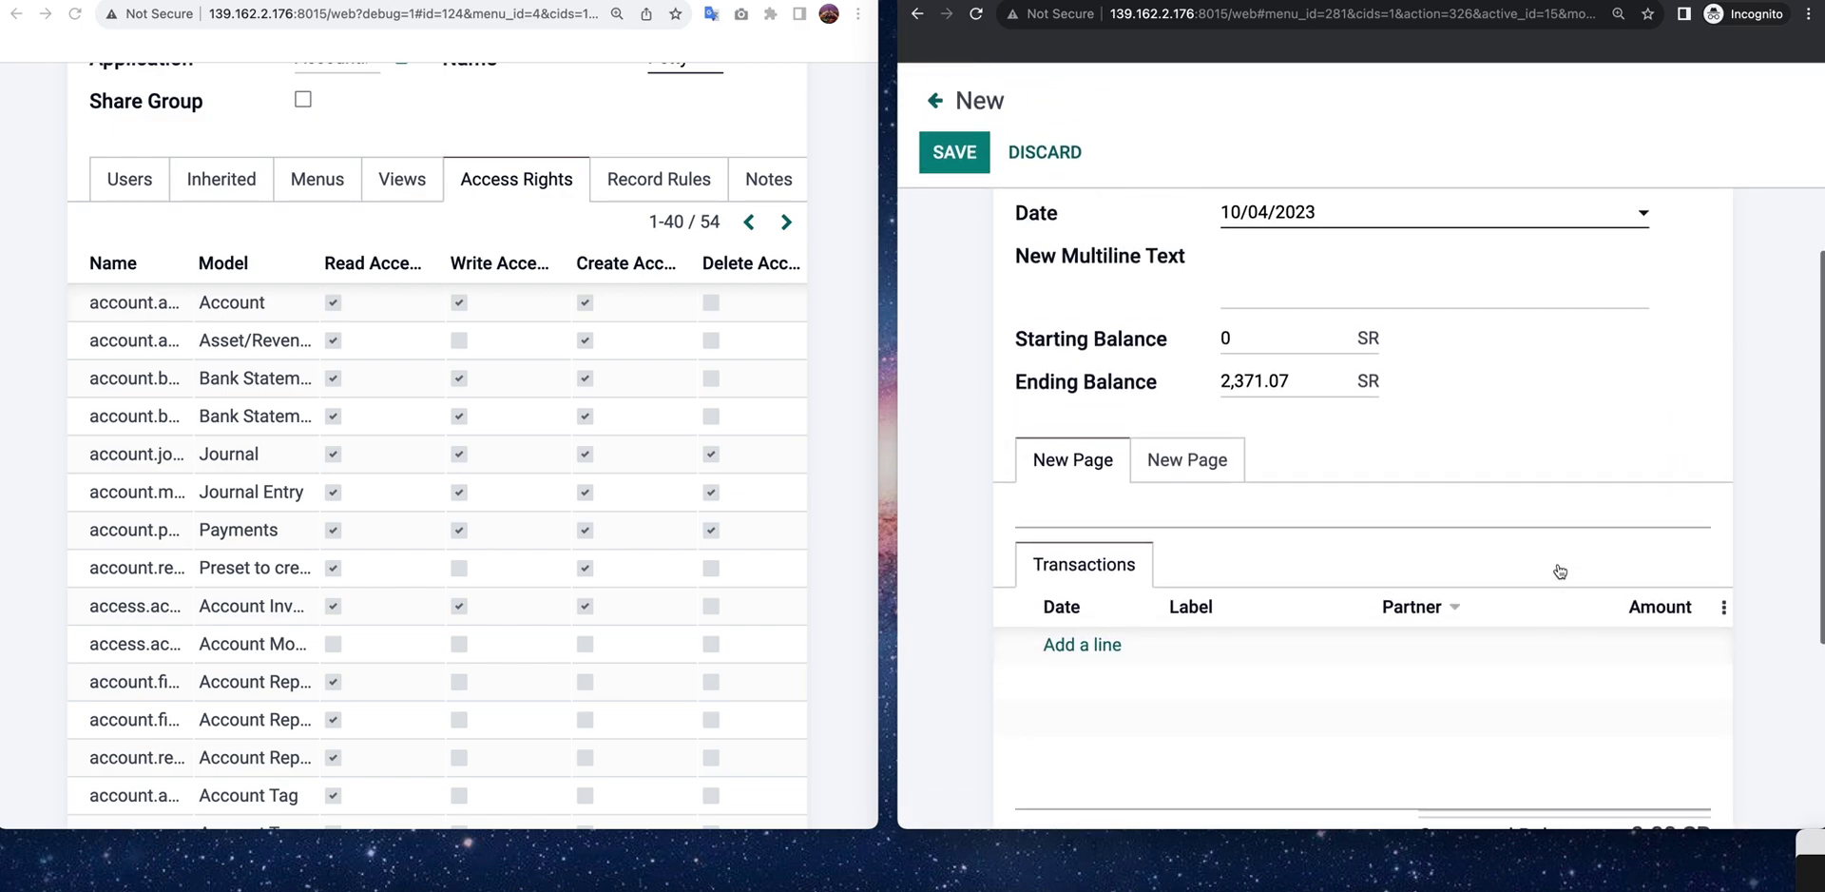
scroll(1328, 540, "up", 1)
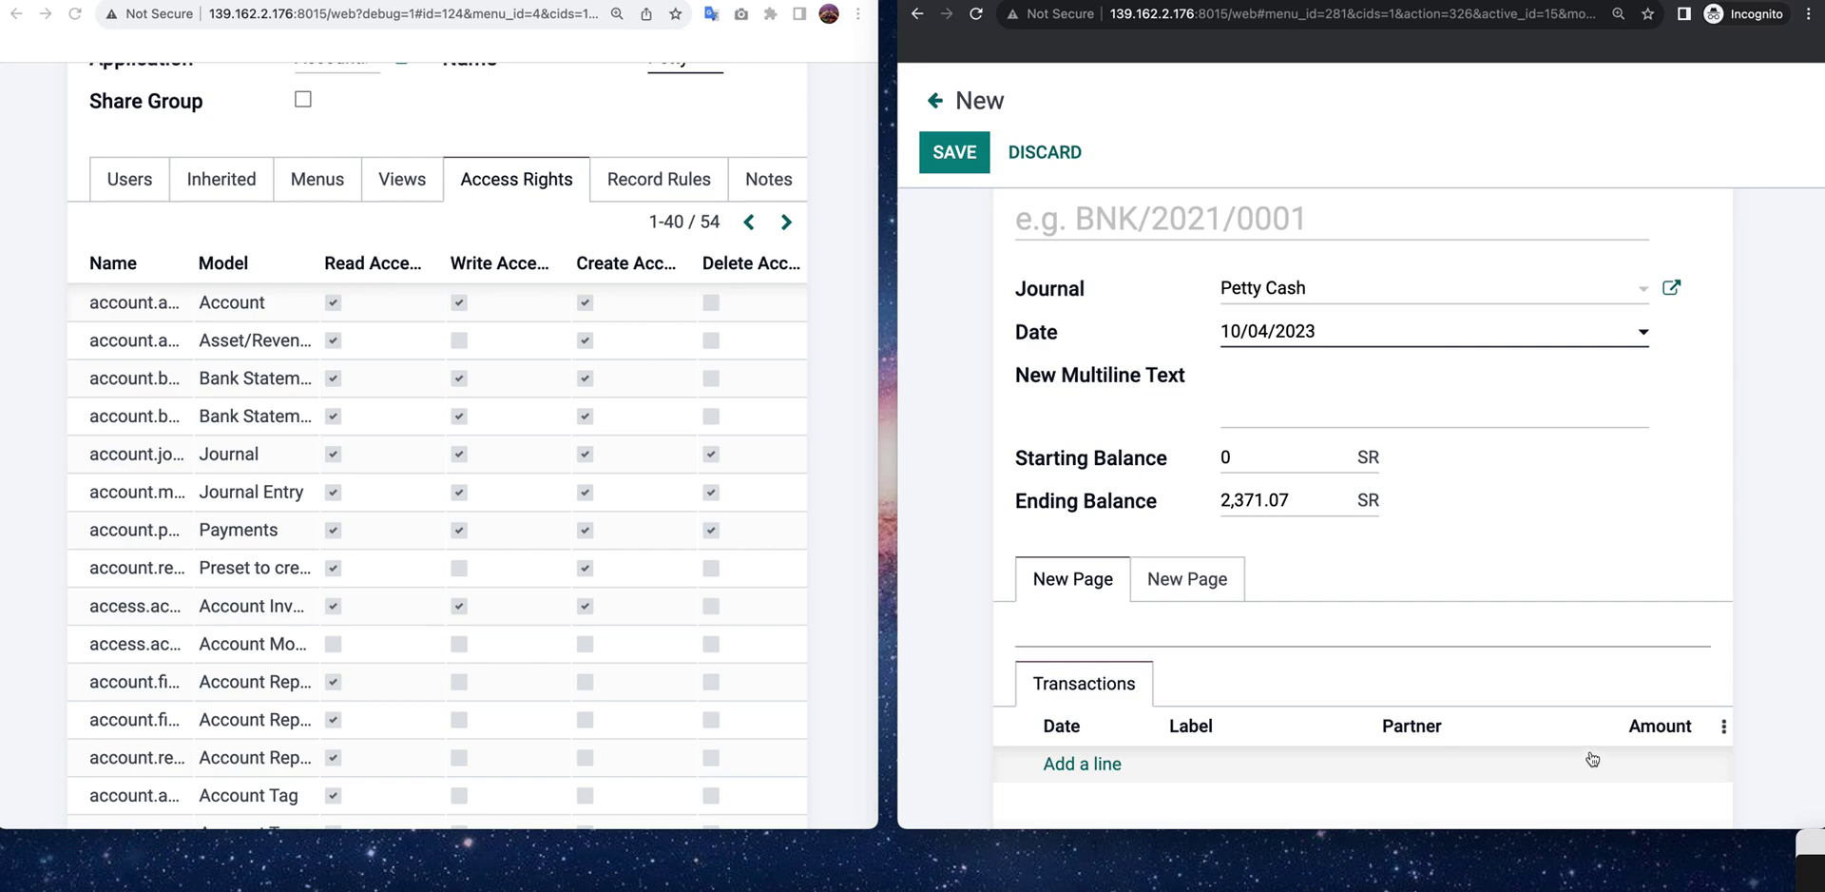
- Change the new bank statement's journal to AL Ahli Bank
left_click(1558, 289)
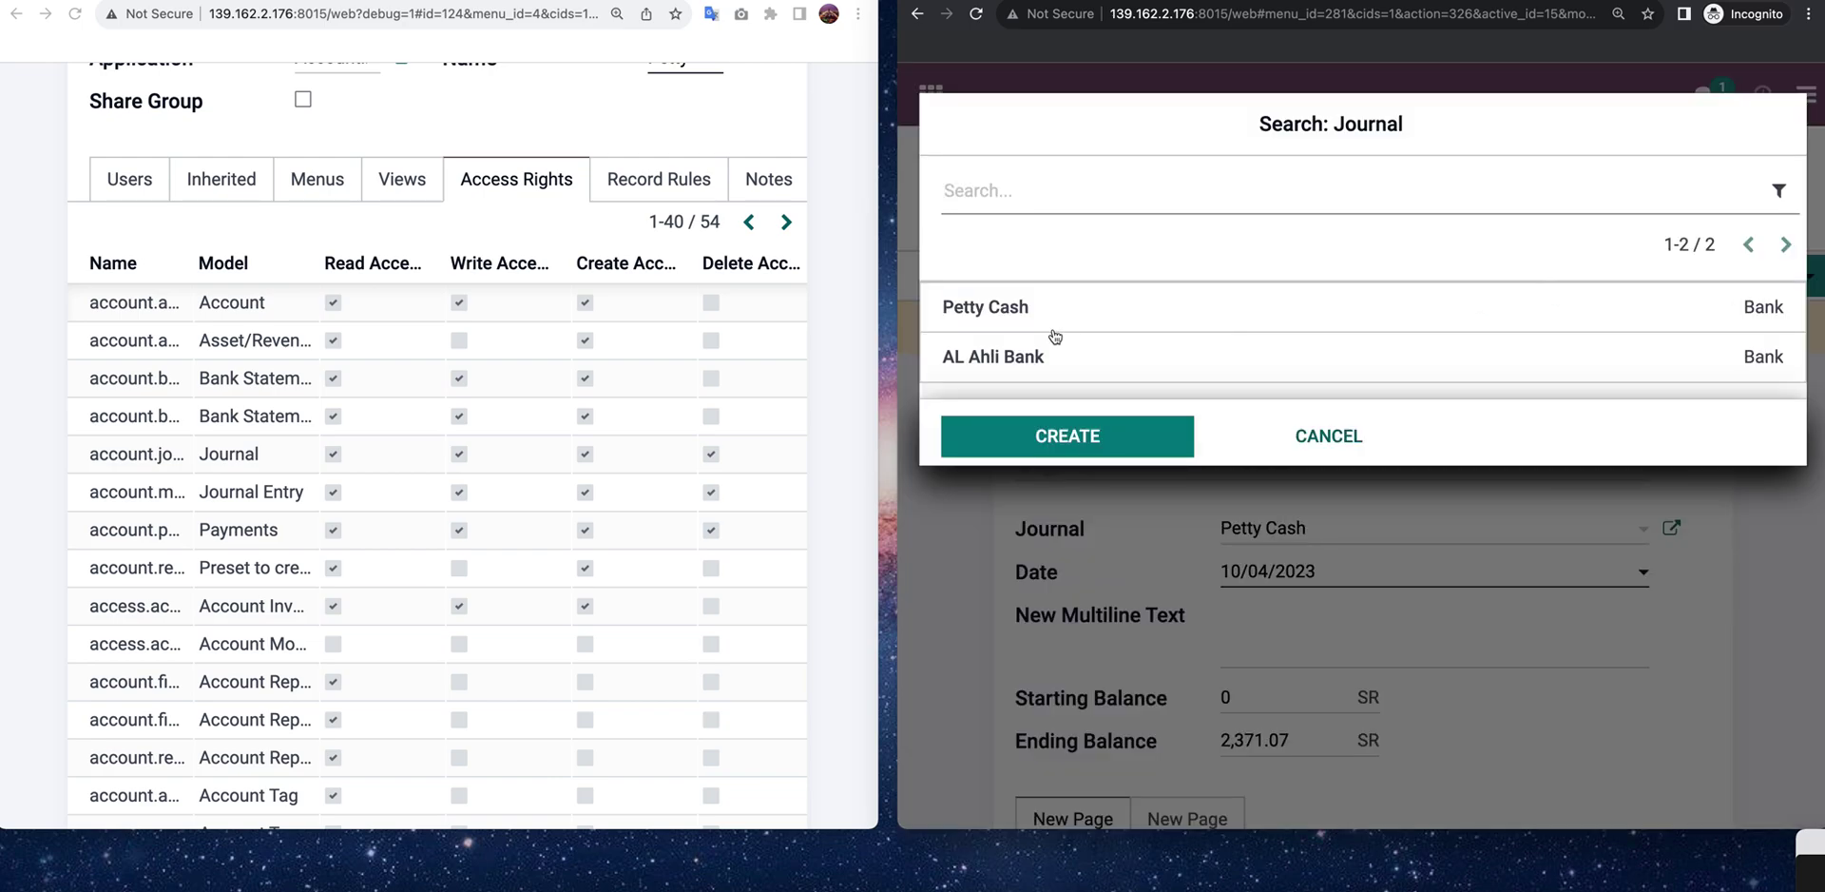
left_click(1123, 371)
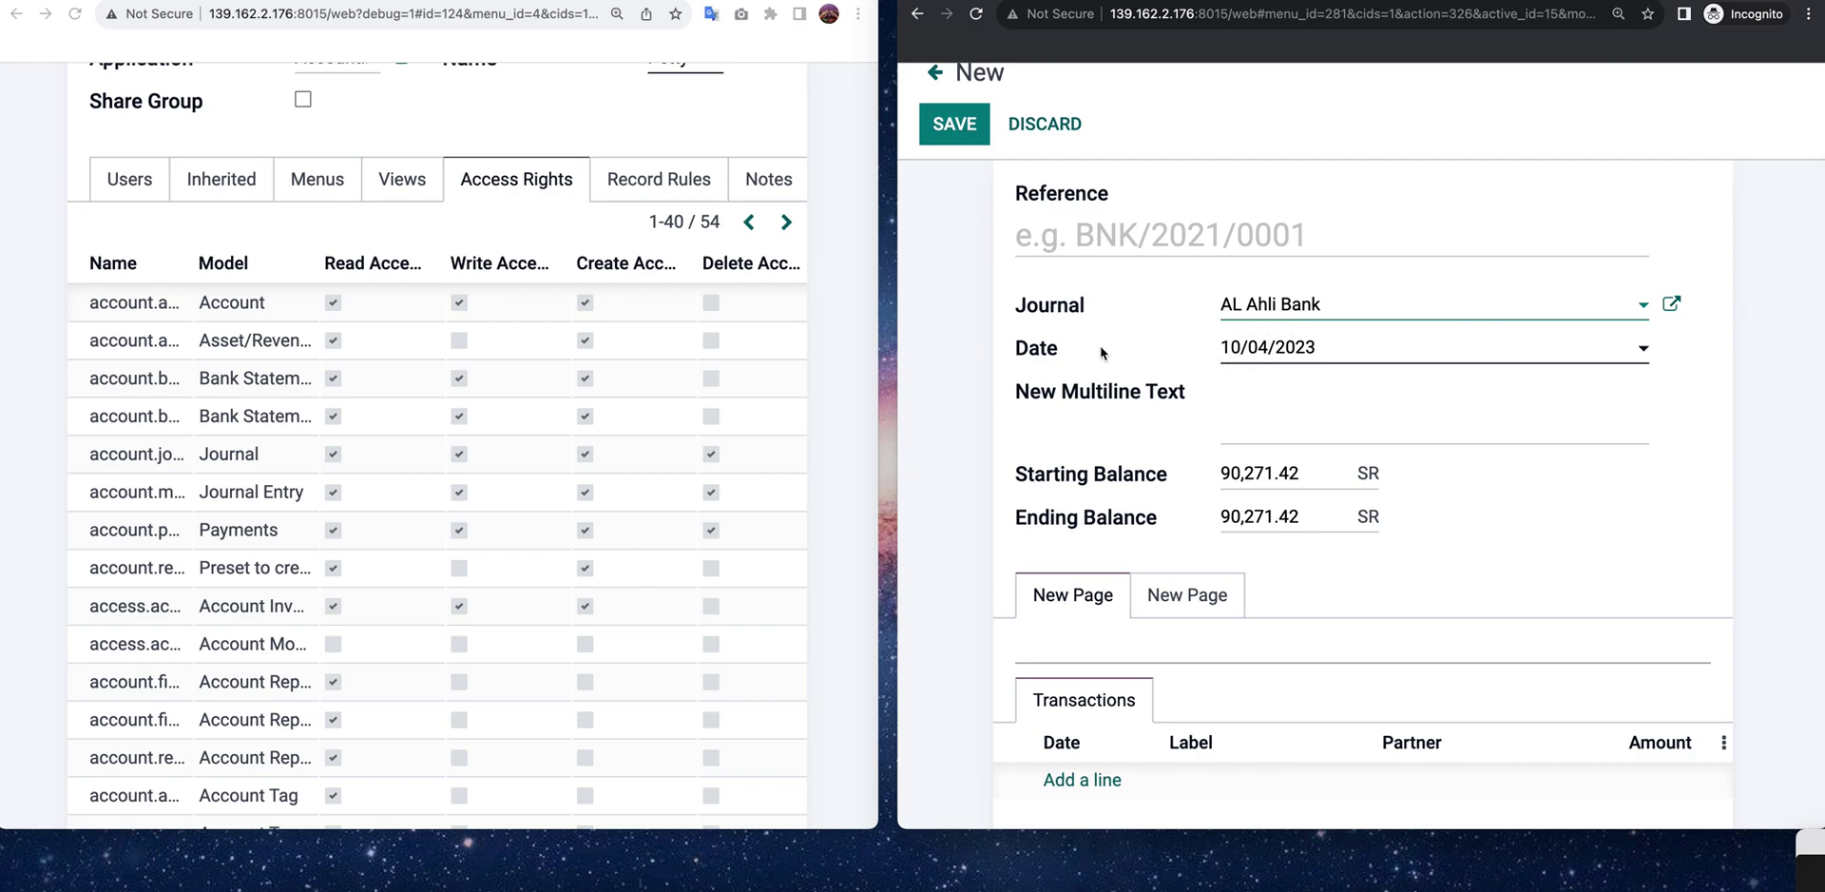
scroll(1102, 352, "up", 1)
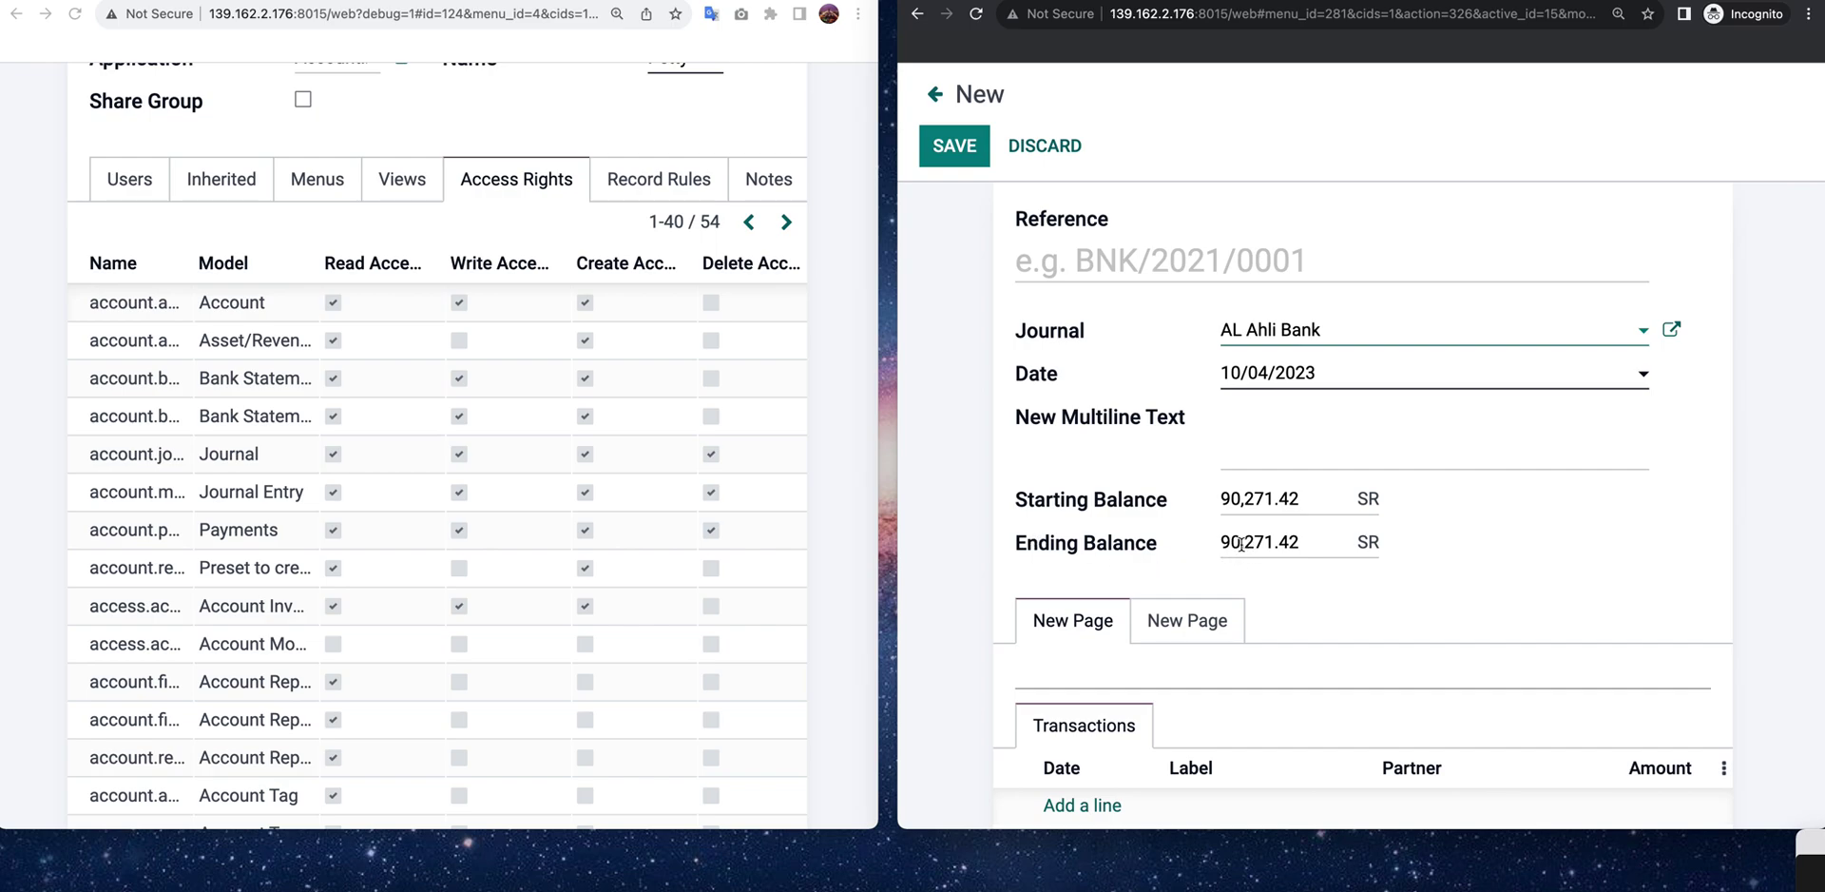
left_click_drag(1304, 542, 1216, 542)
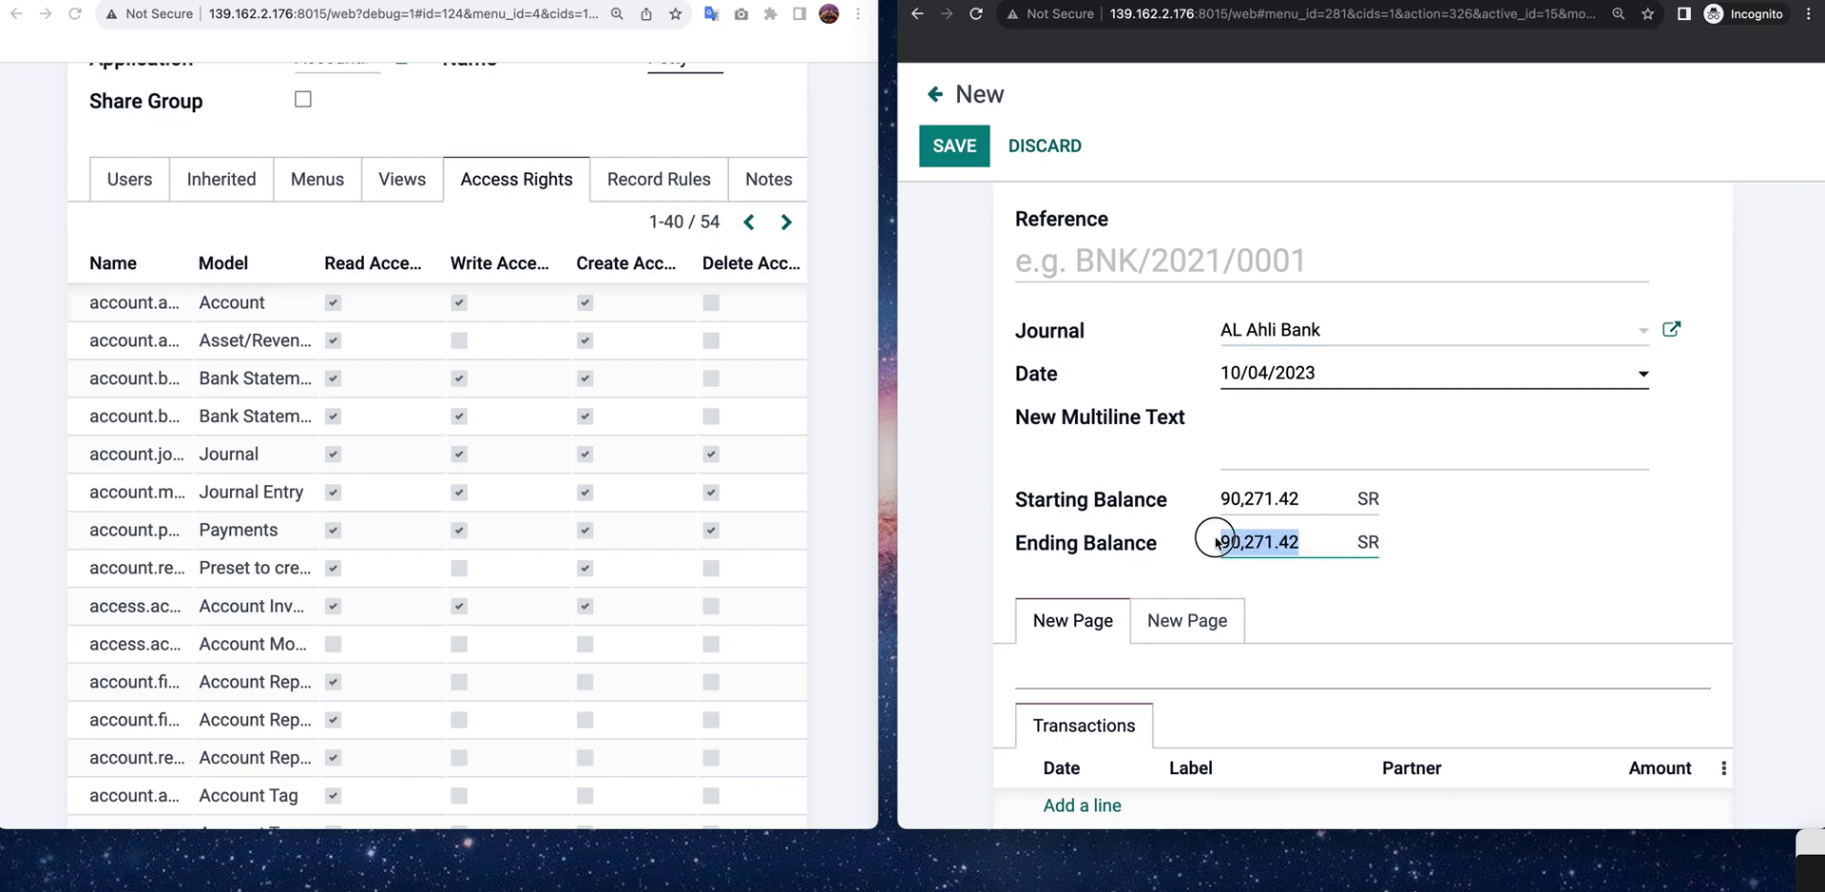
left_click(1300, 542)
left_click_drag(1299, 542, 1199, 540)
left_click(1311, 536)
left_click_drag(1306, 539, 1207, 540)
left_click(1328, 548)
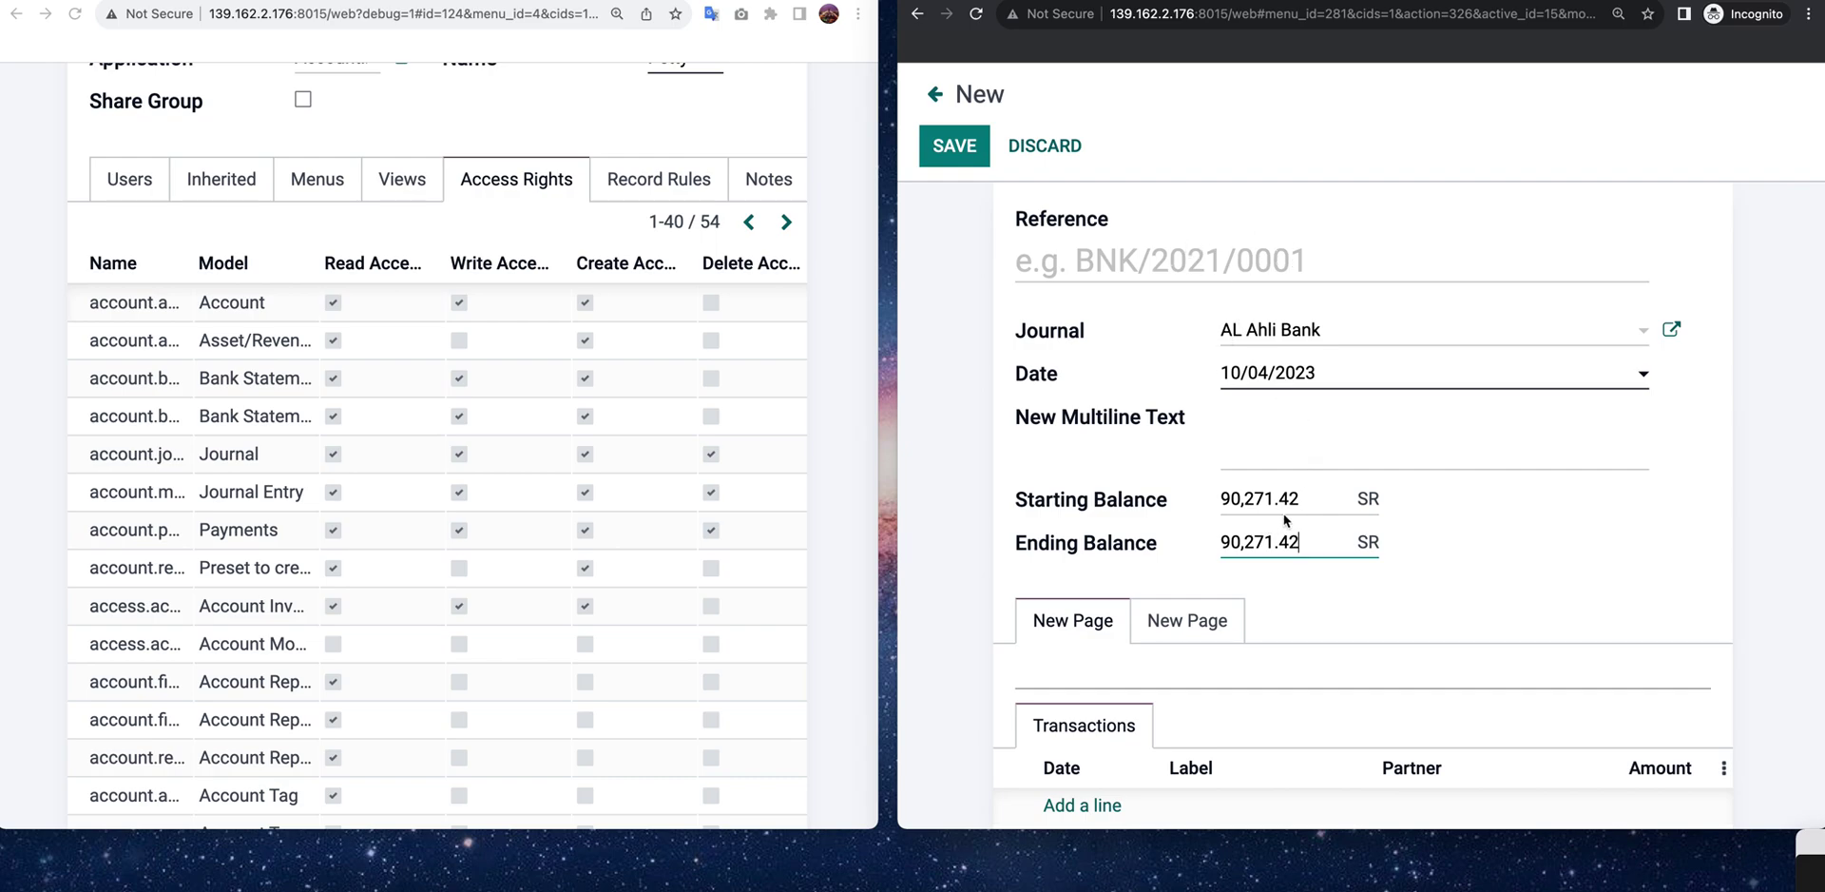
left_click_drag(1299, 545, 1210, 546)
left_click(1243, 551)
- Enter BNK/10/2023 as the bank statement's reference
left_click(1160, 259)
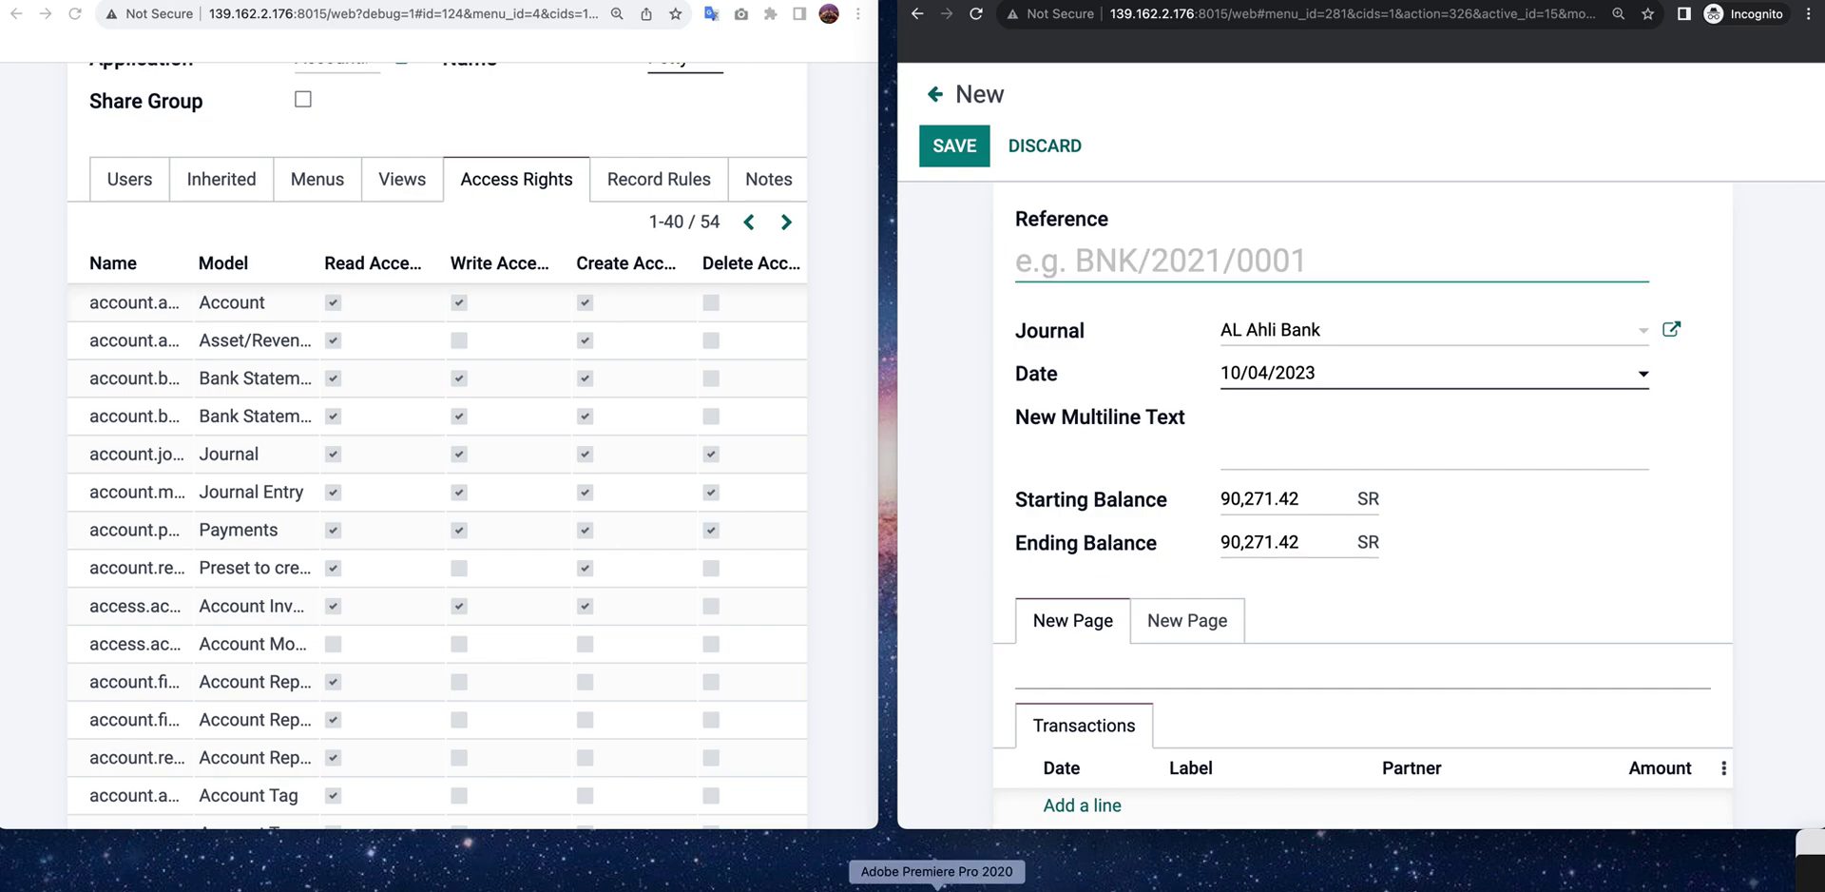
type("BNK")
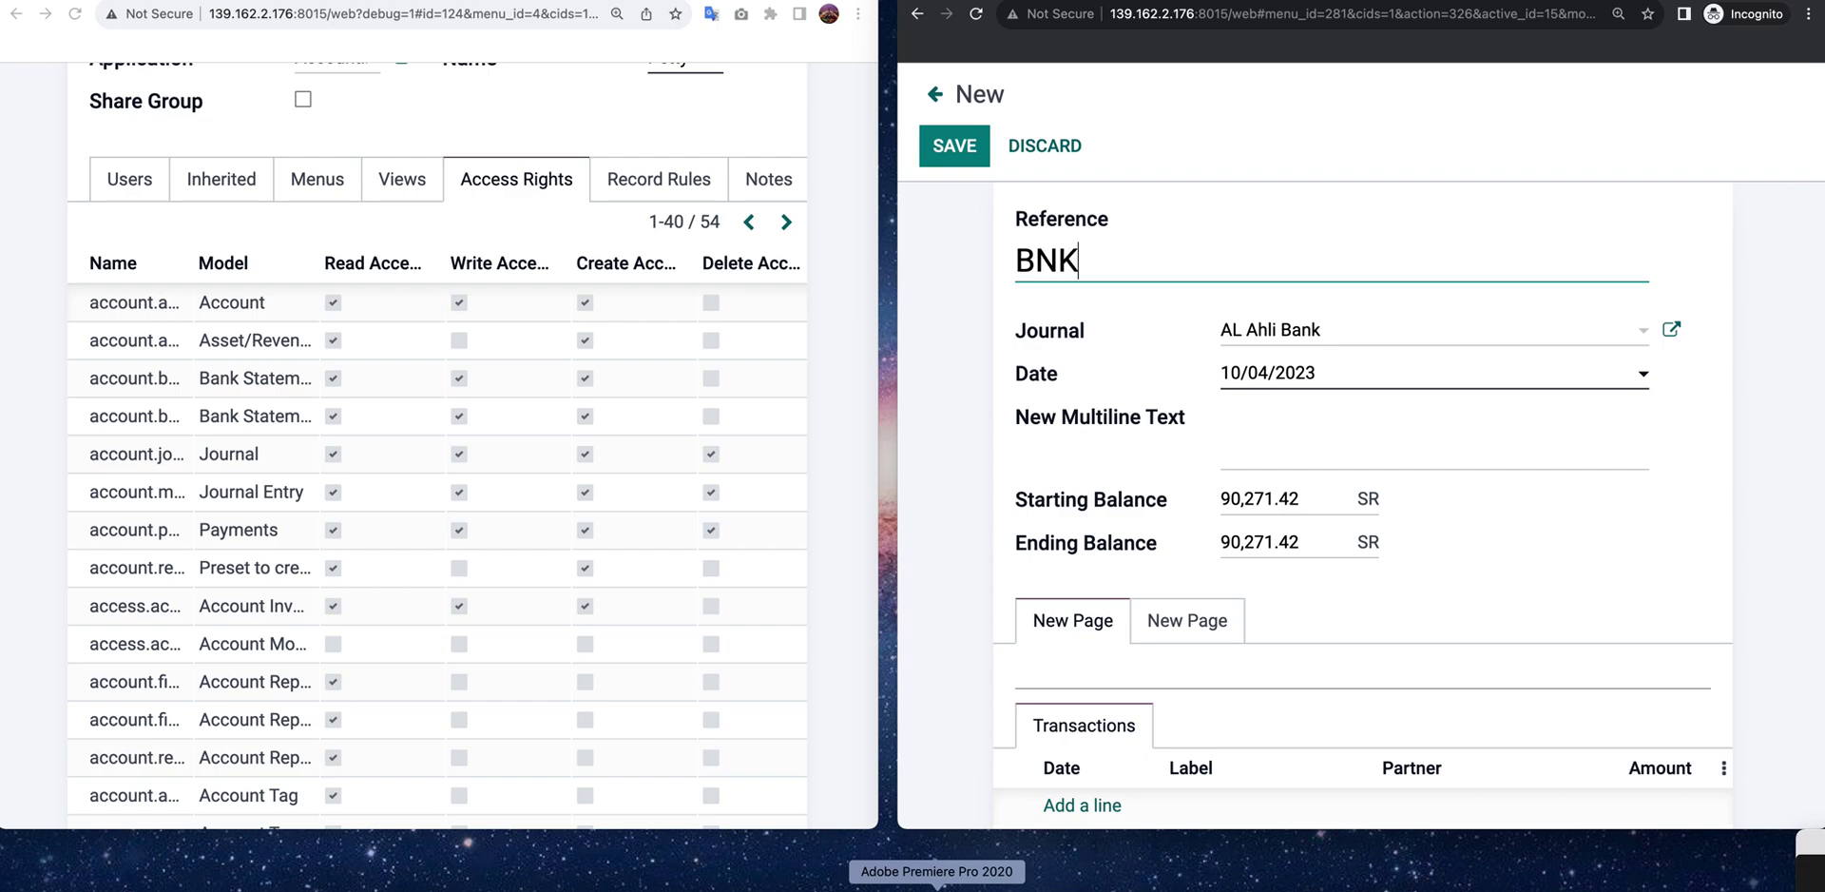
type("/10/2023")
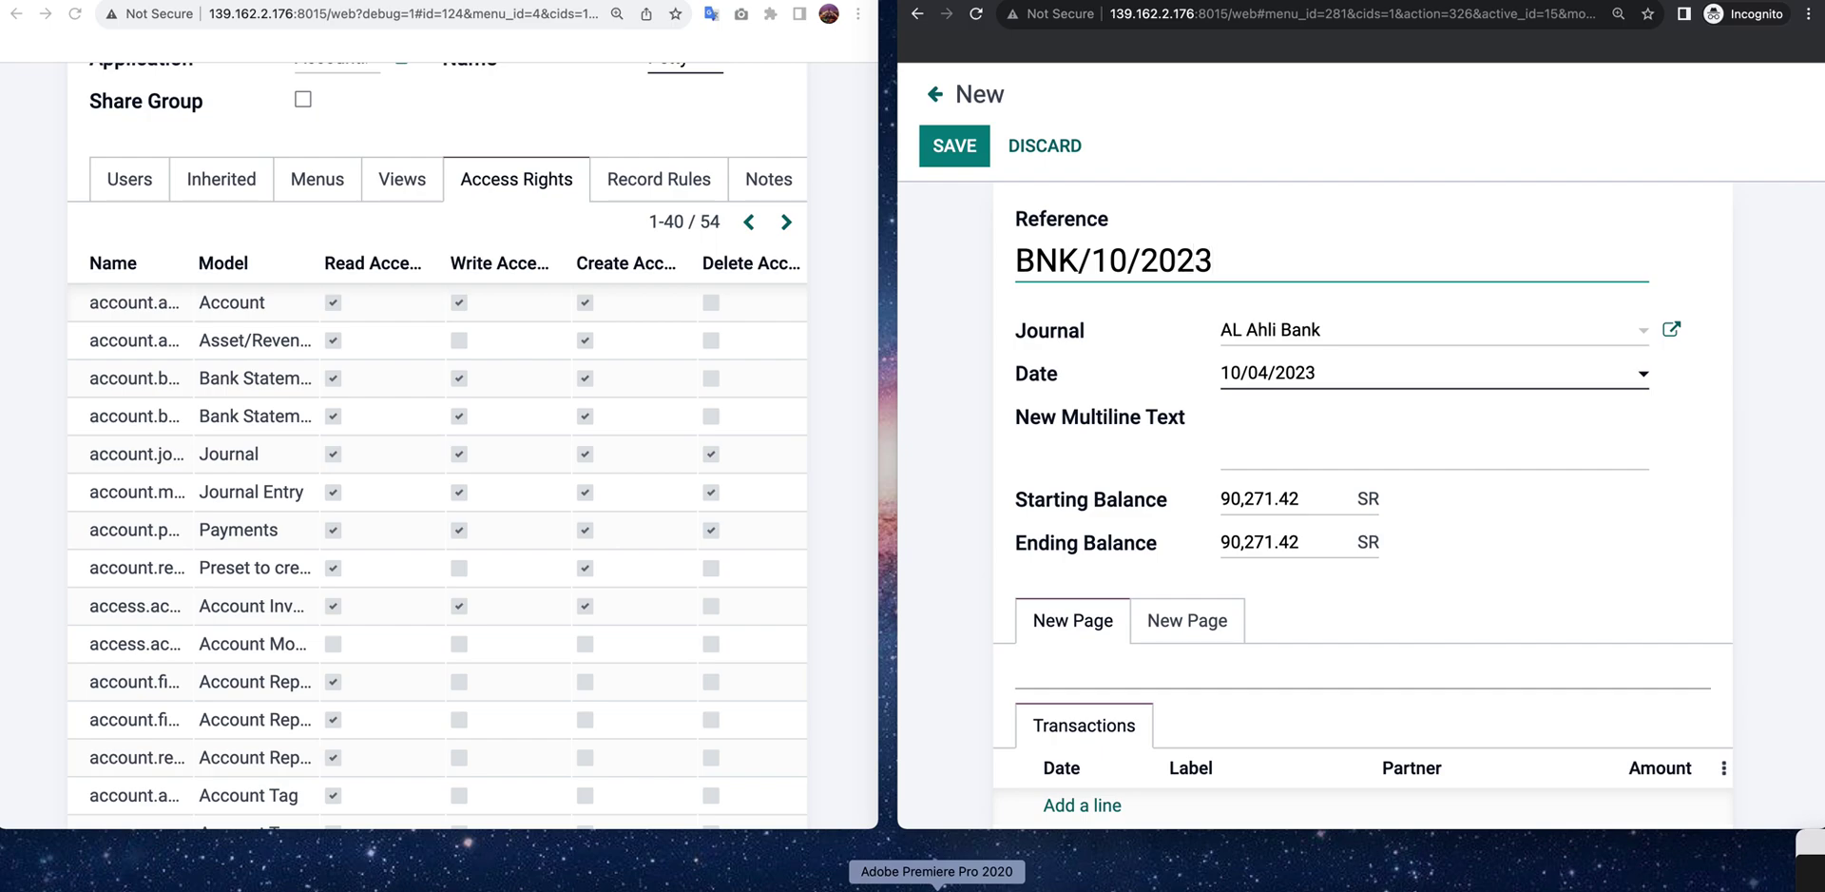
- Set the statement's starting balance to 100 and its ending balance to 90,371.42
left_click(1276, 494)
double_click(1276, 494)
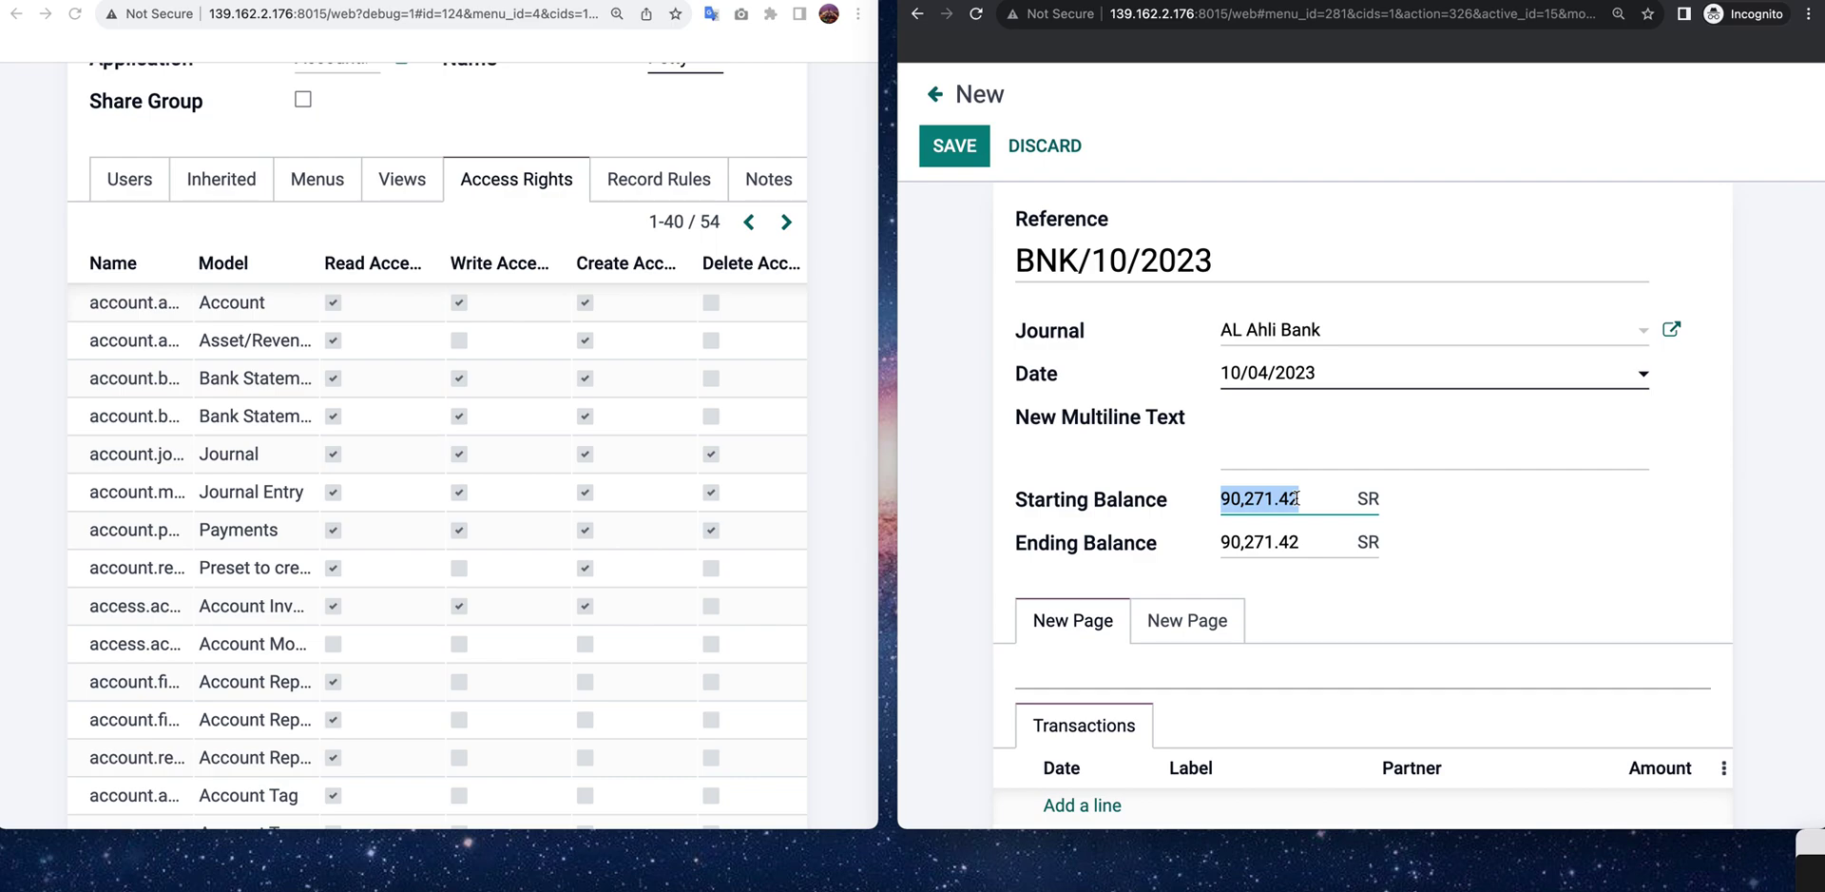
type("100")
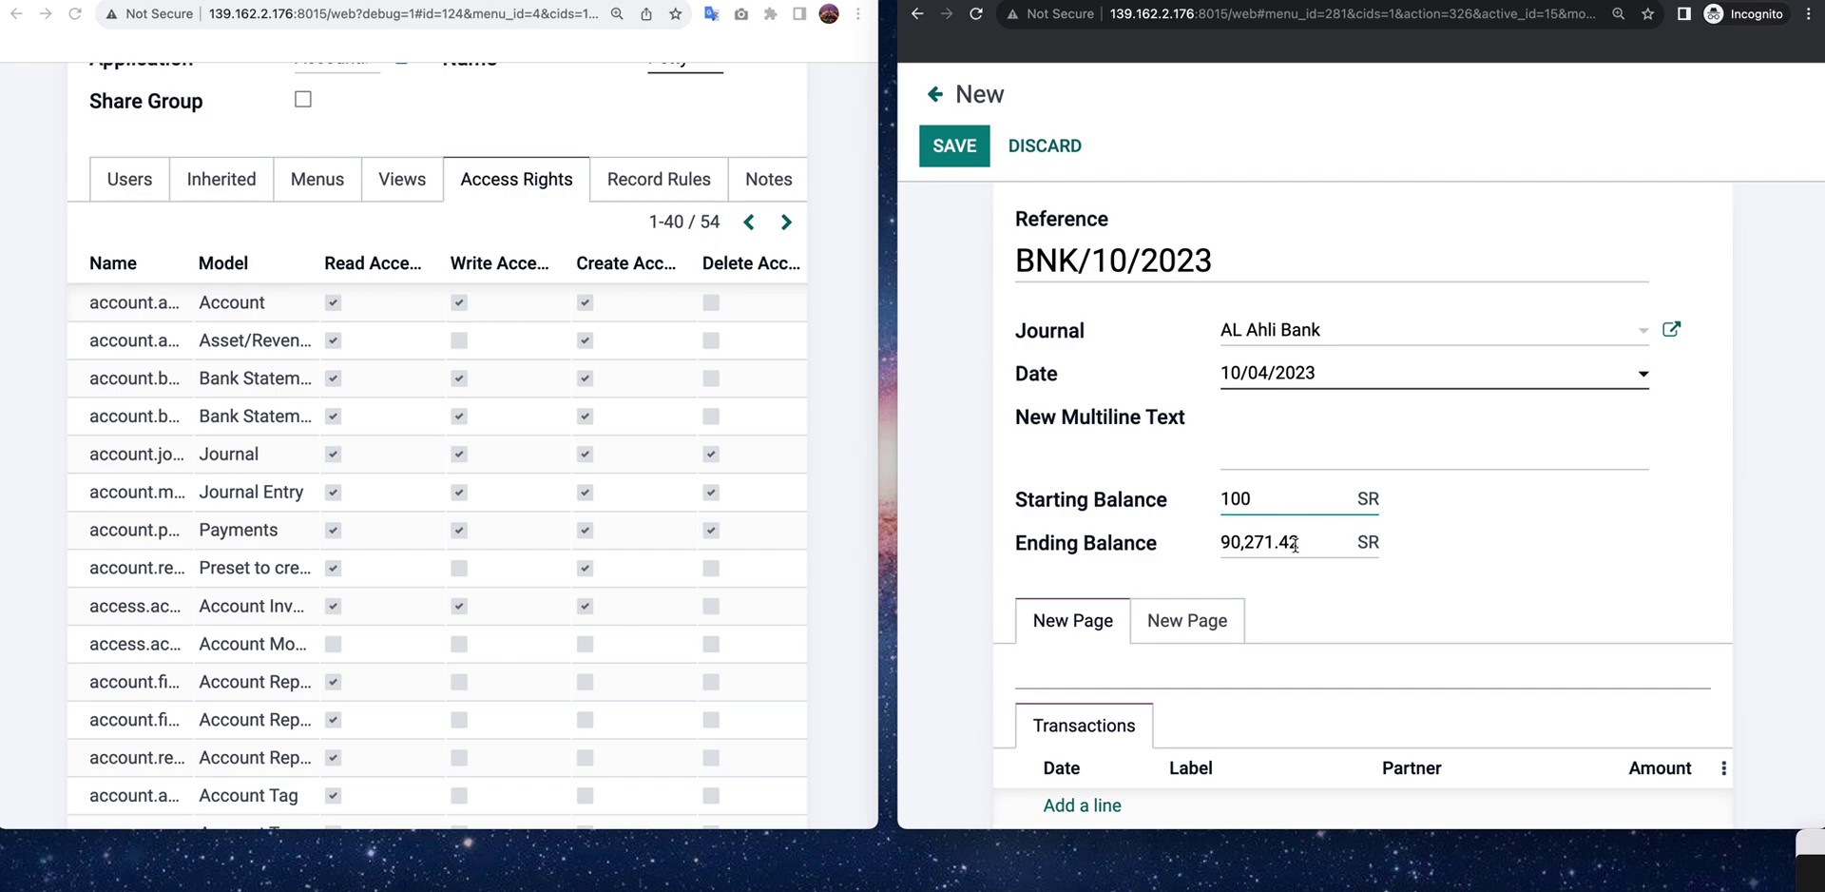
left_click(1223, 540)
left_click_drag(1223, 540, 1308, 545)
left_click(1265, 614)
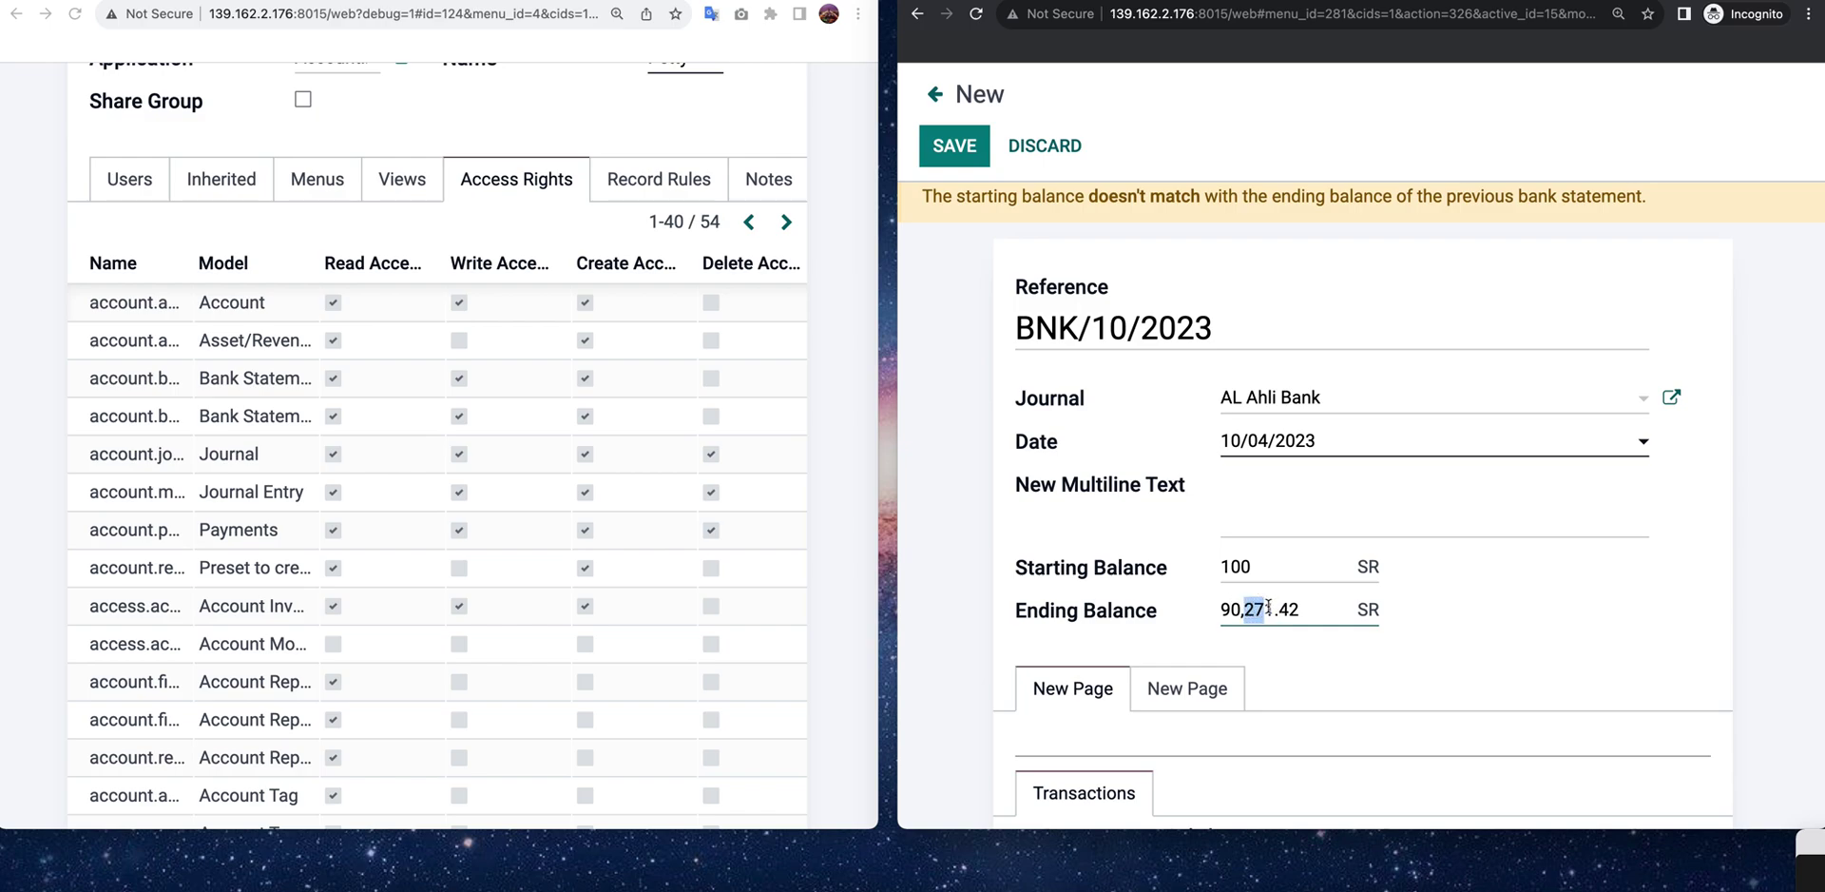
left_click(1253, 609)
key("BackSpace")
type("3")
left_click(1572, 636)
- Compare the statement's starting and ending balances with the computed balance below the transactions
scroll(1454, 620, "down", 1)
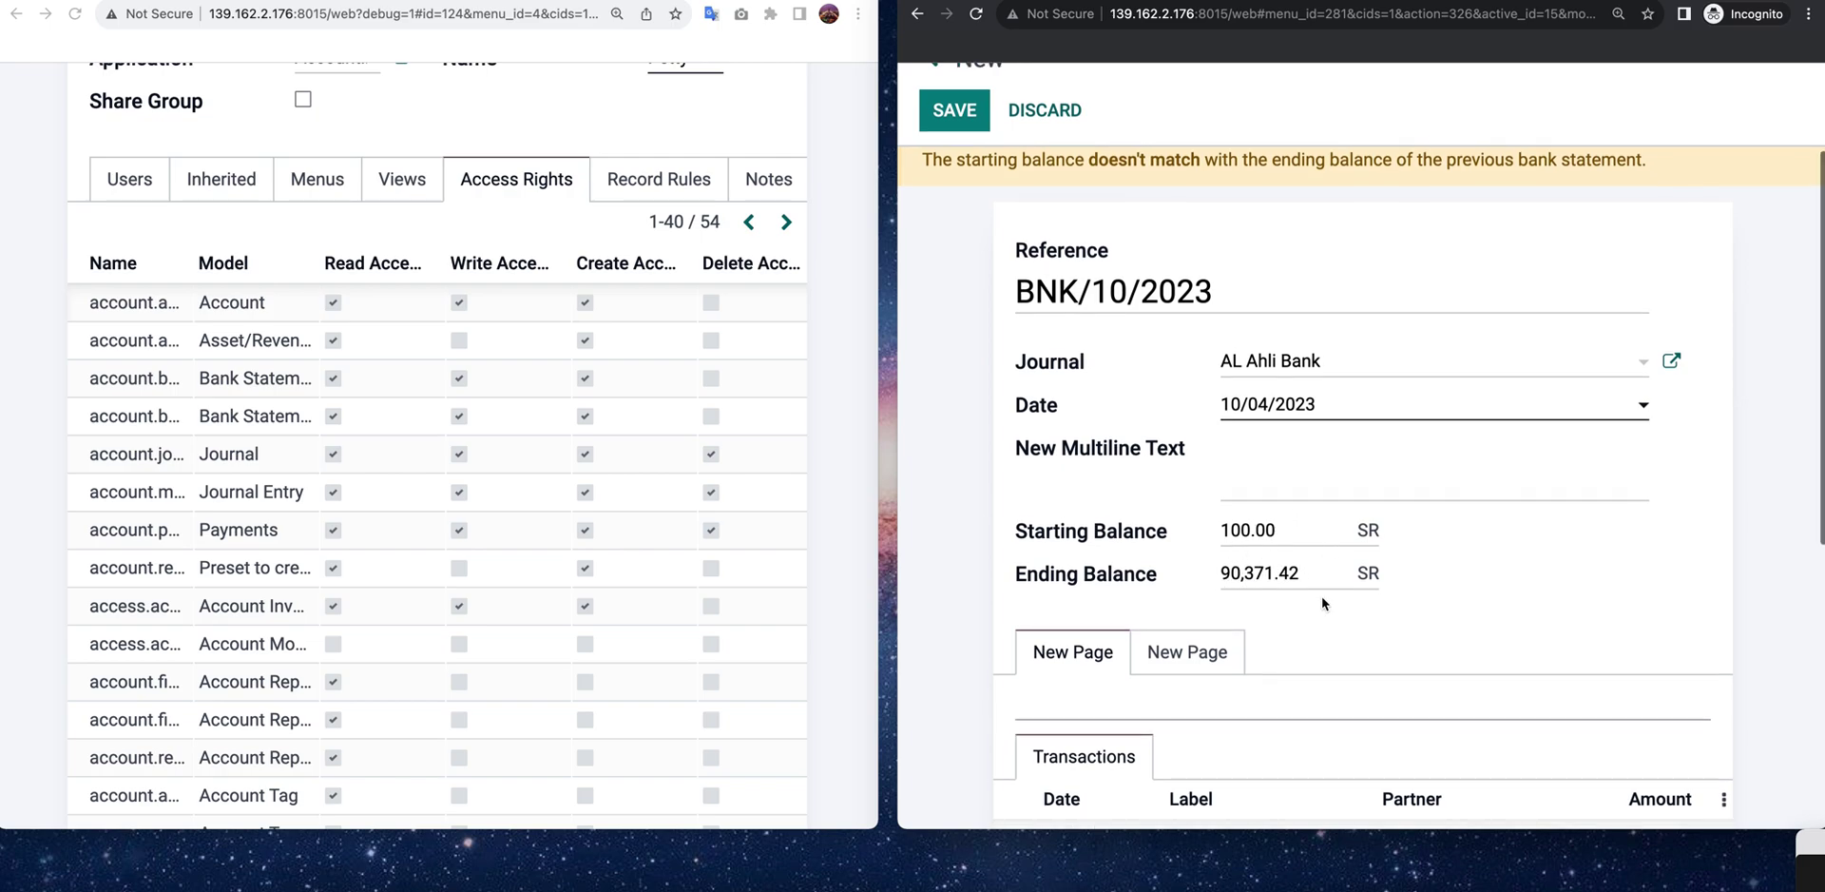
scroll(1324, 606, "down", 3)
scroll(1395, 679, "up", 2)
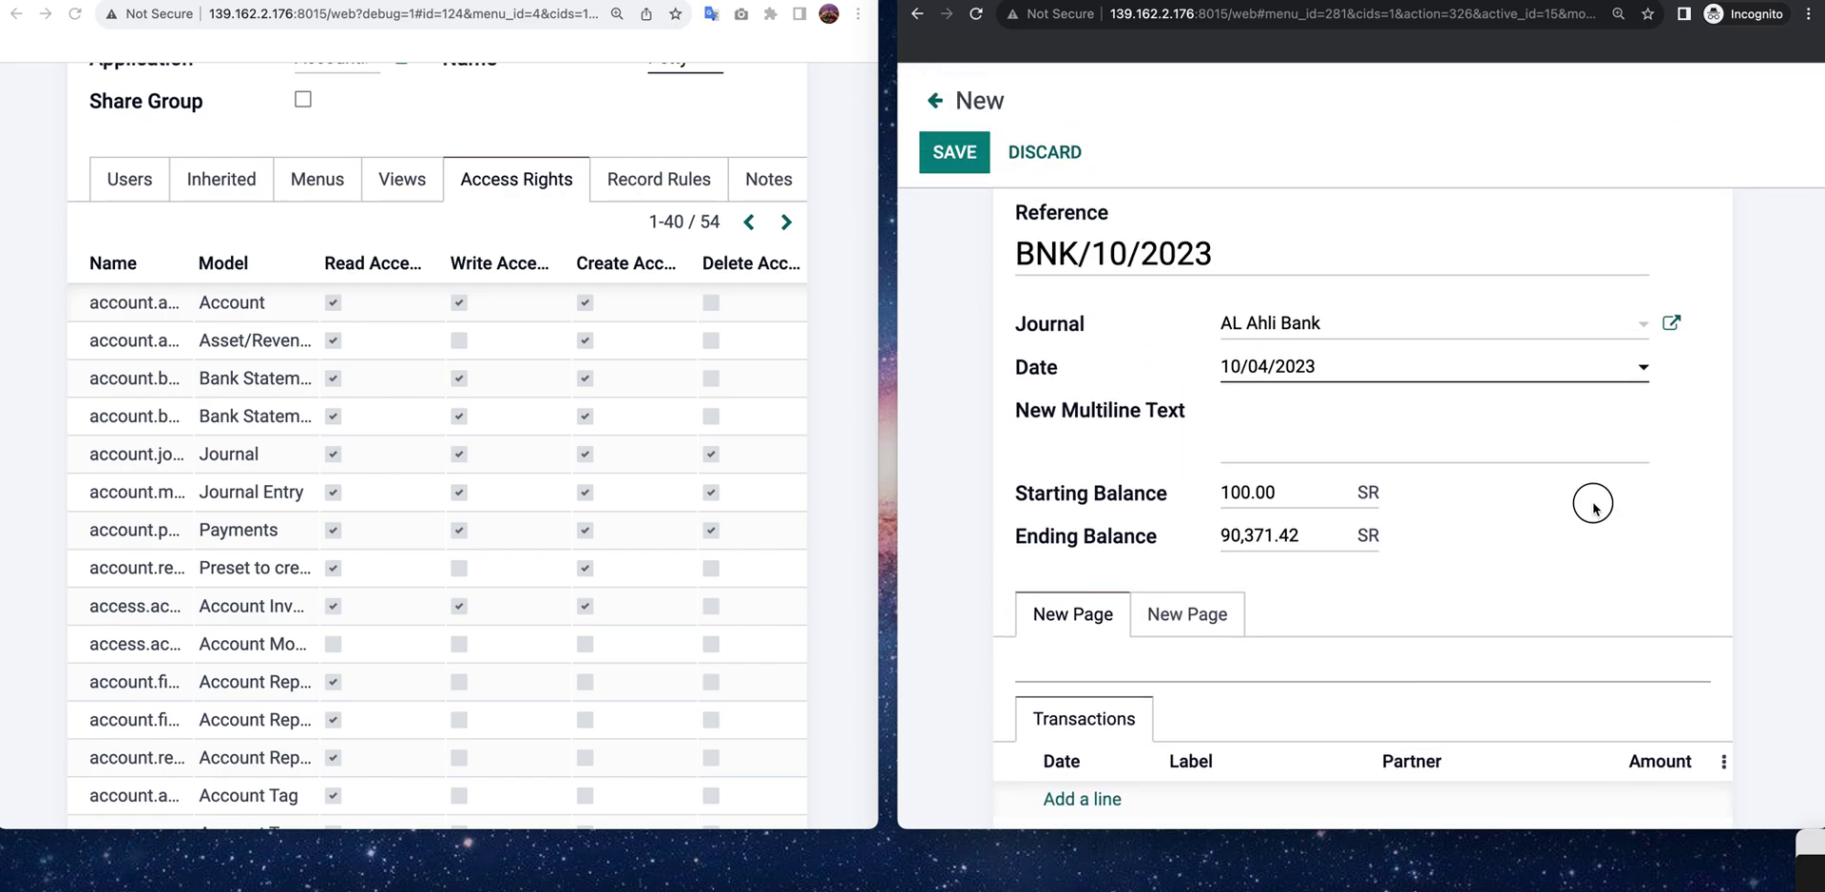
scroll(1586, 529, "down", 1)
scroll(1586, 529, "down", 1)
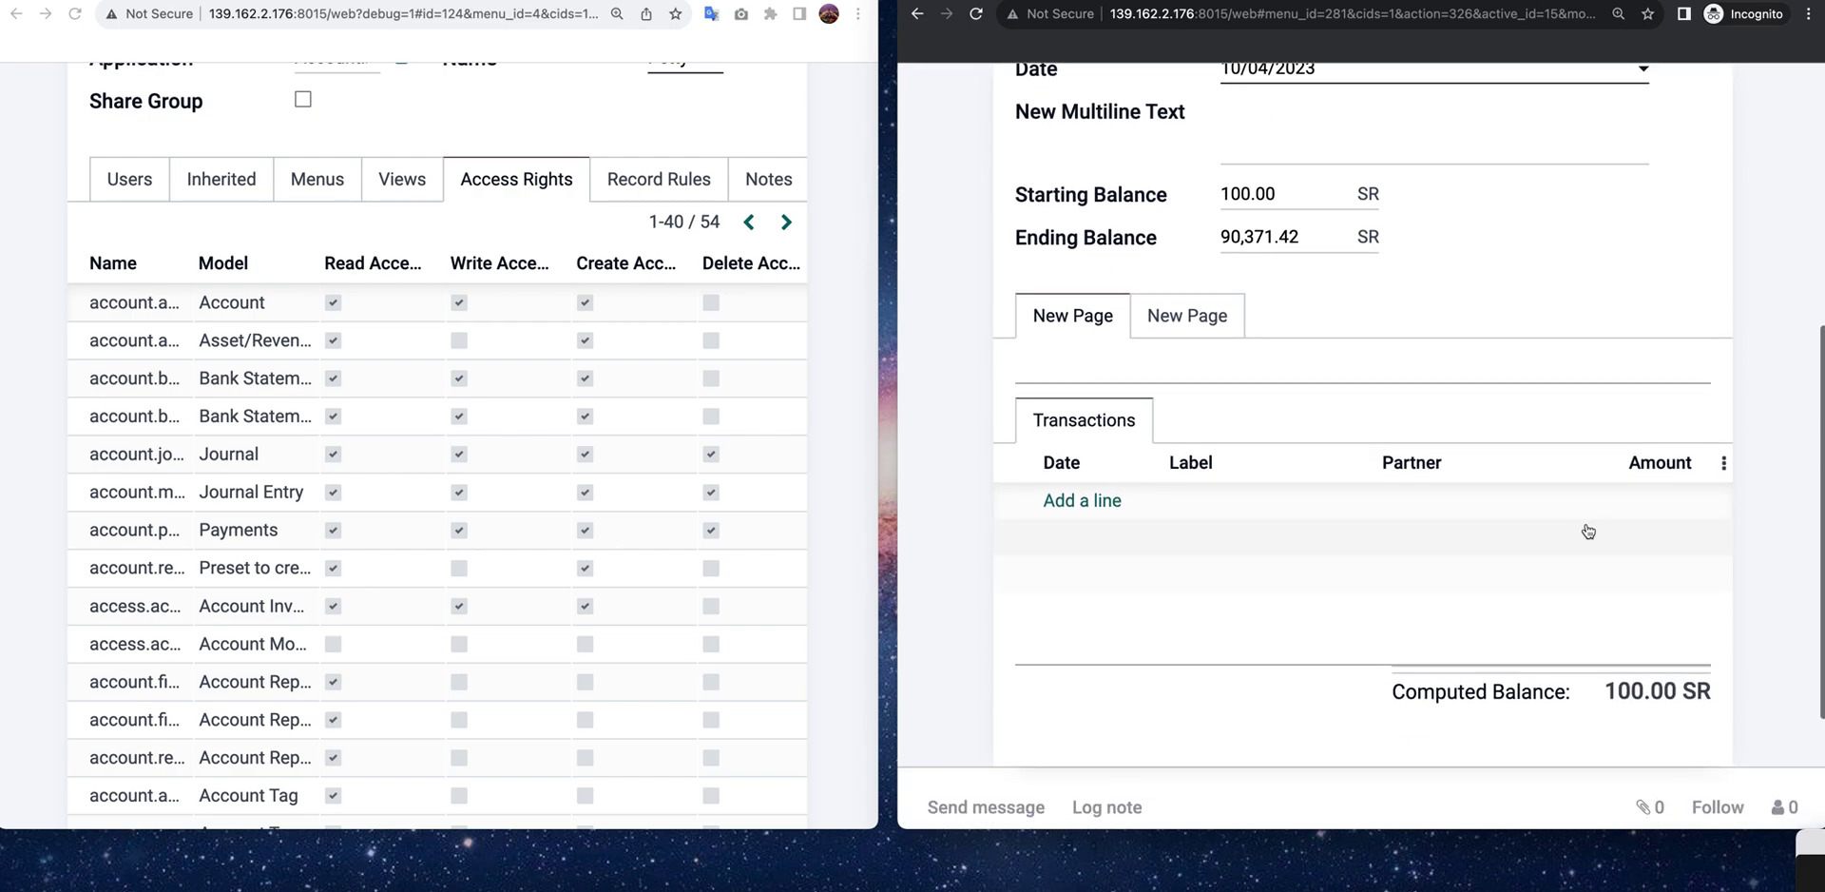
scroll(1586, 529, "up", 1)
scroll(1651, 655, "up", 1)
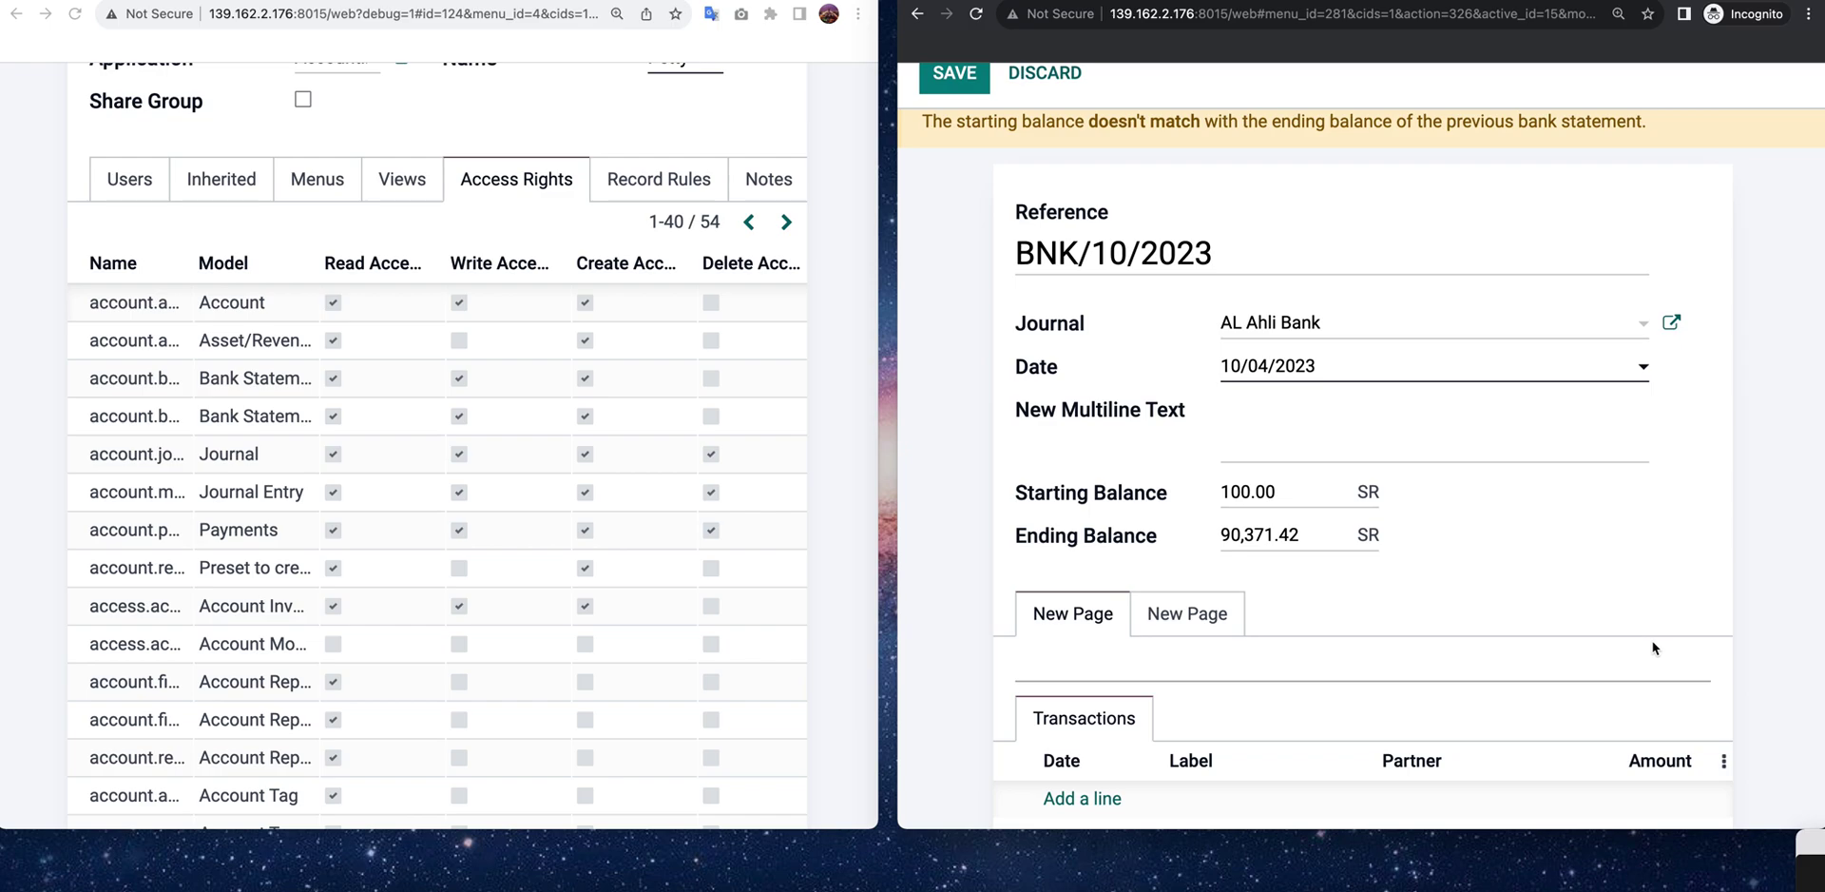
scroll(1709, 577, "down", 4)
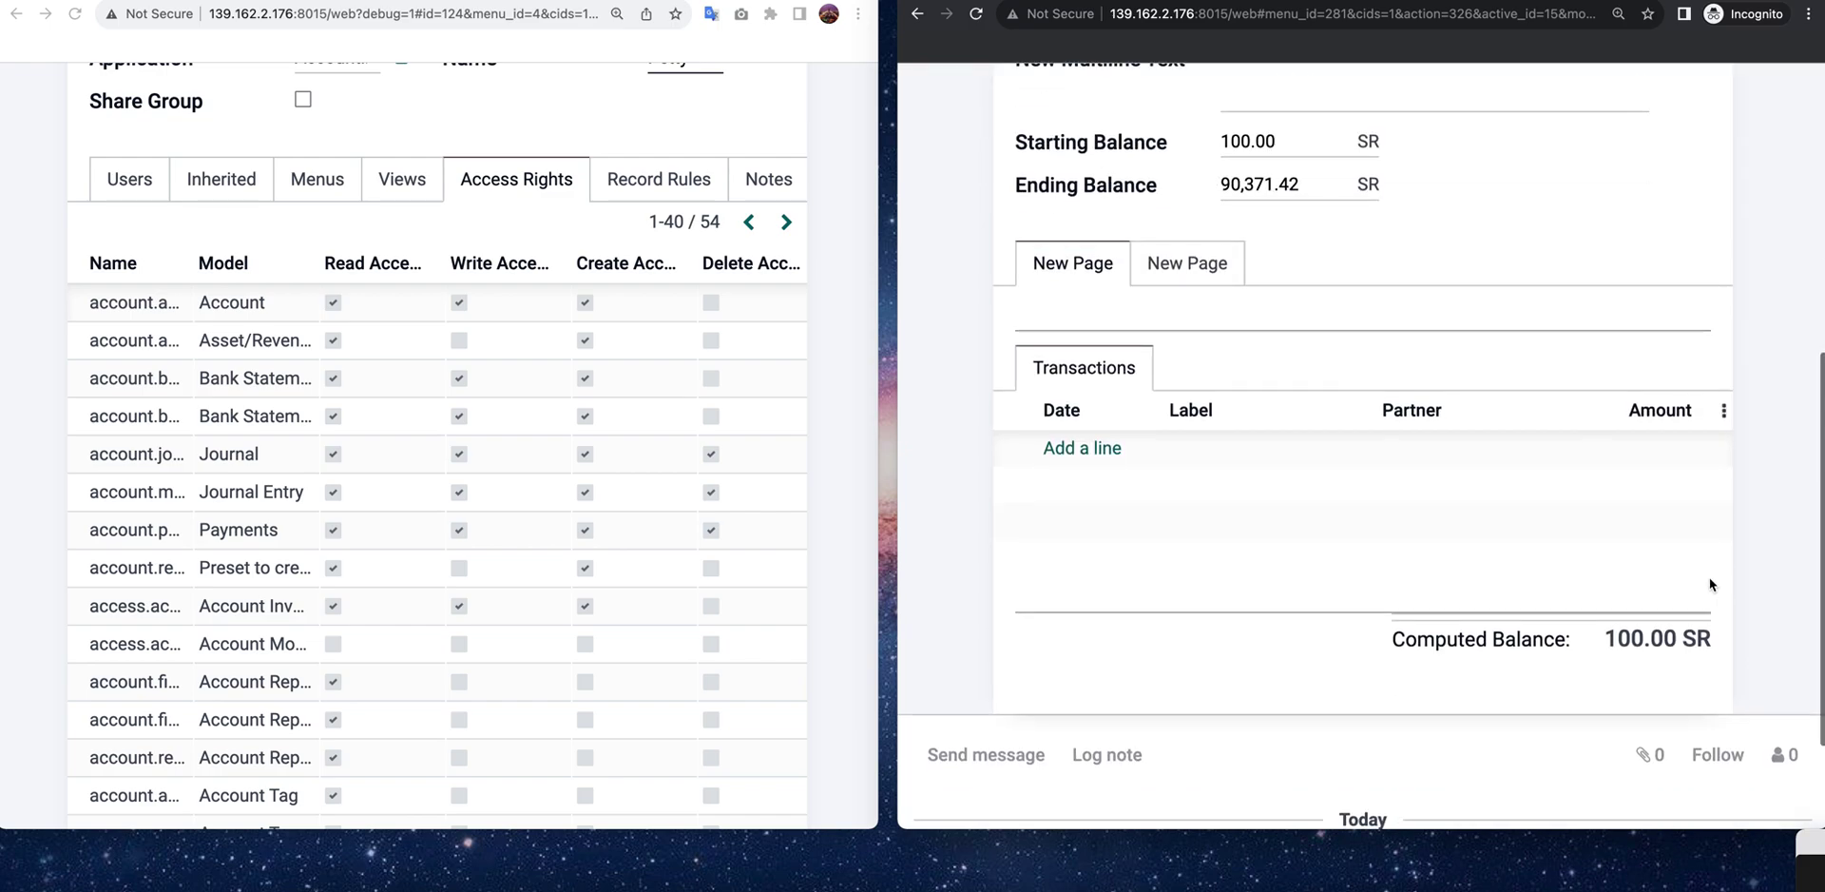
- Add a transaction to the bank statement with the label Bank Al Ahli and an amount of 90271.42
left_click(1085, 449)
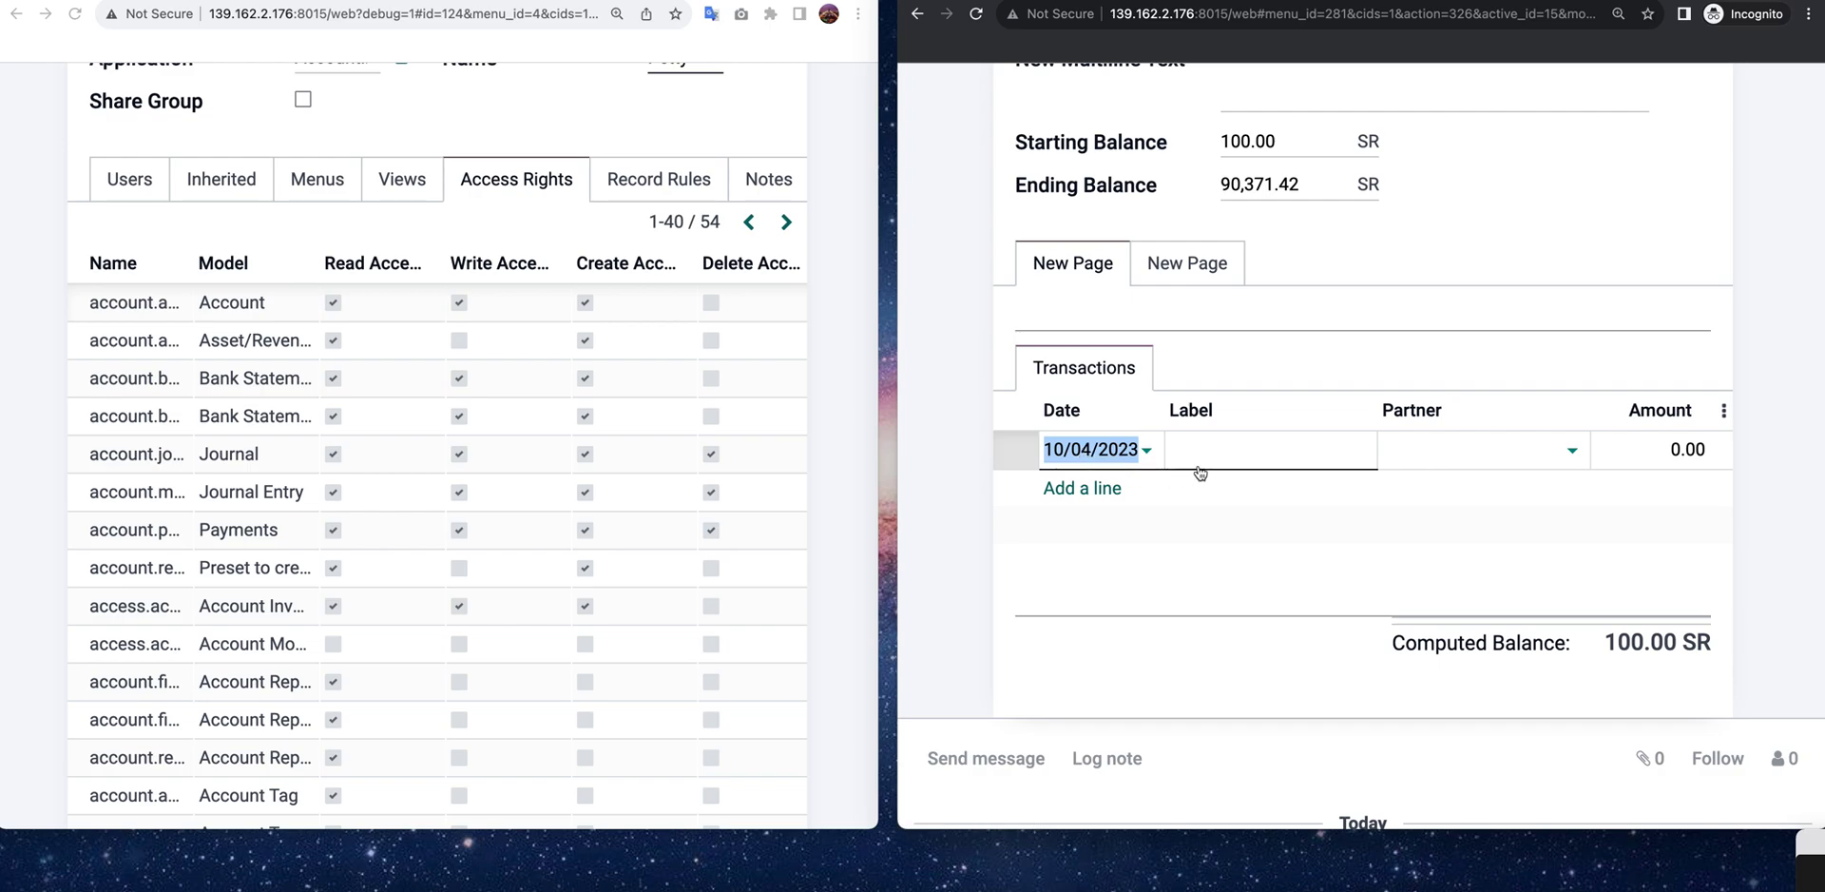
left_click(1641, 453)
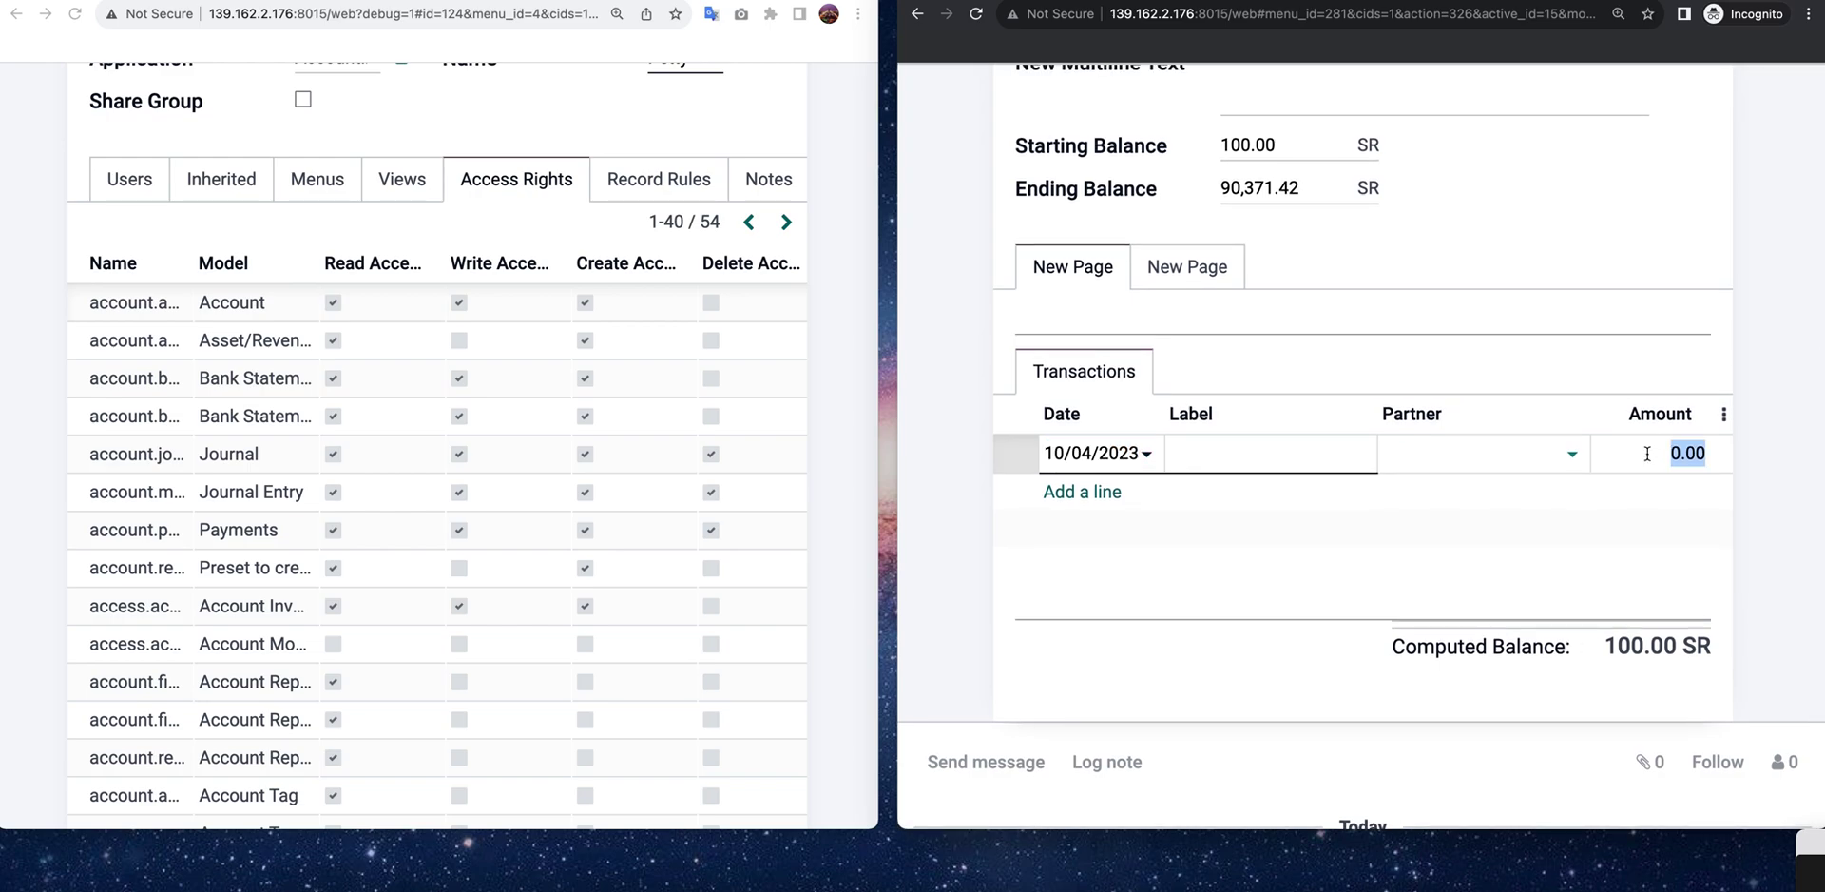
type("90271.42")
left_click(1695, 366)
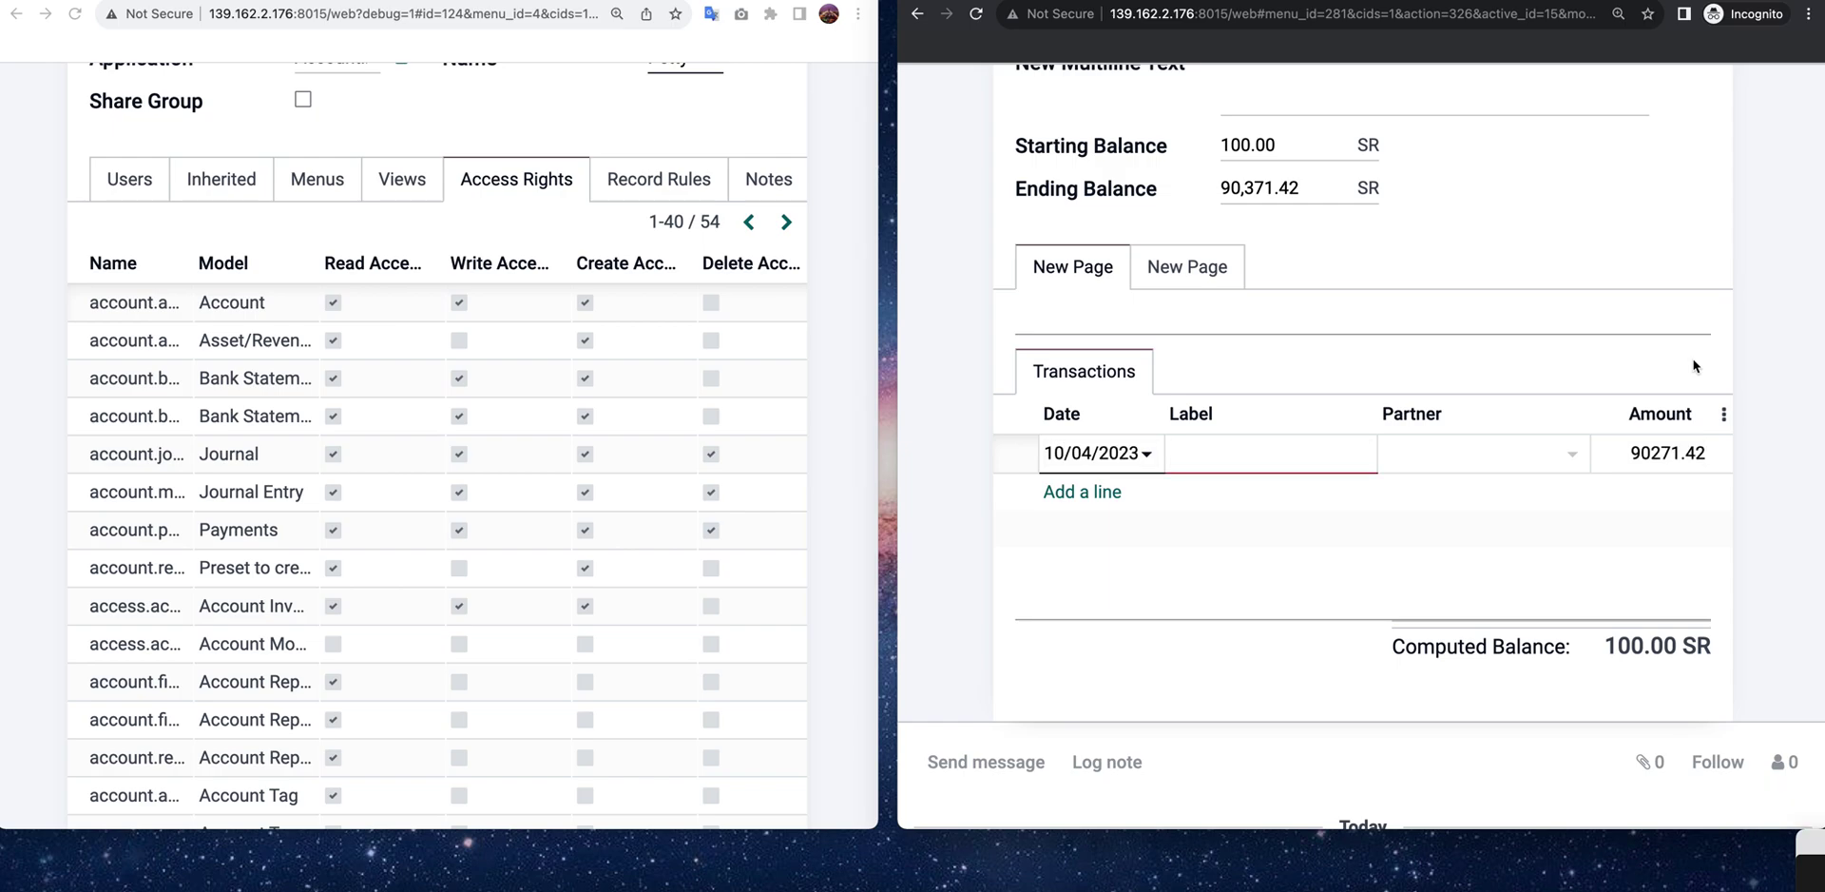
left_click(1260, 449)
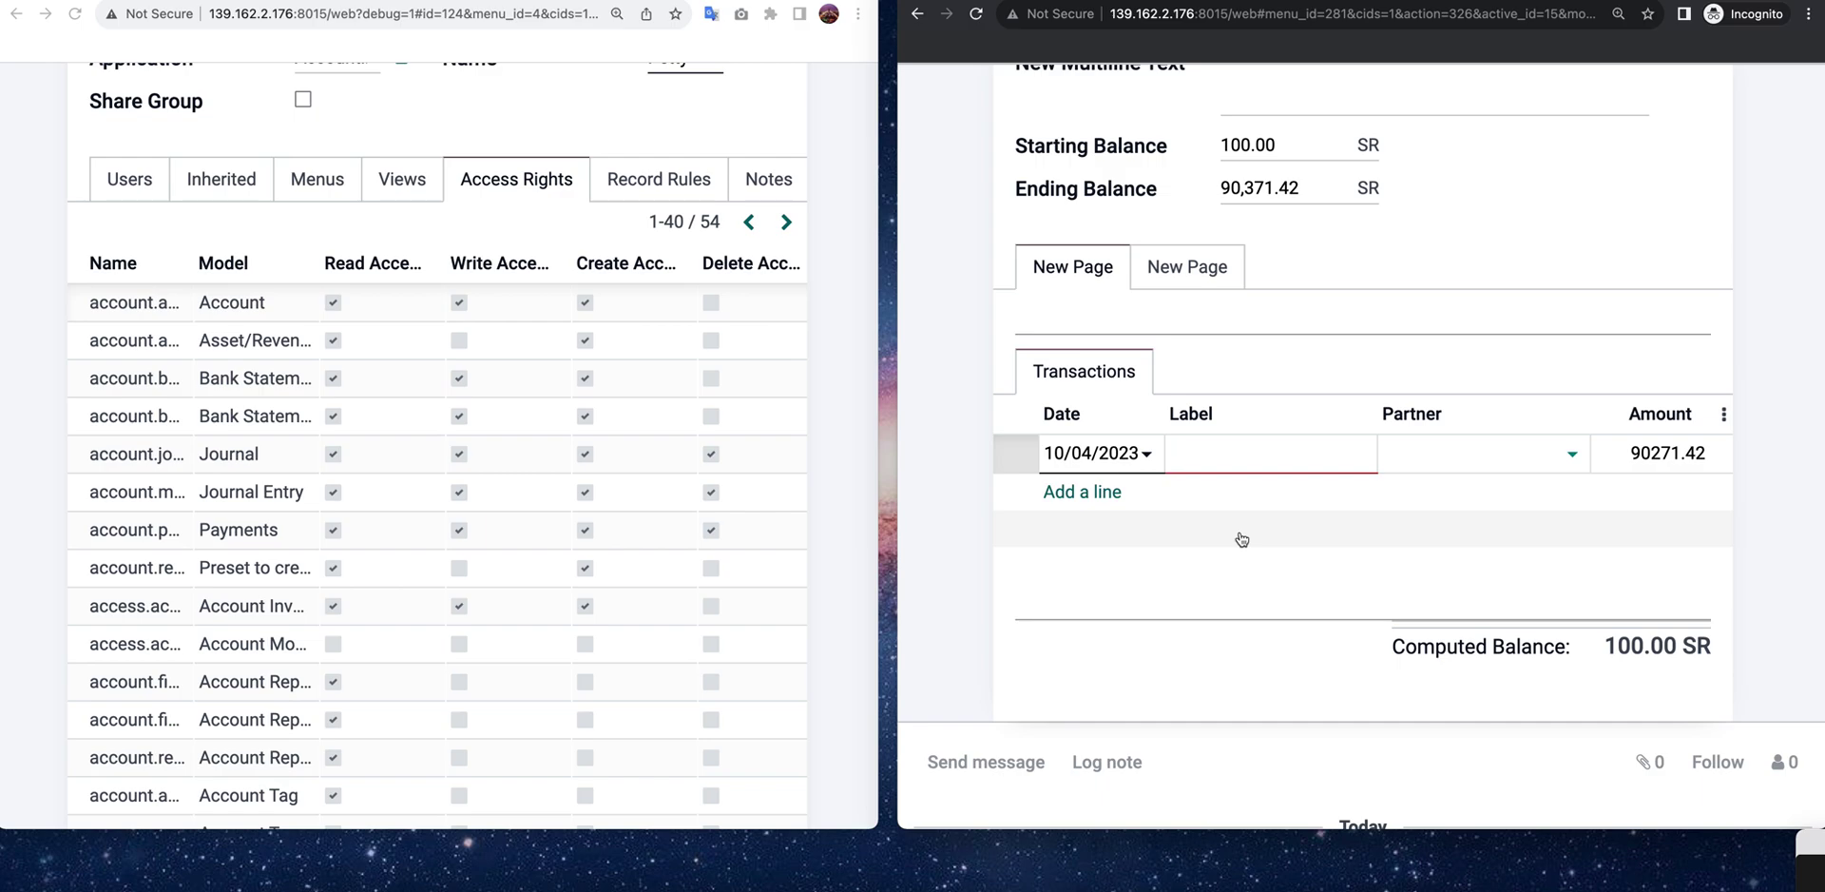
type("Bank Al Ahli")
left_click(1515, 471)
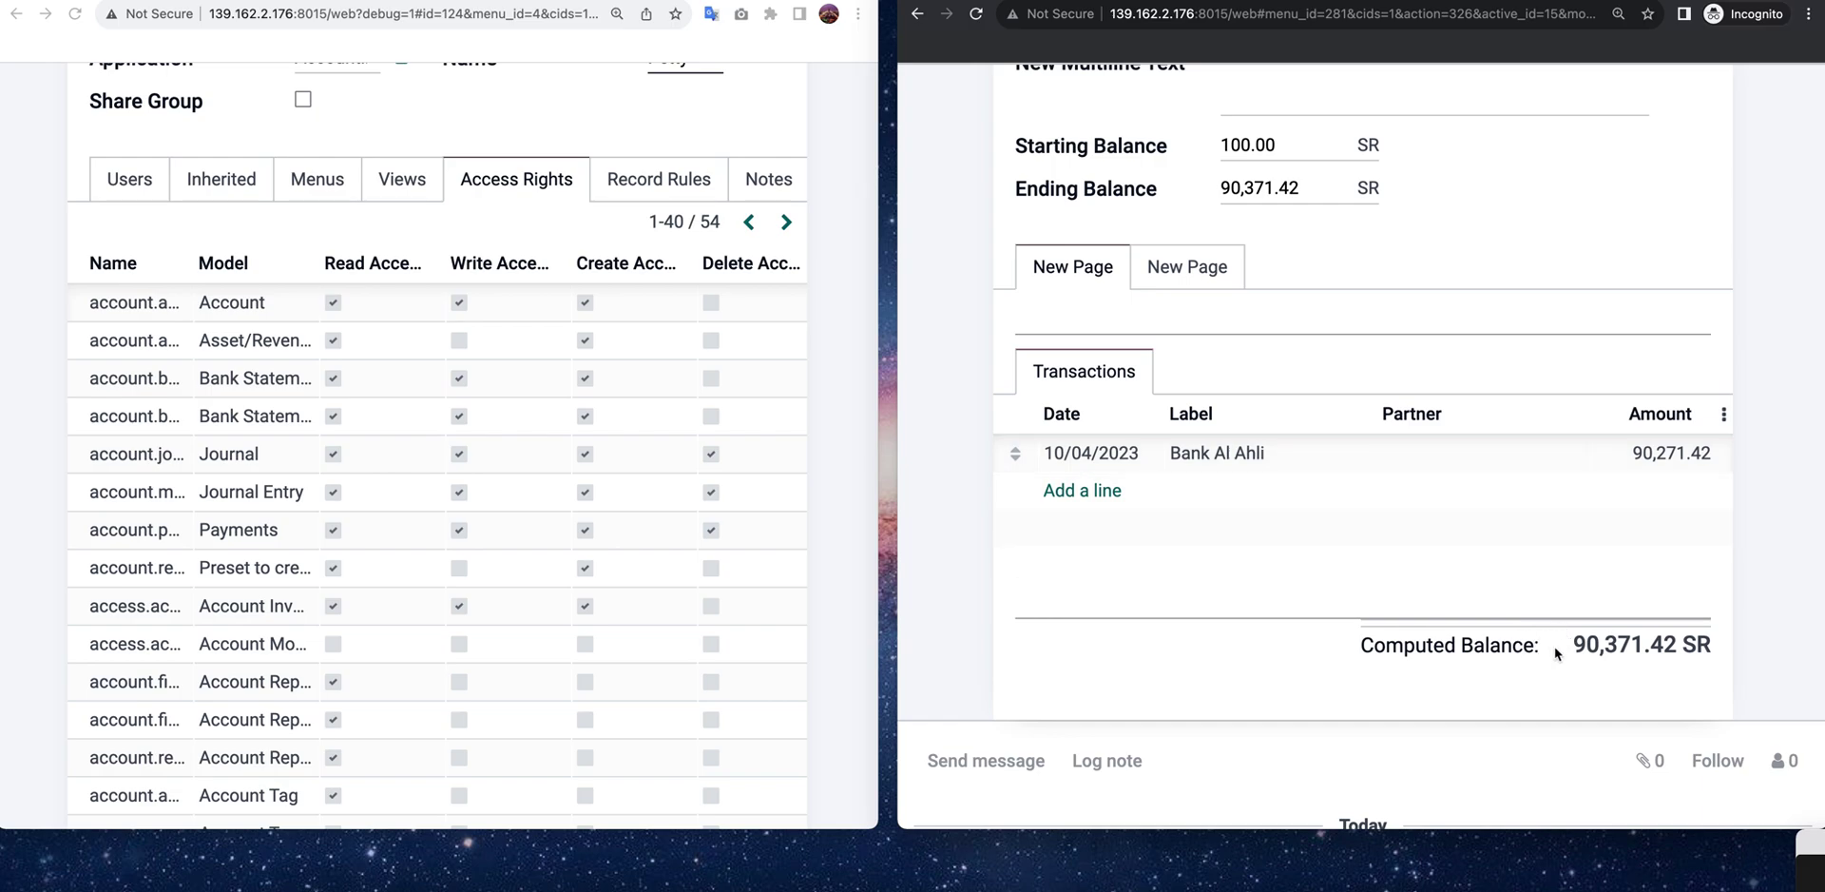
- Review the BNK/10/2023 statement's header fields and balances together with its transaction line
scroll(1333, 506, "up", 1)
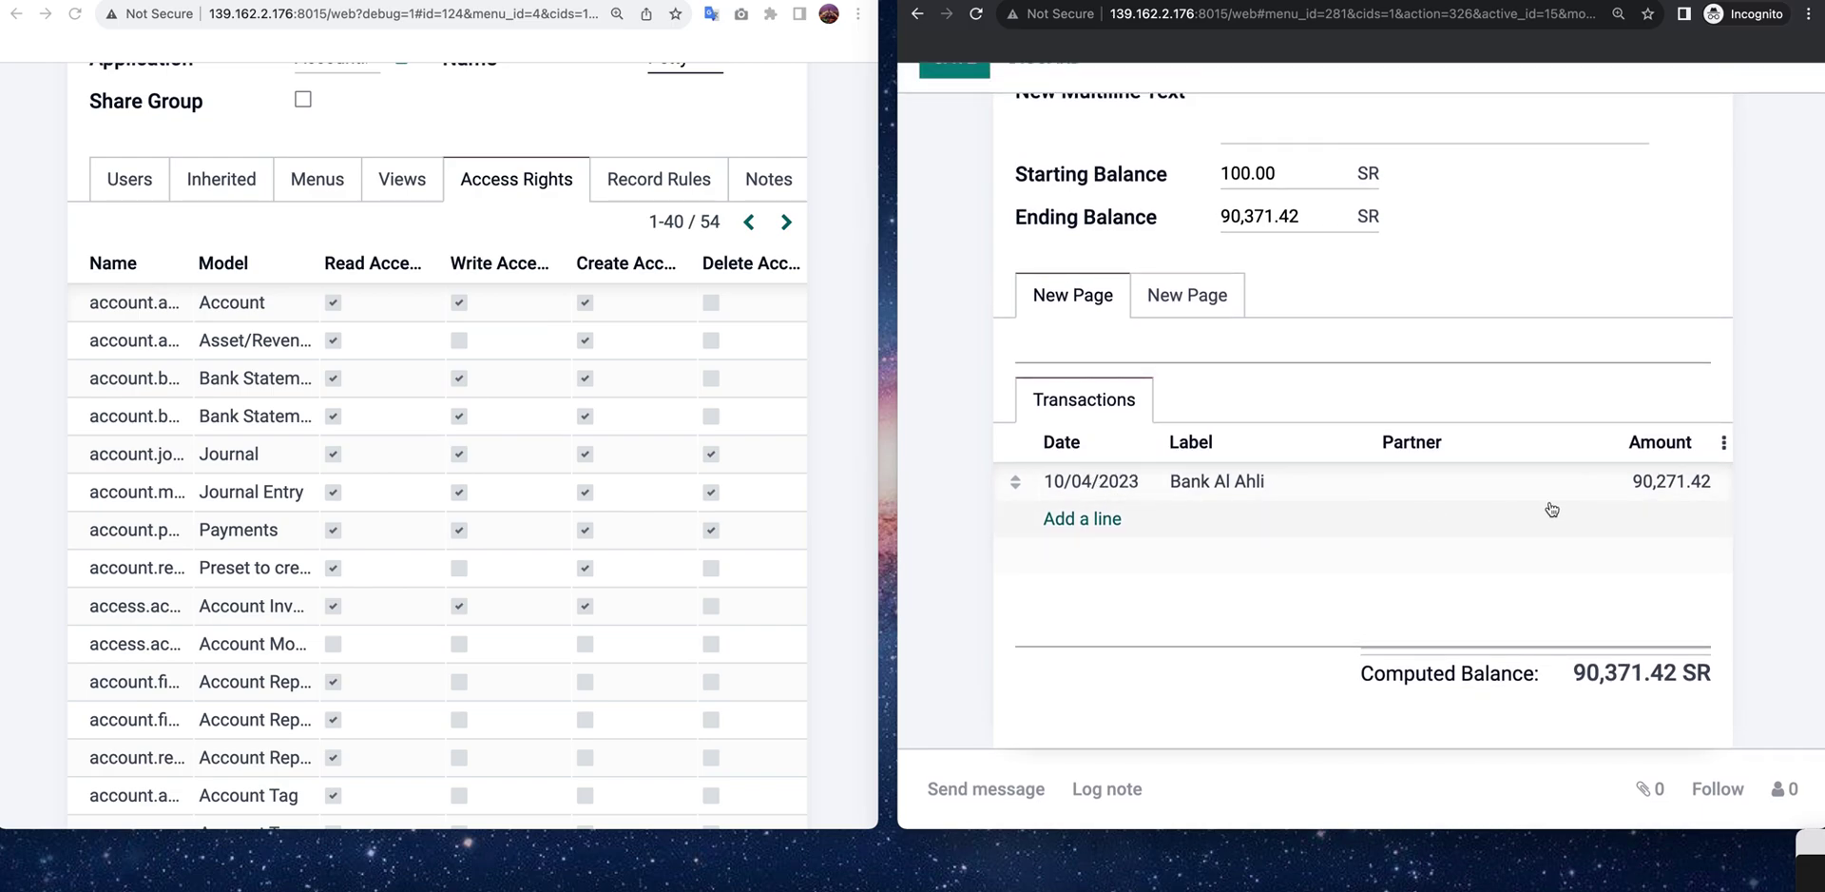
scroll(1550, 504, "up", 5)
scroll(1549, 500, "up", 4)
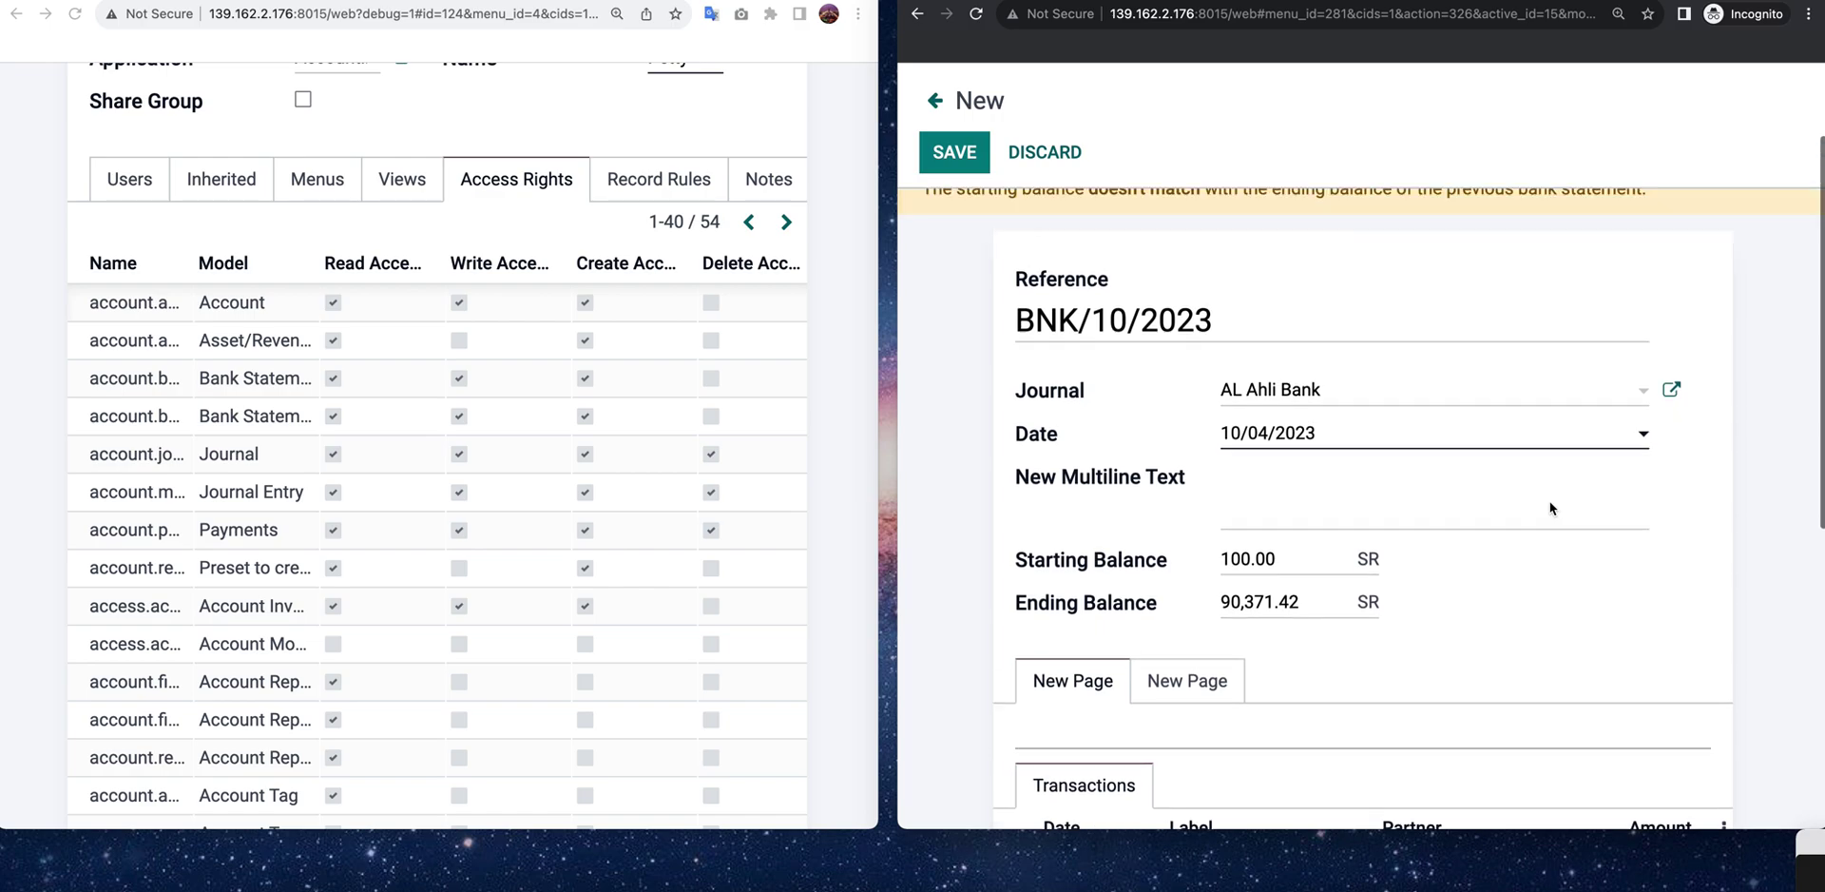
scroll(1550, 500, "down", 1)
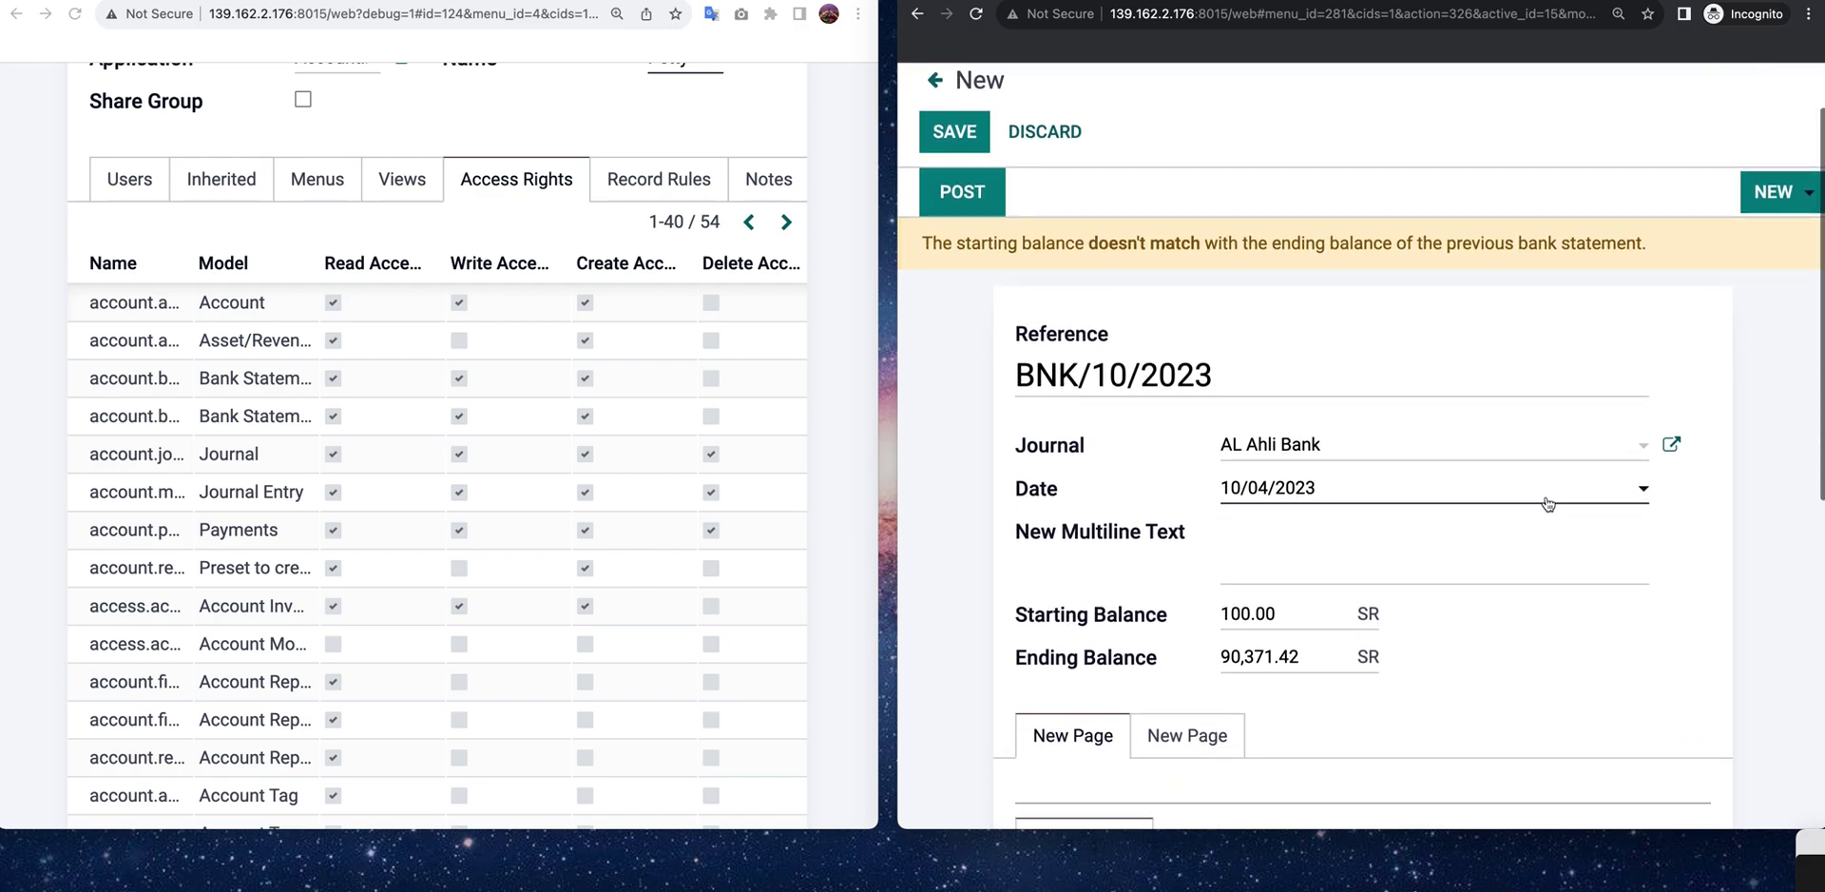
scroll(1310, 325, "down", 3)
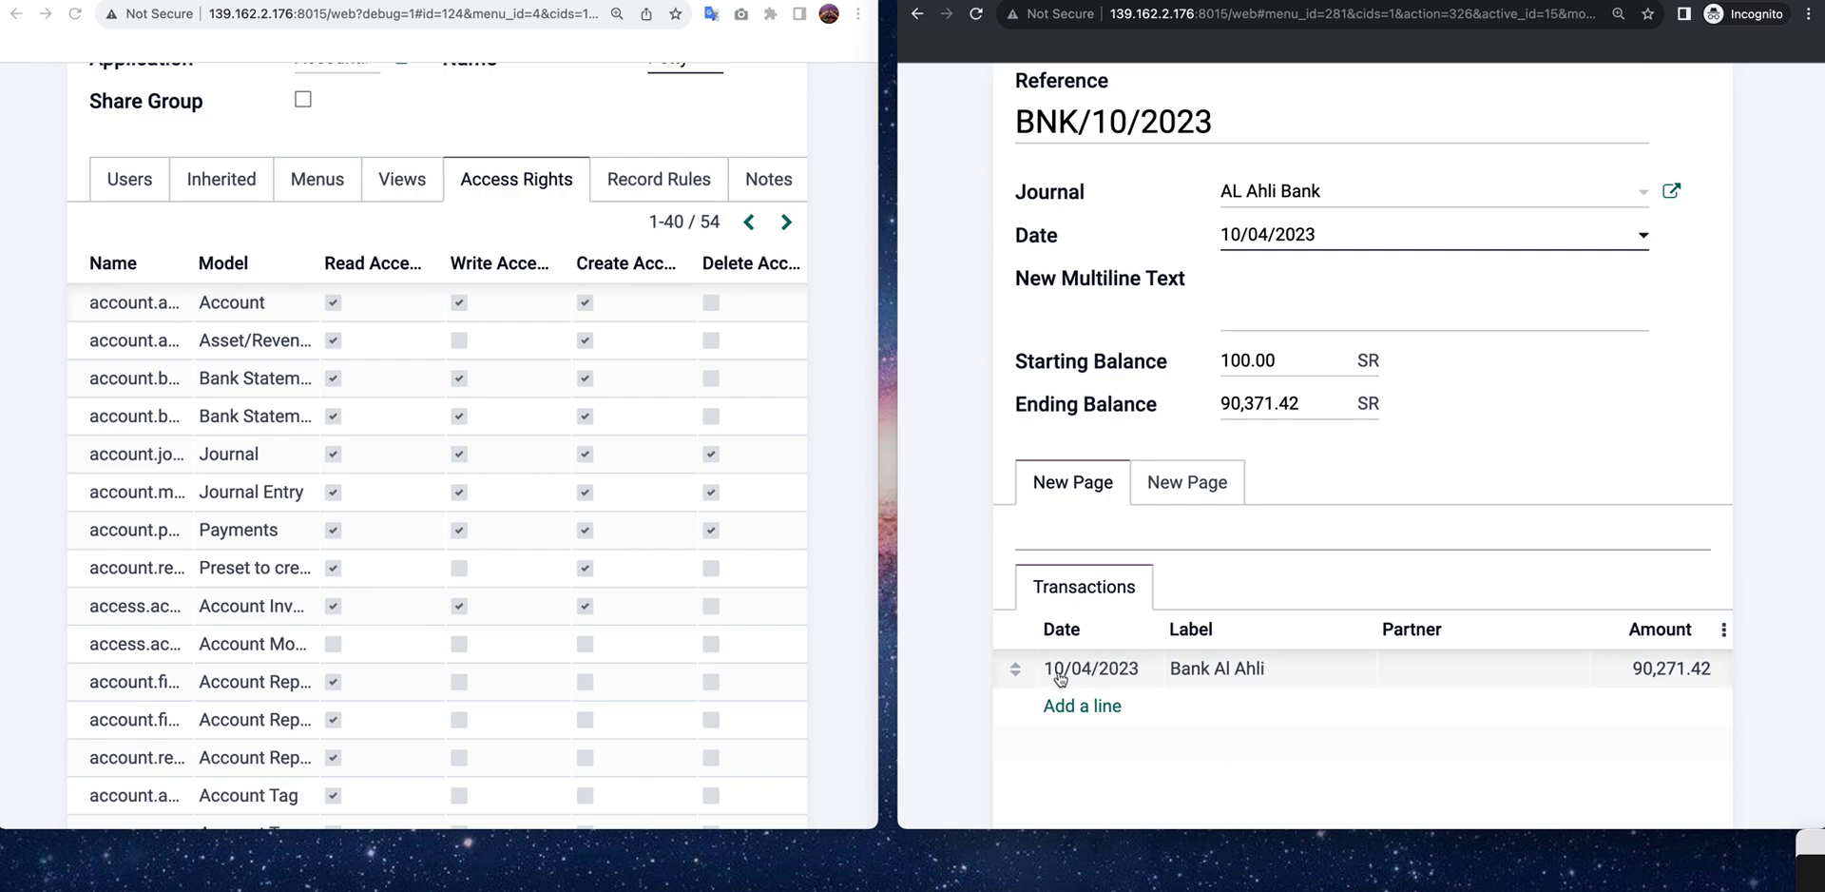
scroll(1662, 757, "up", 1)
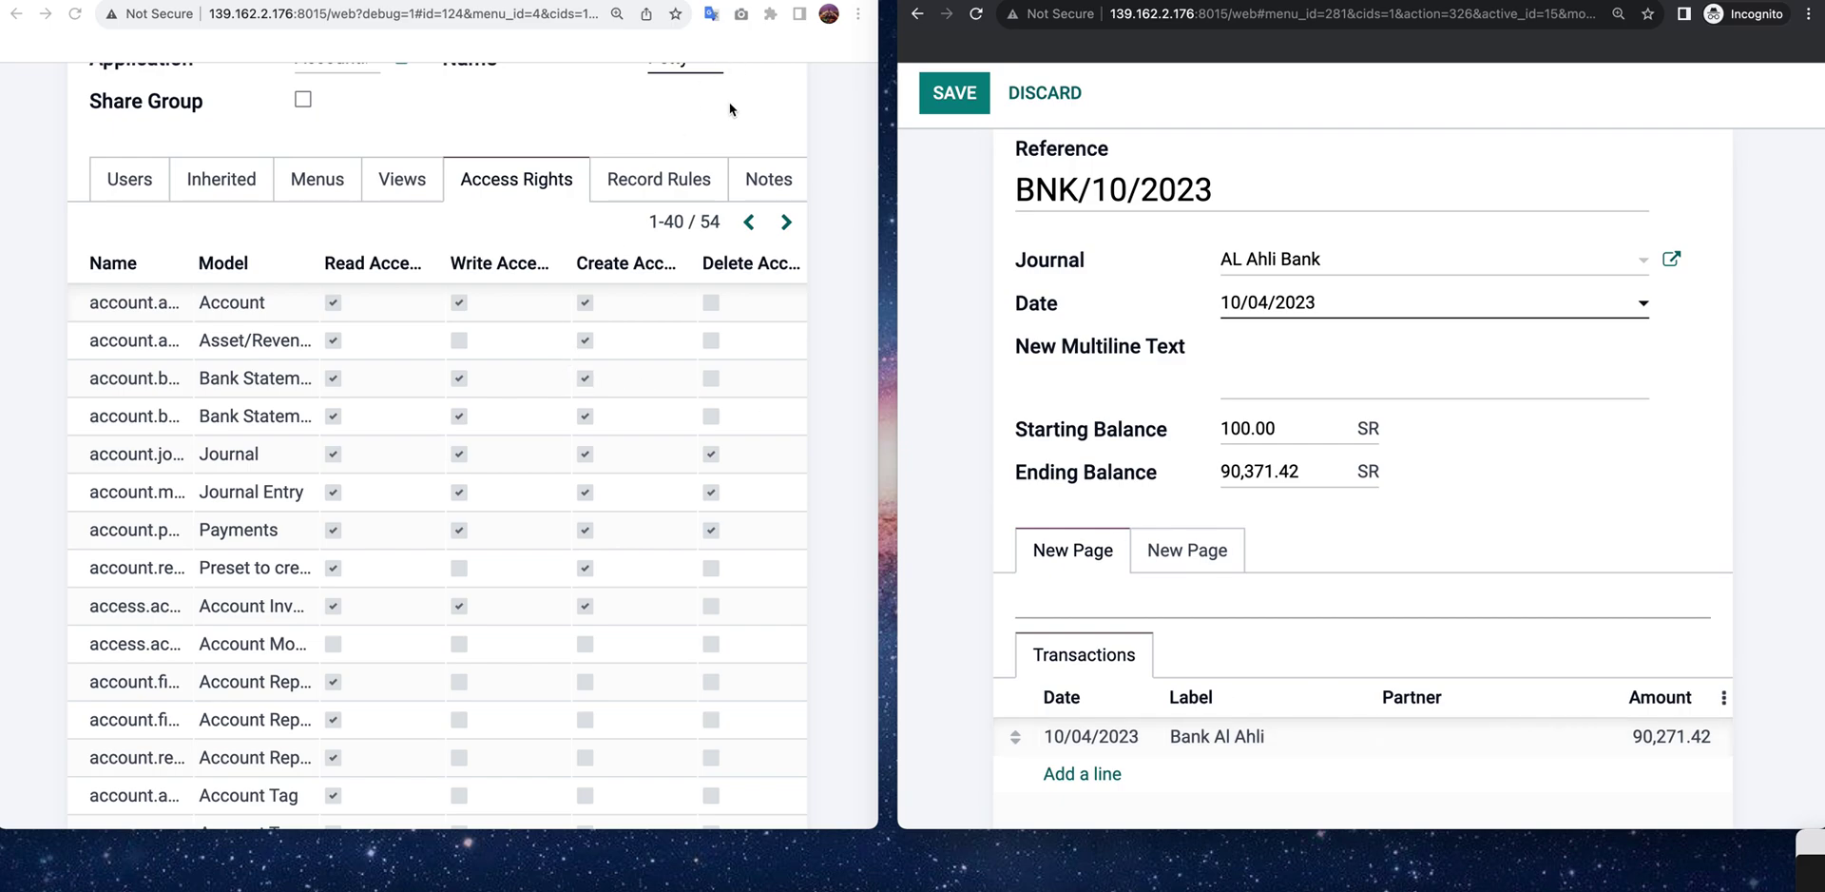
- Look over the access rights of the Petty Cash reporting group and leave its edit mode without saving
left_click(517, 186)
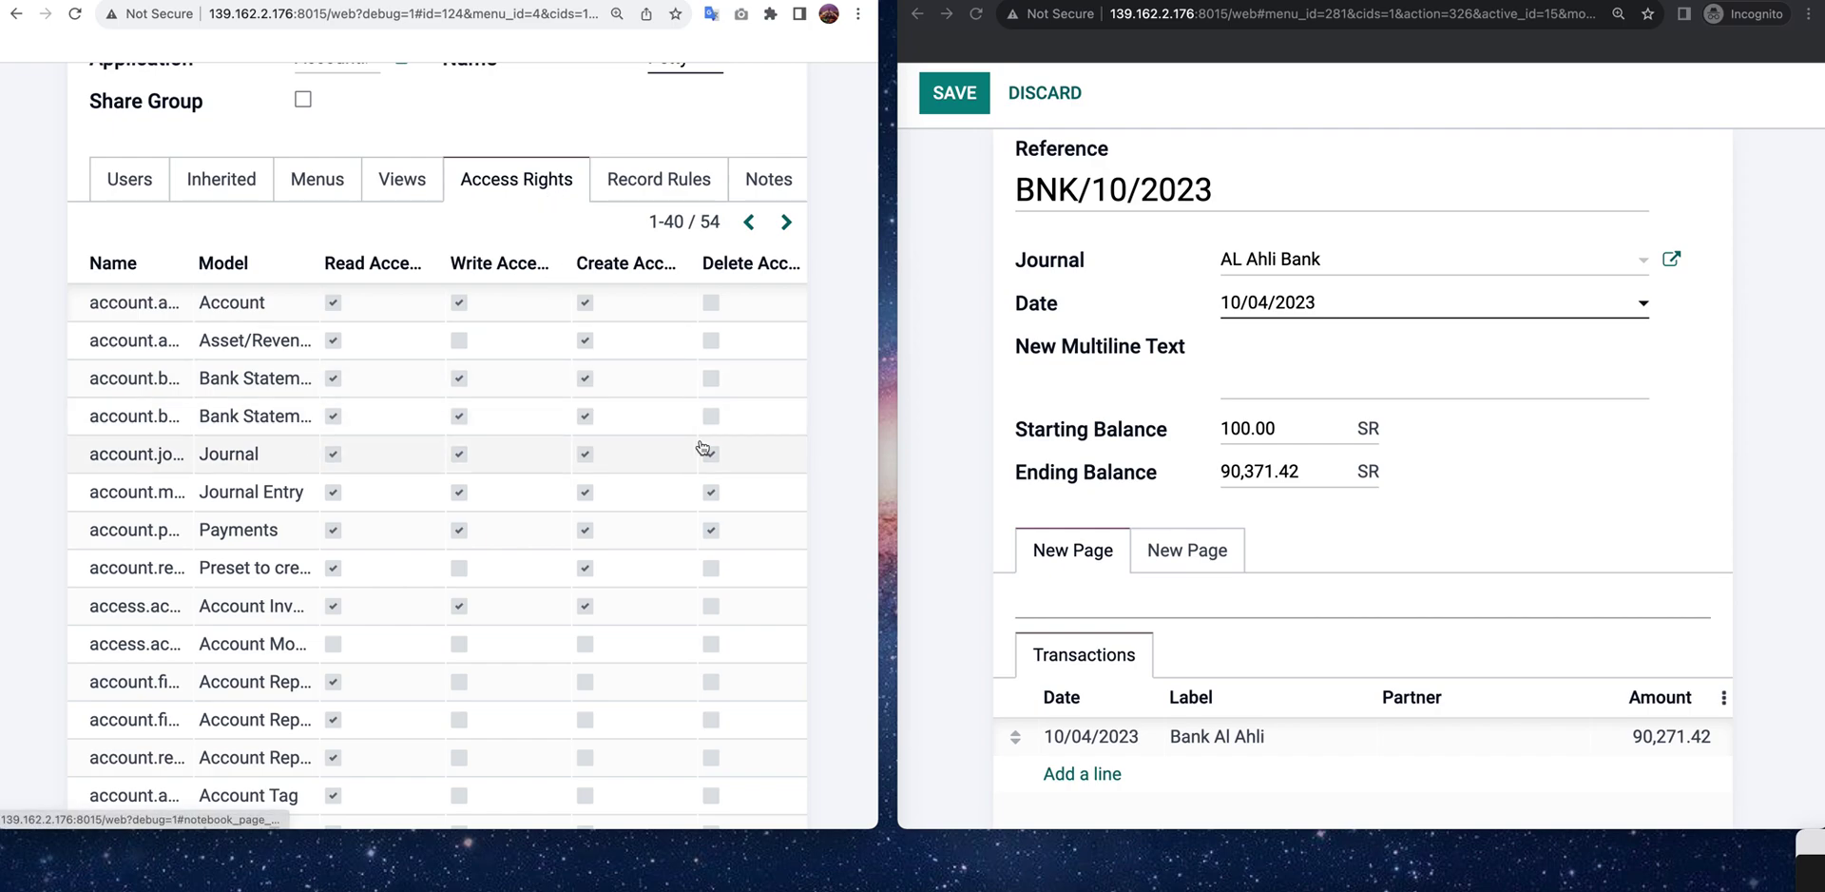
scroll(703, 447, "up", 3)
scroll(706, 448, "down", 12)
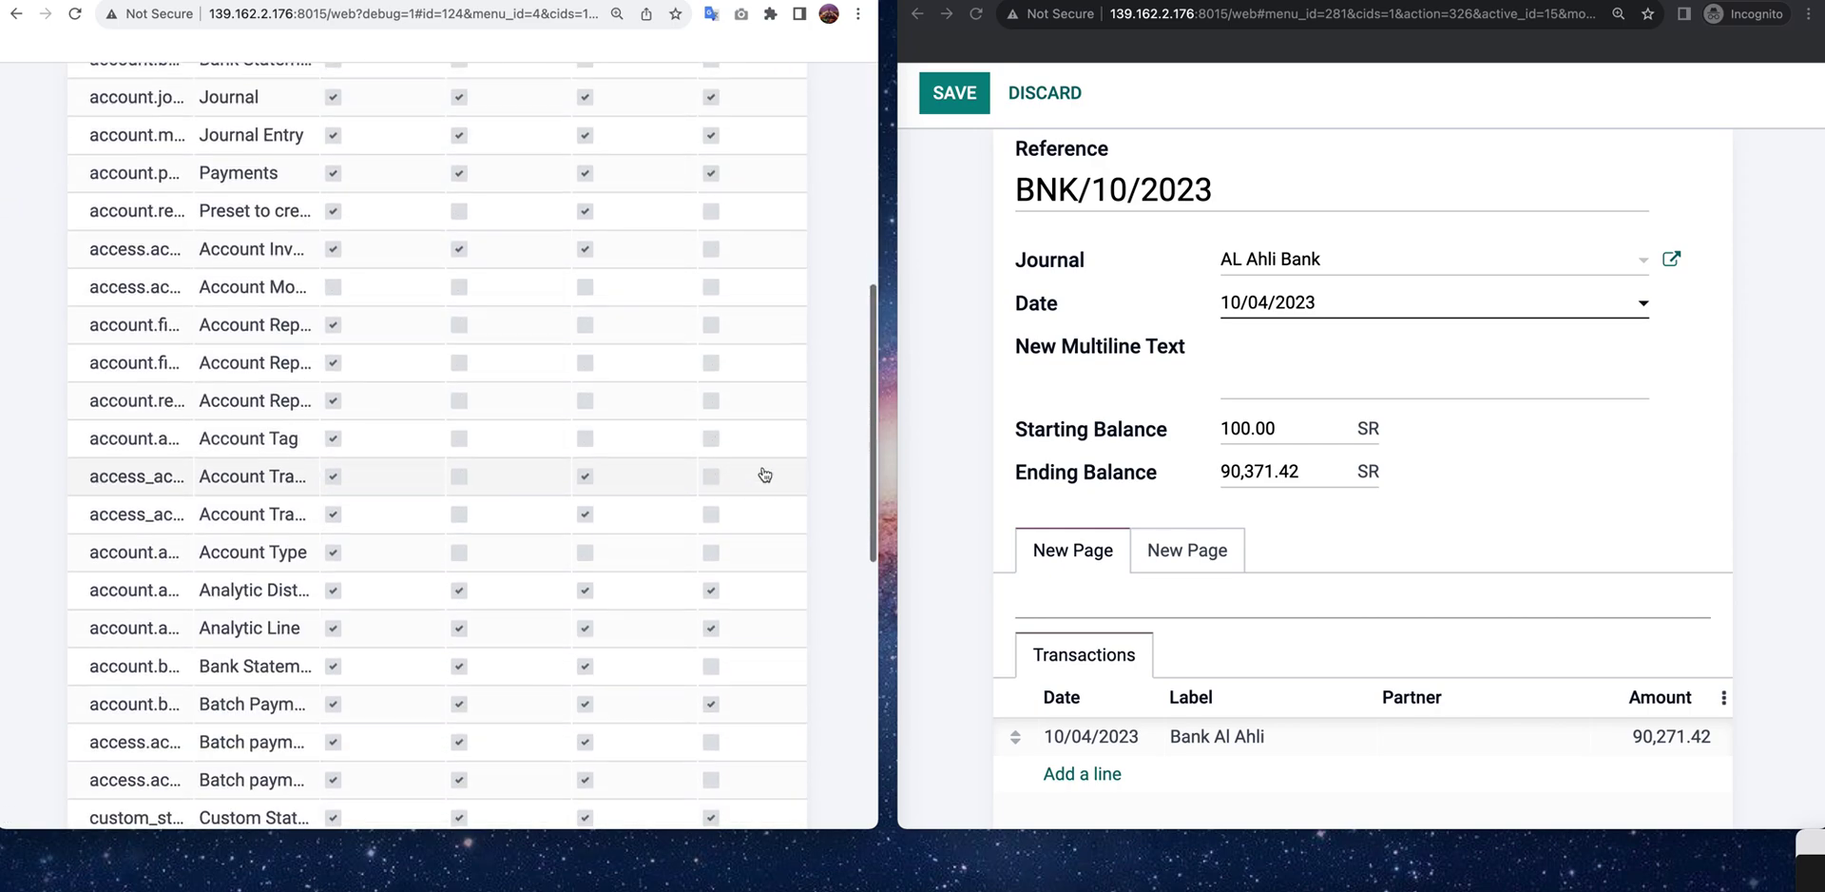
scroll(762, 475, "up", 7)
scroll(761, 475, "up", 7)
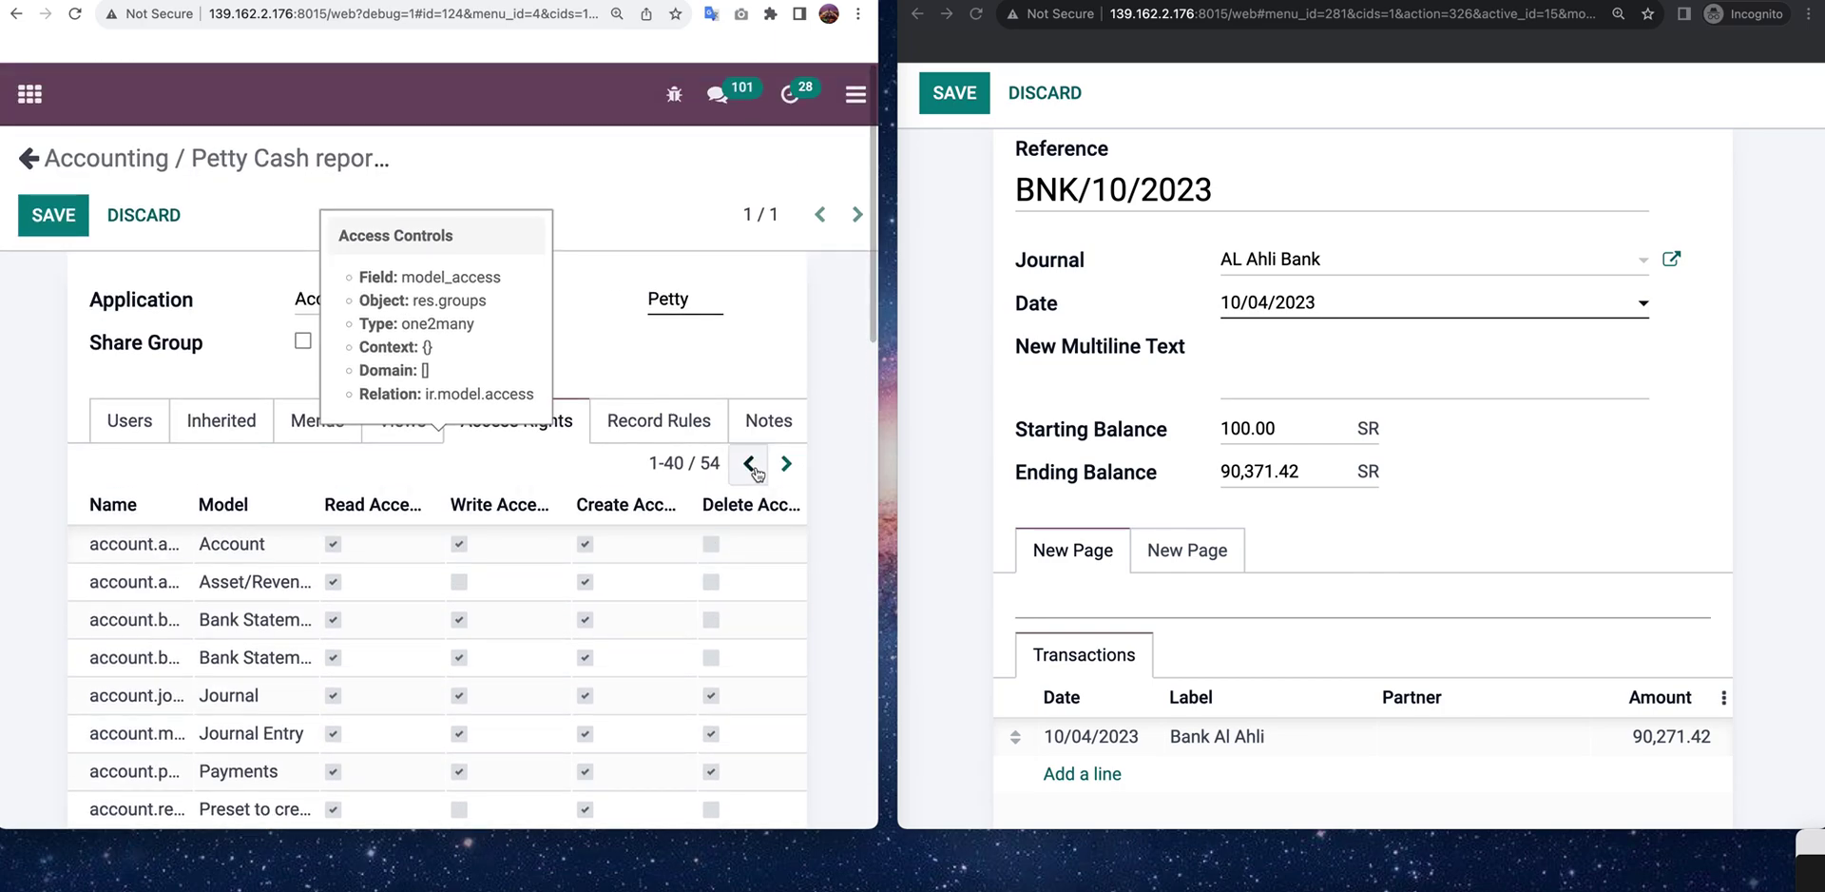
left_click(115, 217)
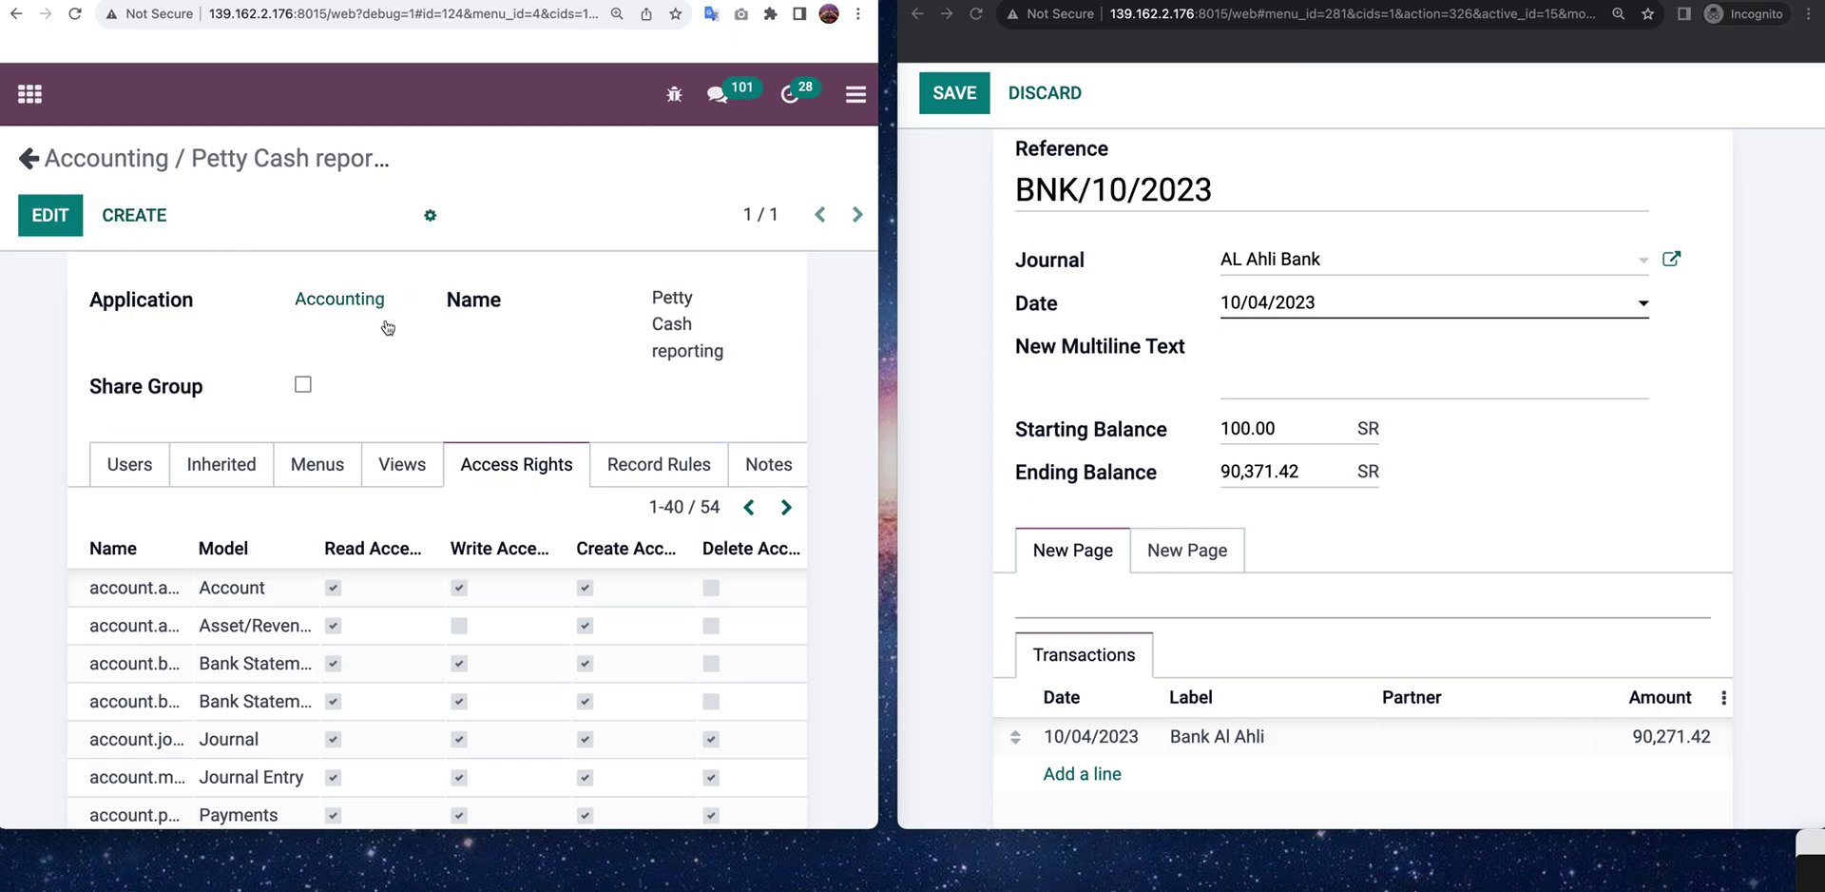
- Widen the Petty Cash reporting group's window so all columns of its access rights table fit
scroll(530, 409, "down", 2)
scroll(767, 558, "down", 5)
scroll(798, 378, "up", 1)
scroll(811, 238, "up", 6)
left_click_drag(877, 252, 1229, 257)
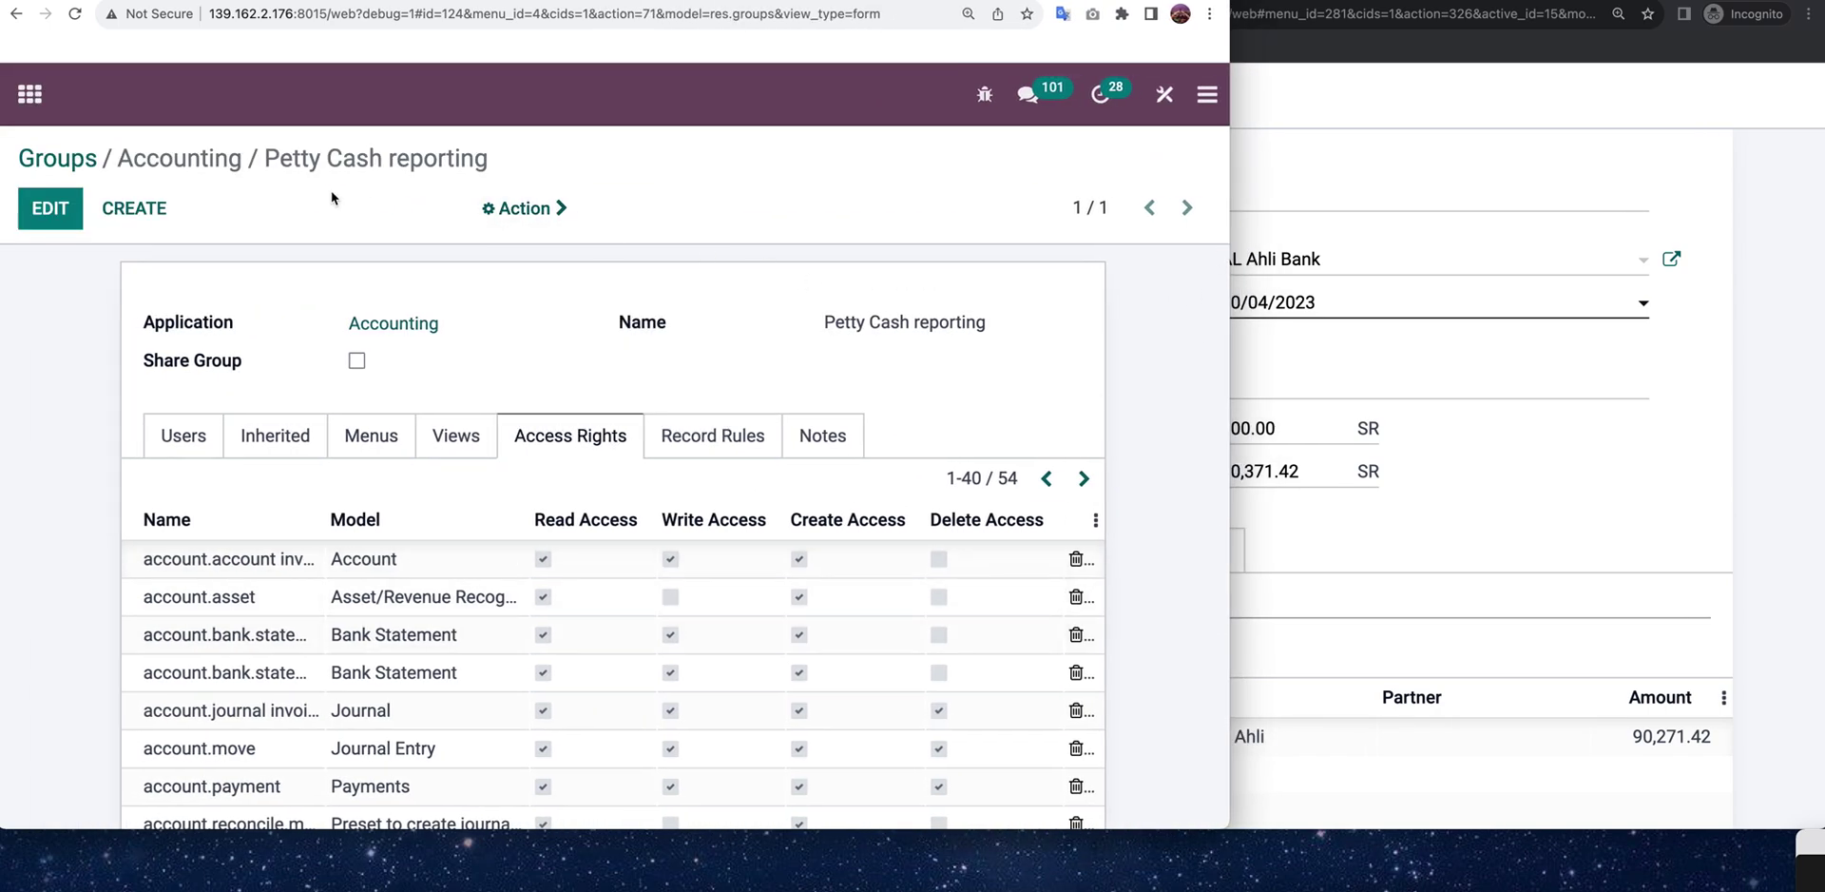
scroll(1021, 589, "down", 2)
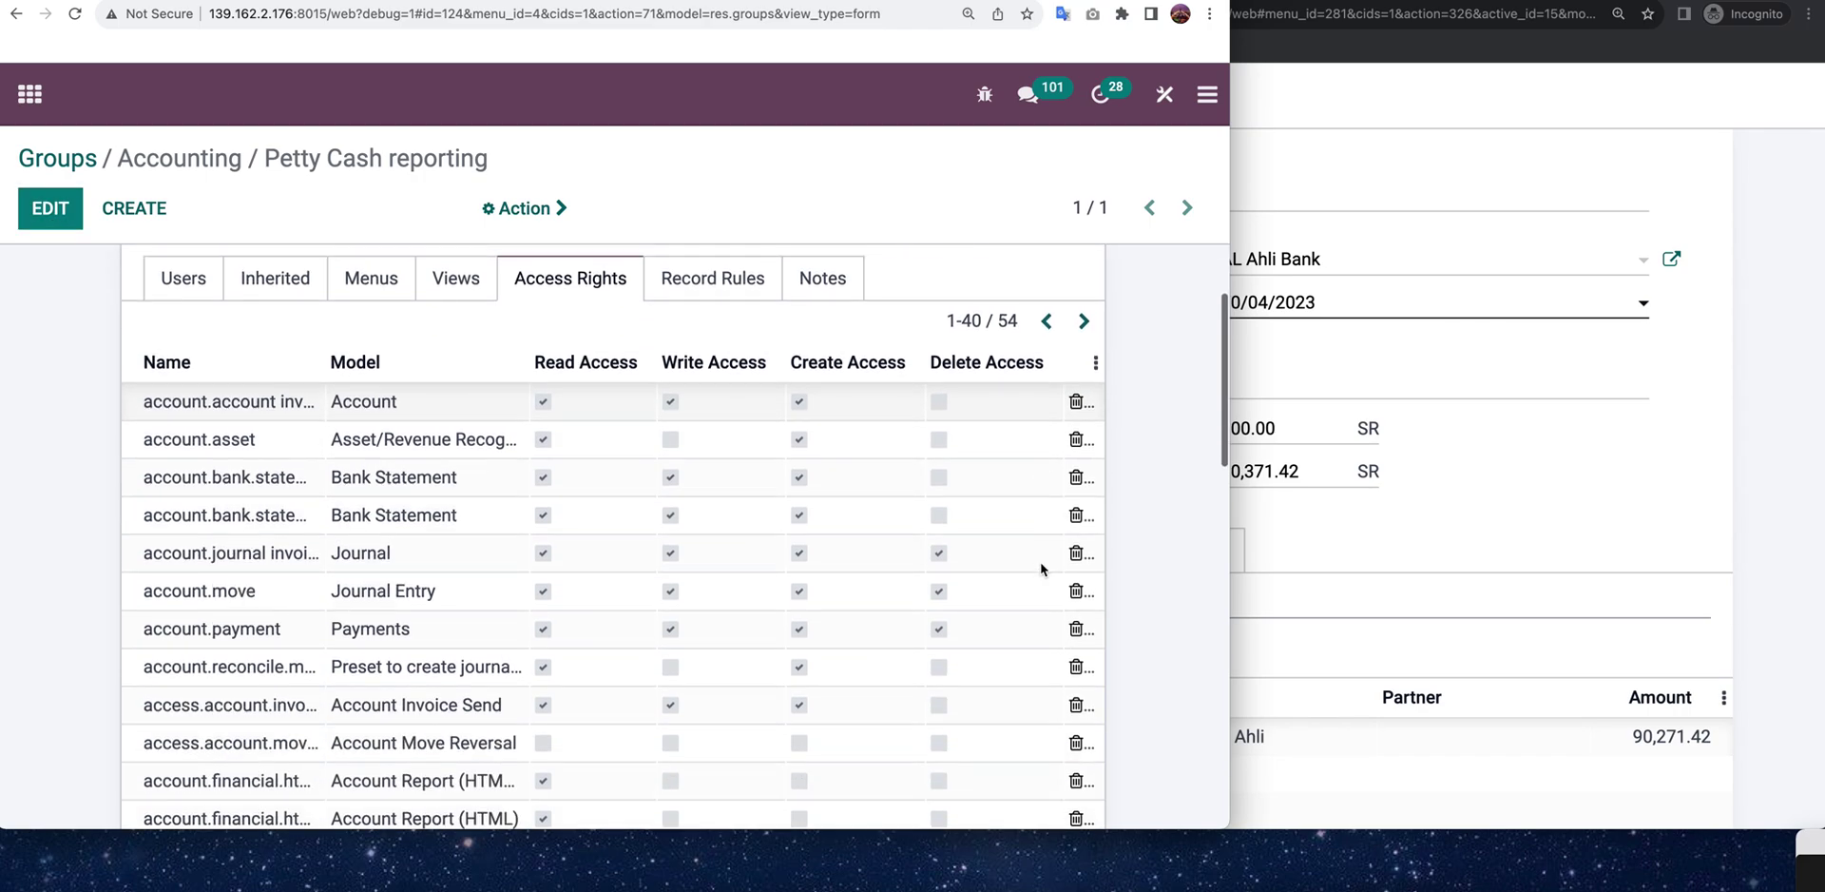
scroll(1041, 569, "up", 2)
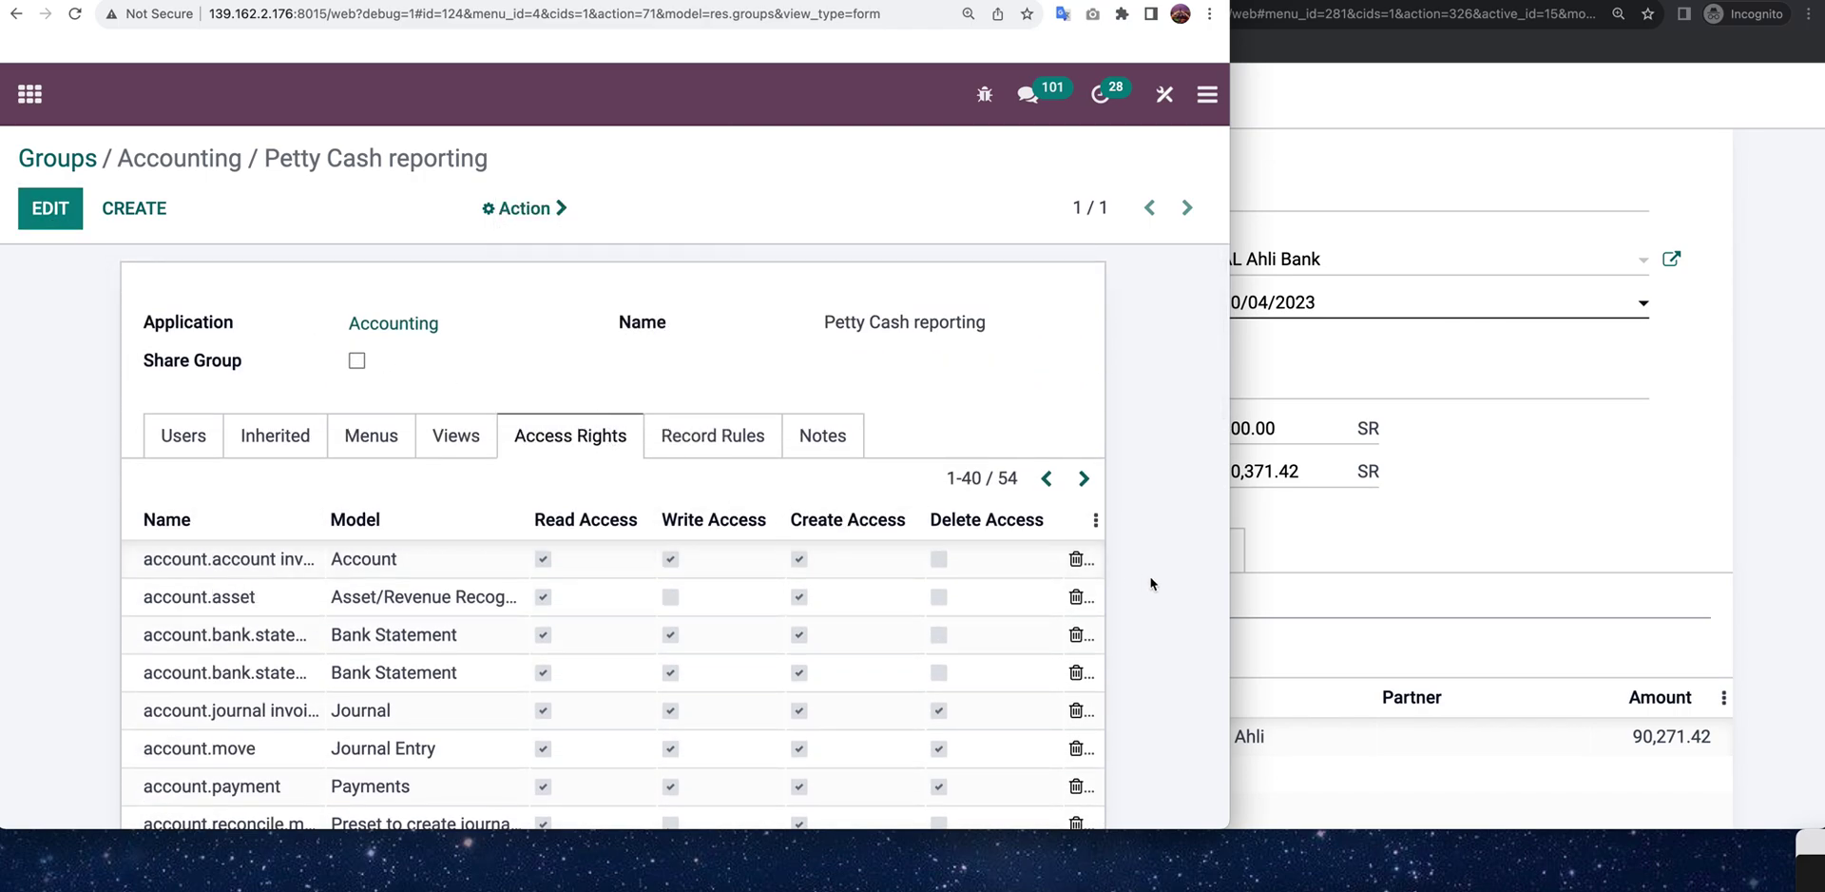
- Put the Petty Cash reporting group into edit mode and delete its Account Report Footnote access right
left_click(52, 214)
scroll(1026, 532, "down", 5)
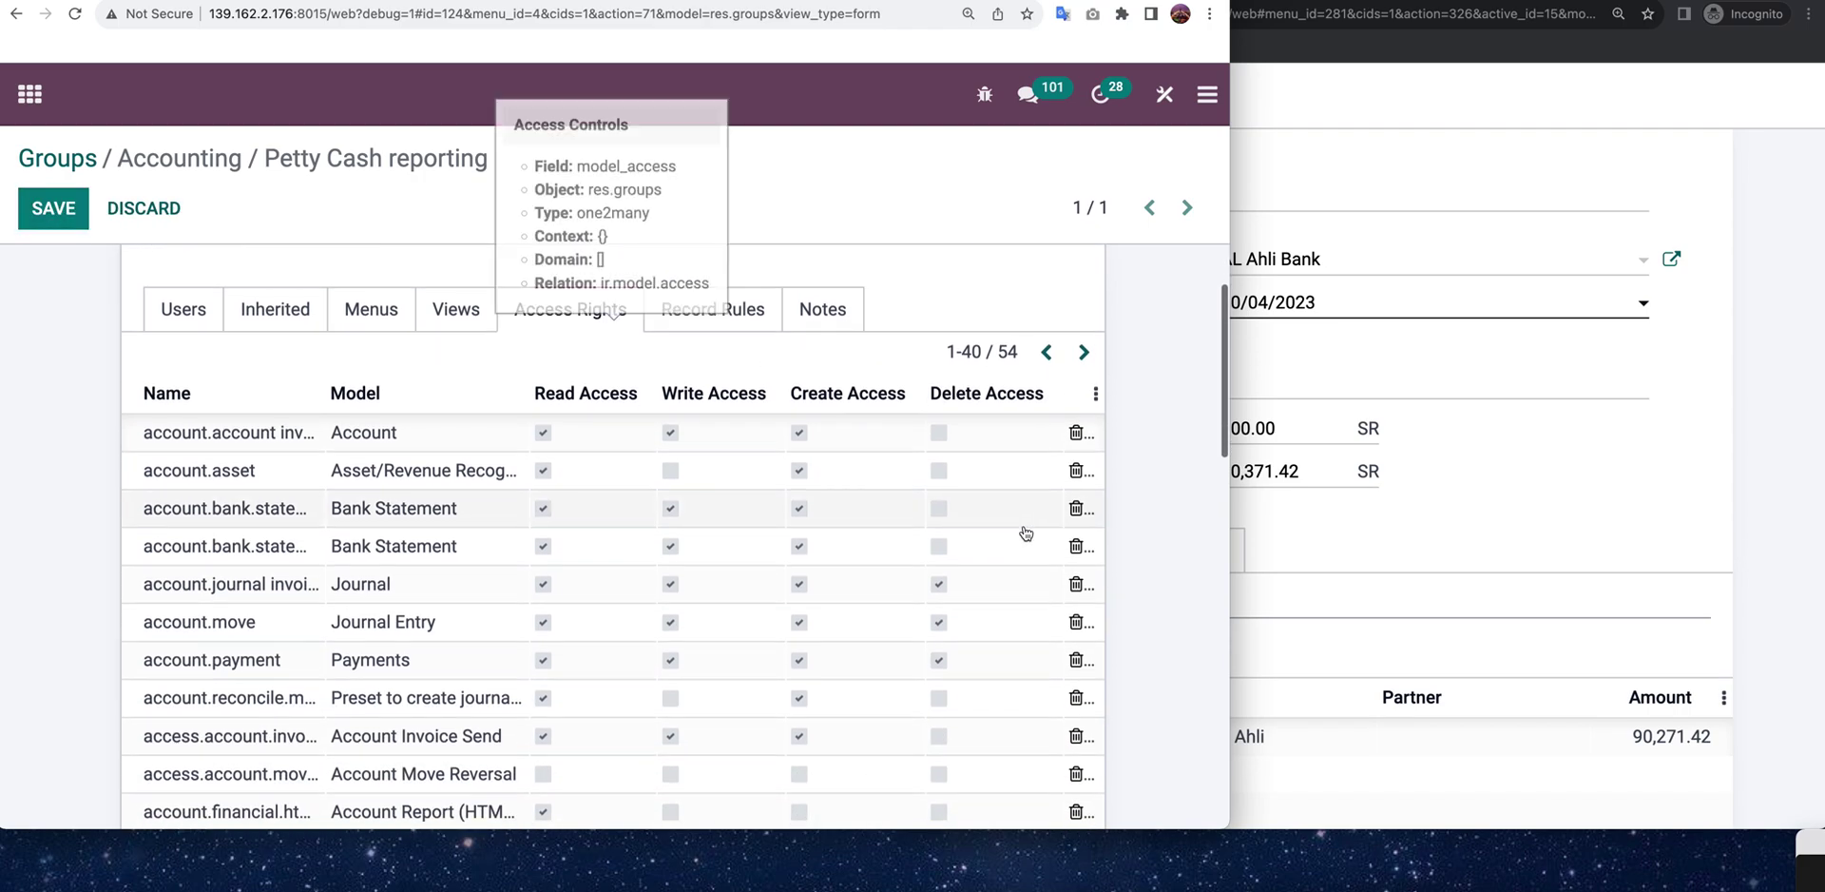
scroll(1026, 532, "up", 1)
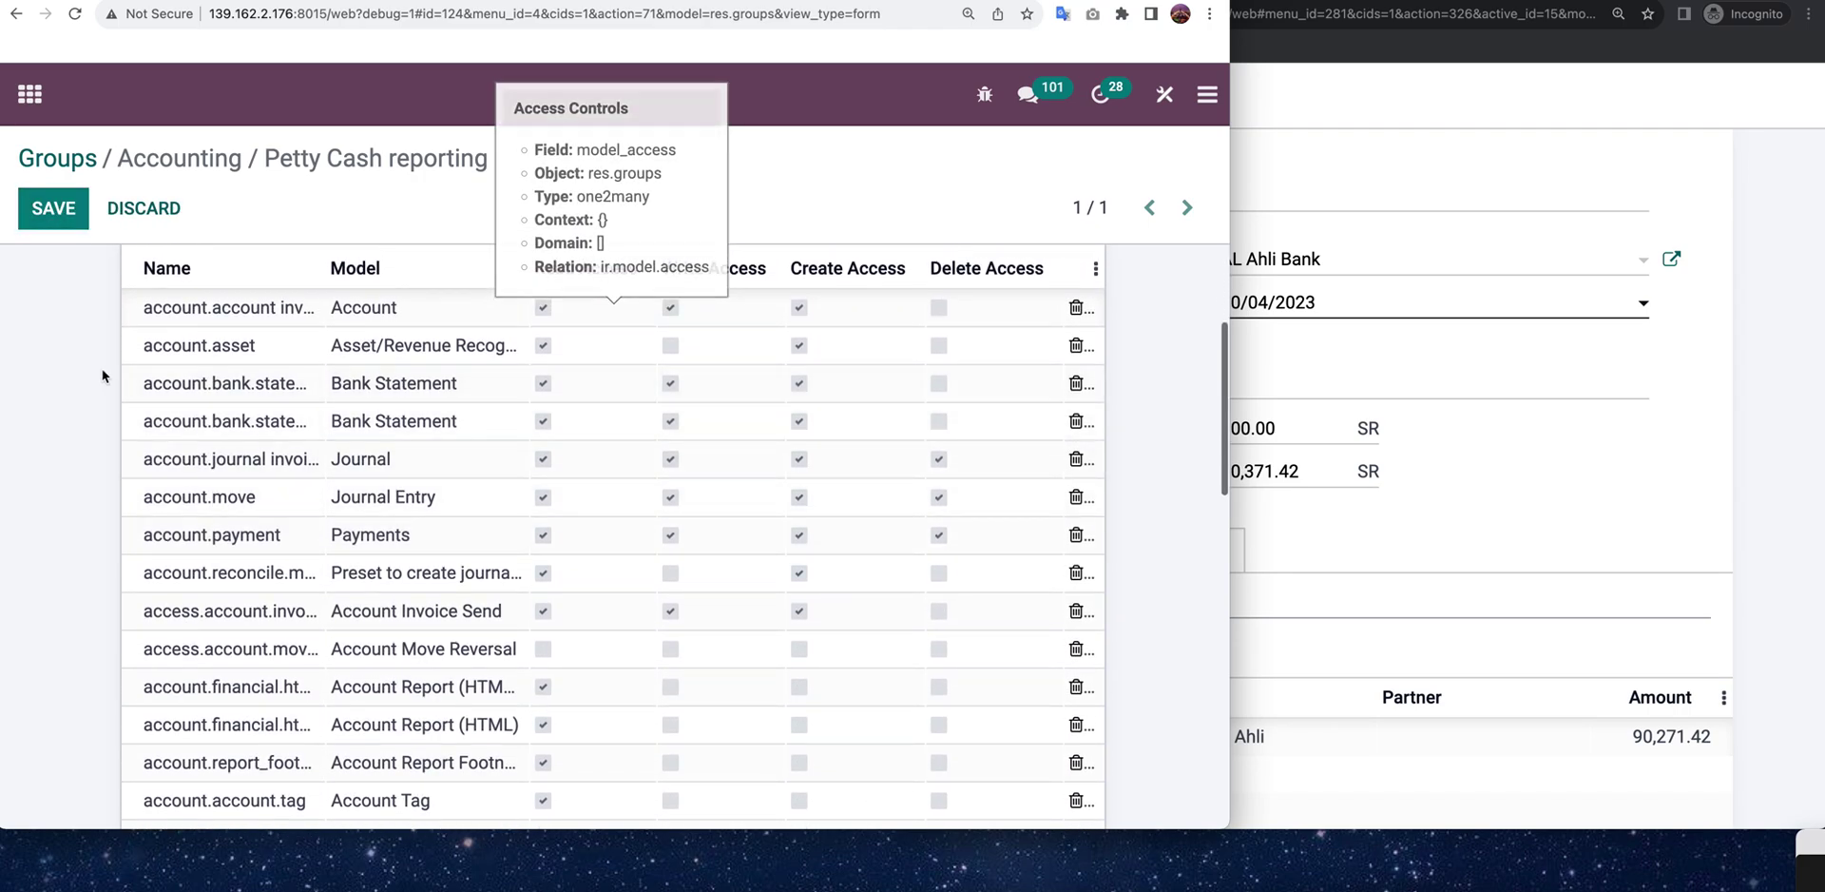
scroll(279, 586, "down", 1)
scroll(278, 587, "down", 2)
scroll(286, 627, "down", 1)
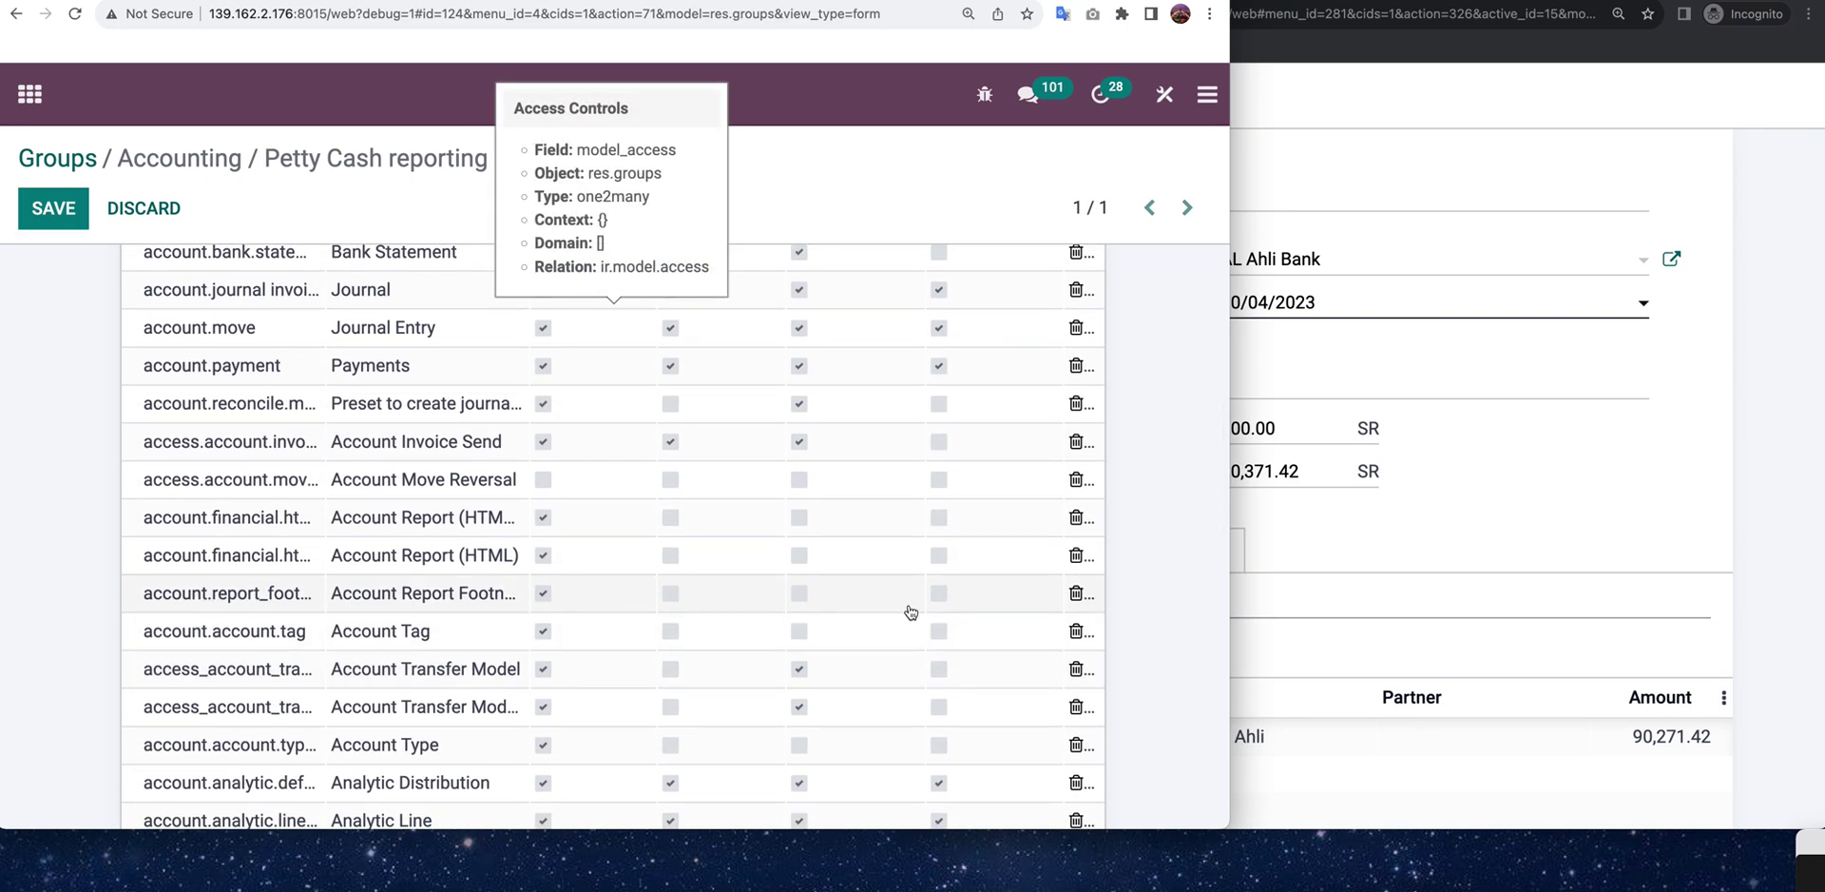
left_click(1076, 593)
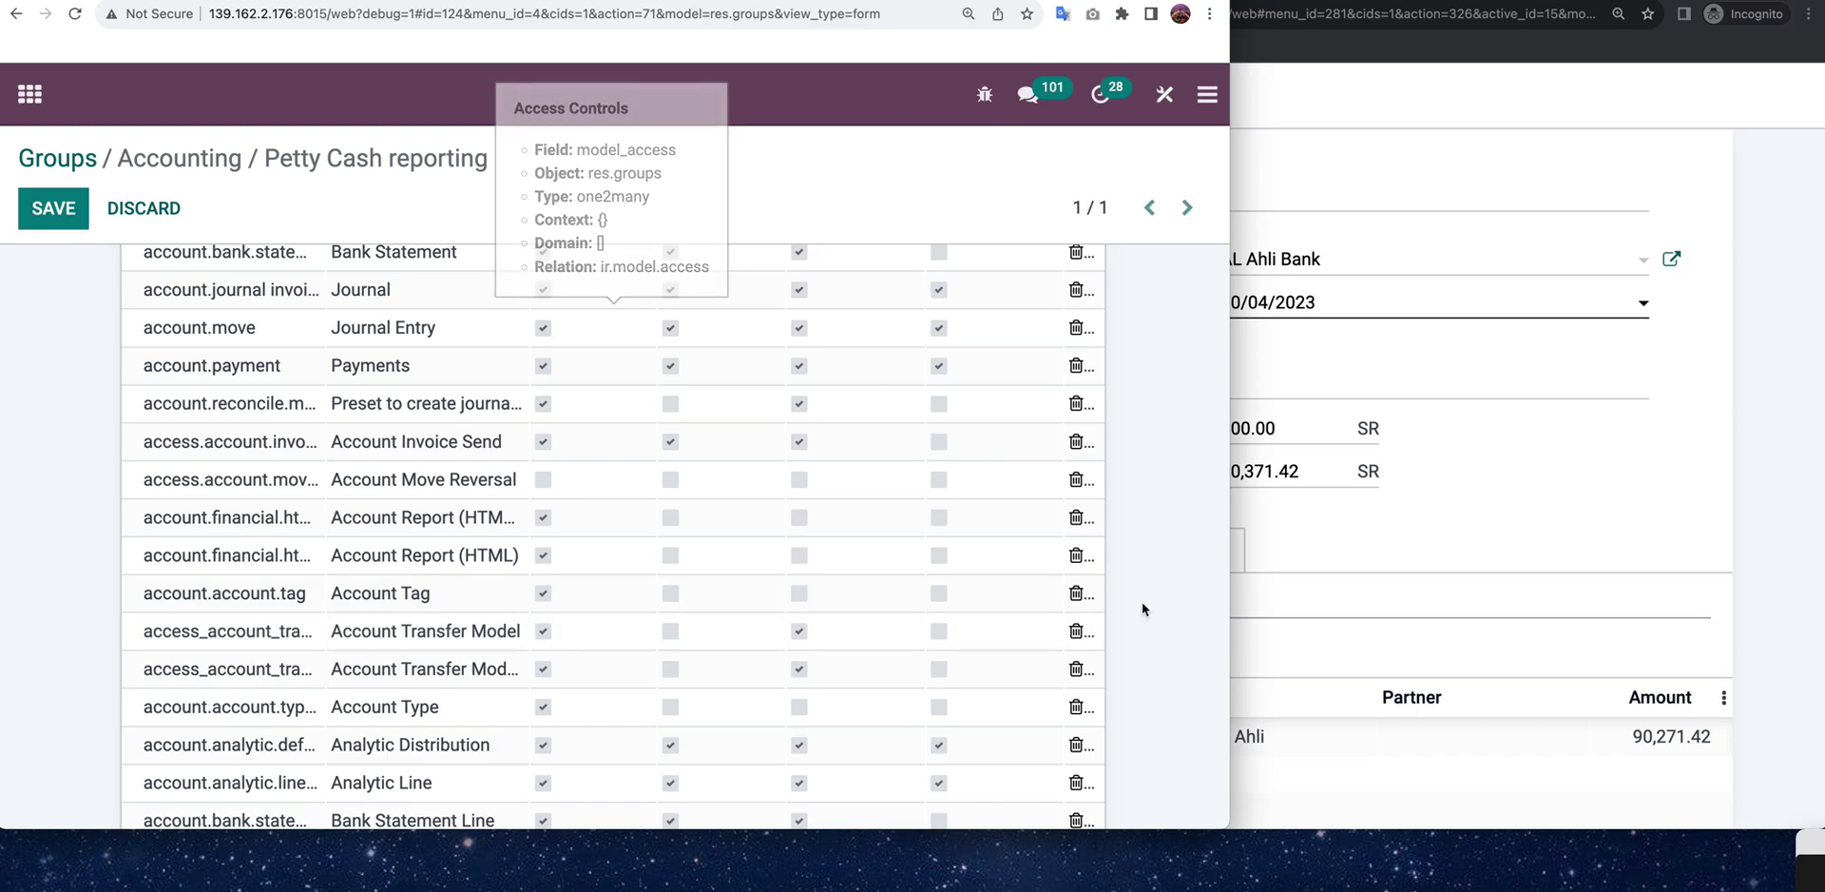
- Examine the access rights further down the group's list, and recheck the BNK/10/2023 bank statement in the other window
scroll(978, 643, "down", 2)
scroll(977, 643, "down", 5)
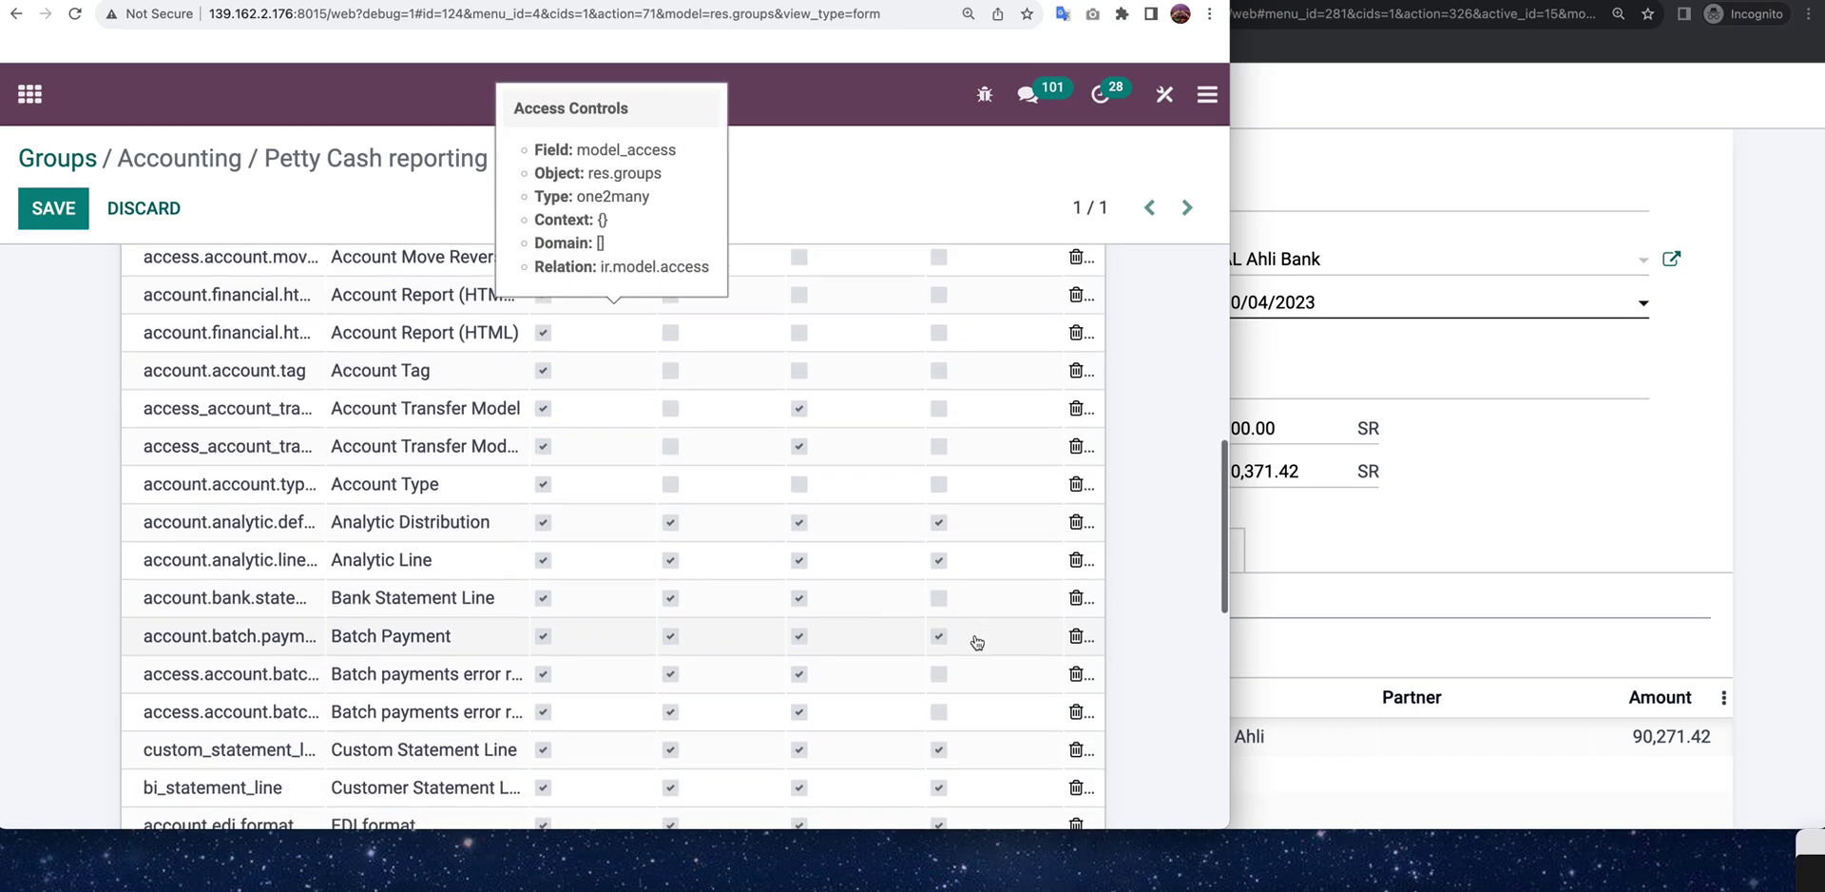
scroll(978, 642, "down", 3)
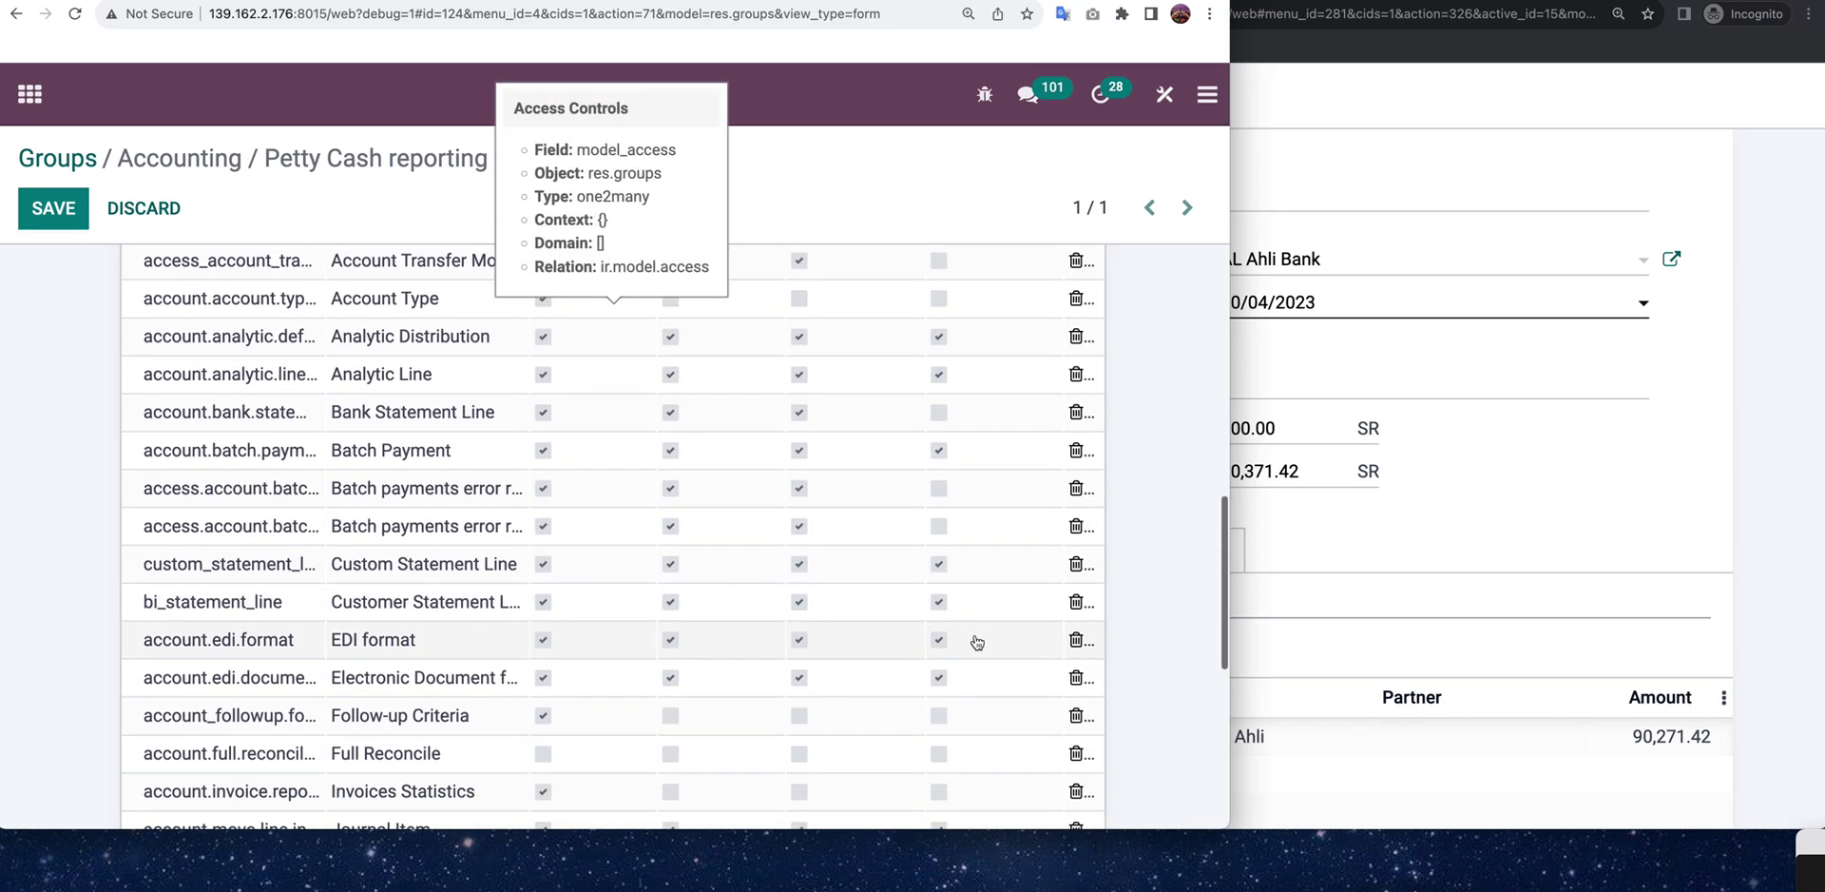
scroll(978, 642, "down", 6)
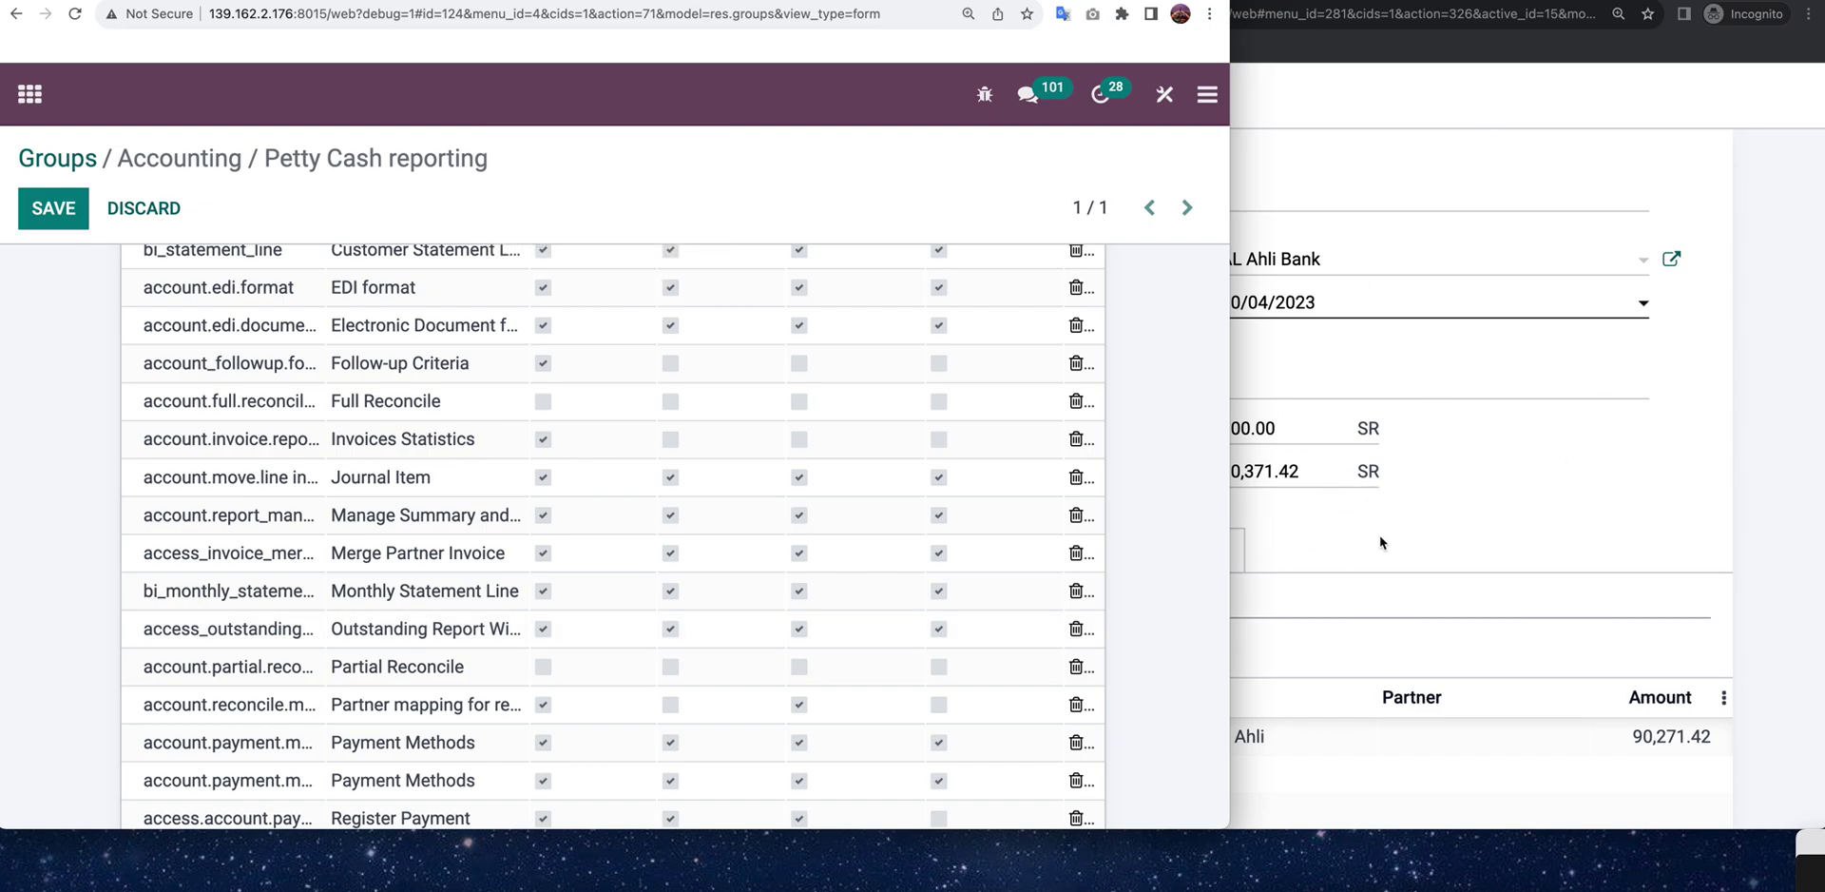
left_click(1329, 528)
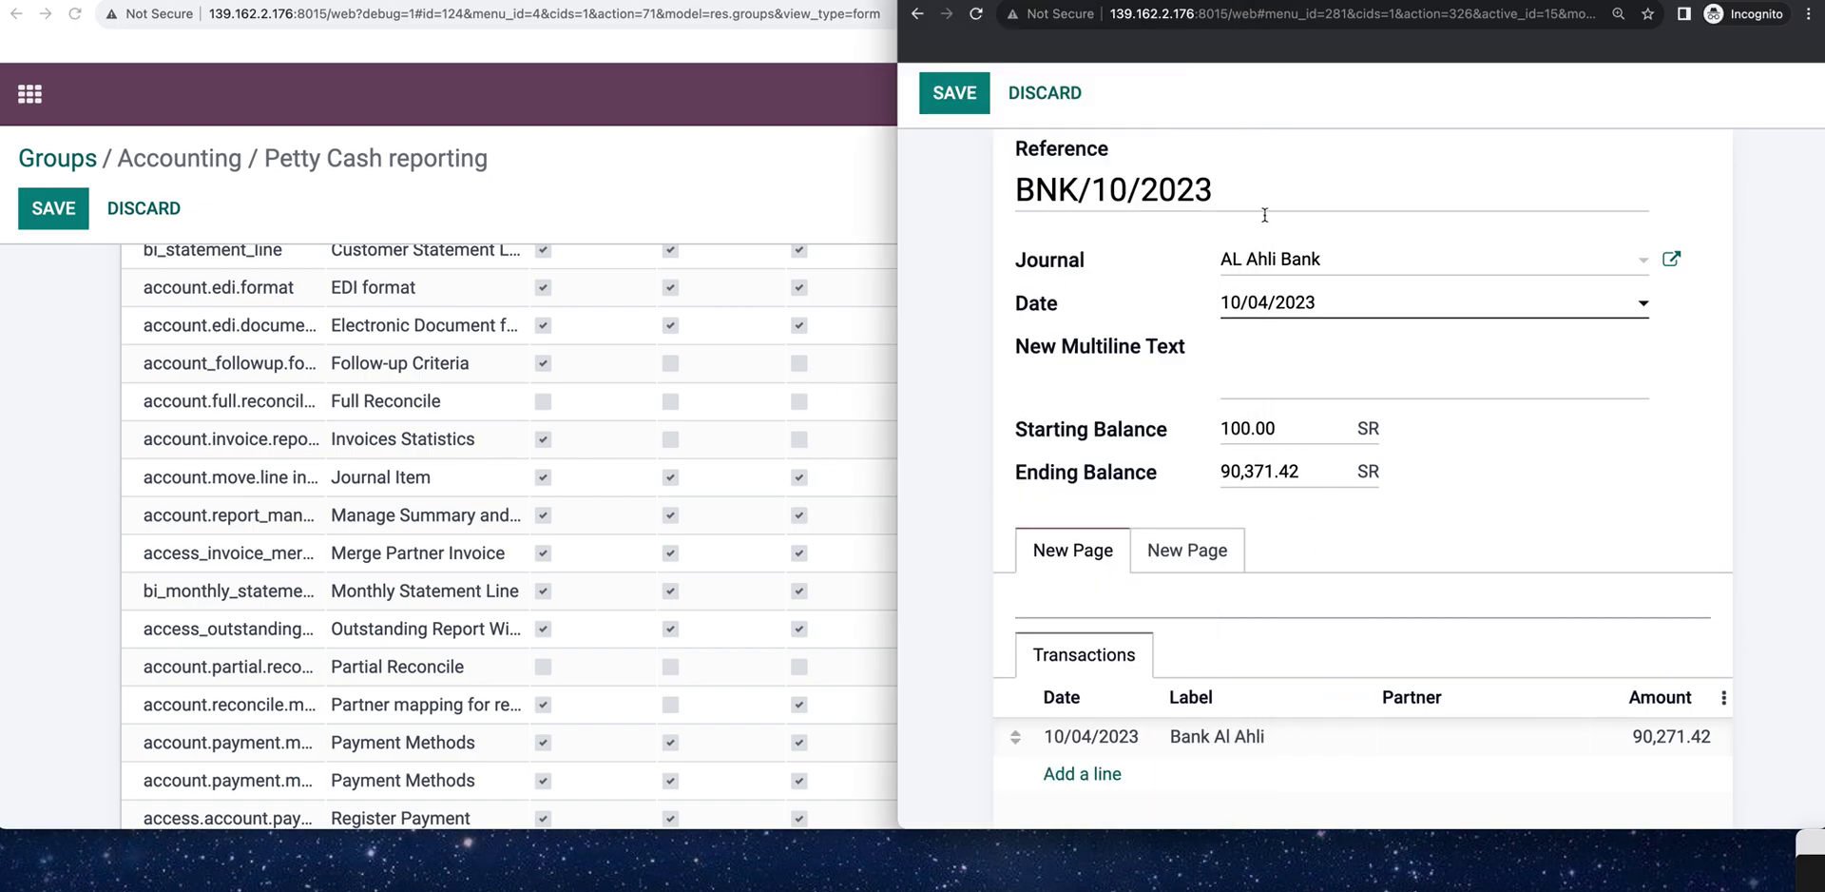
left_click(1019, 259)
scroll(1093, 237, "up", 2)
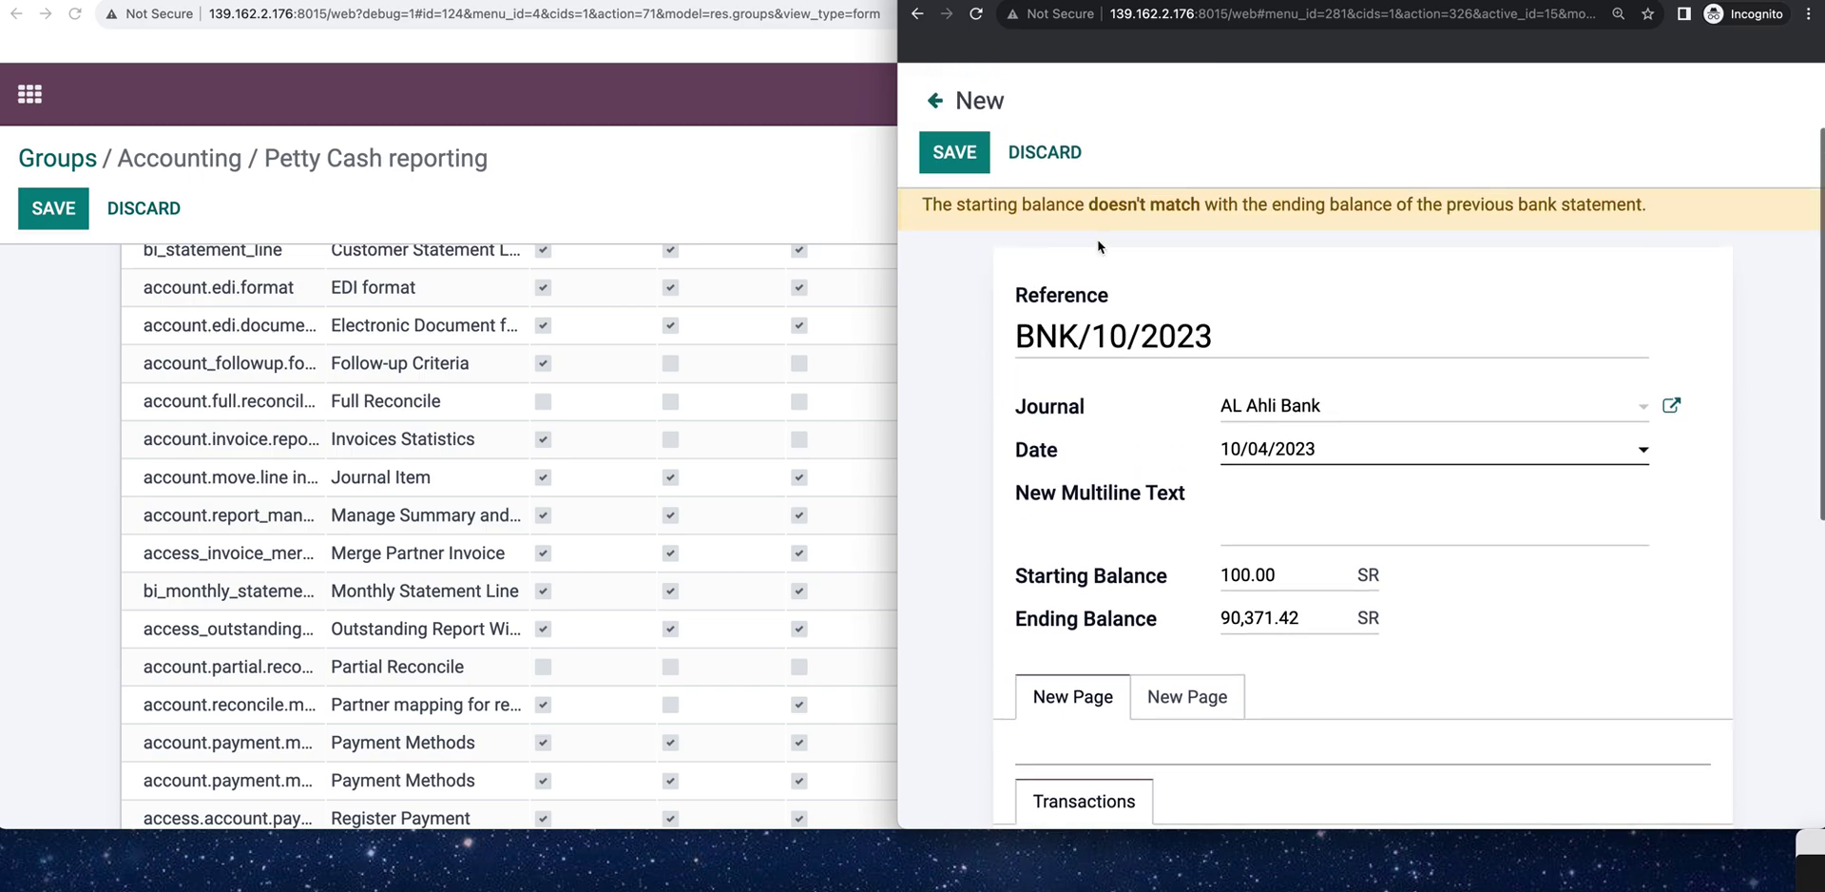
scroll(1097, 237, "down", 1)
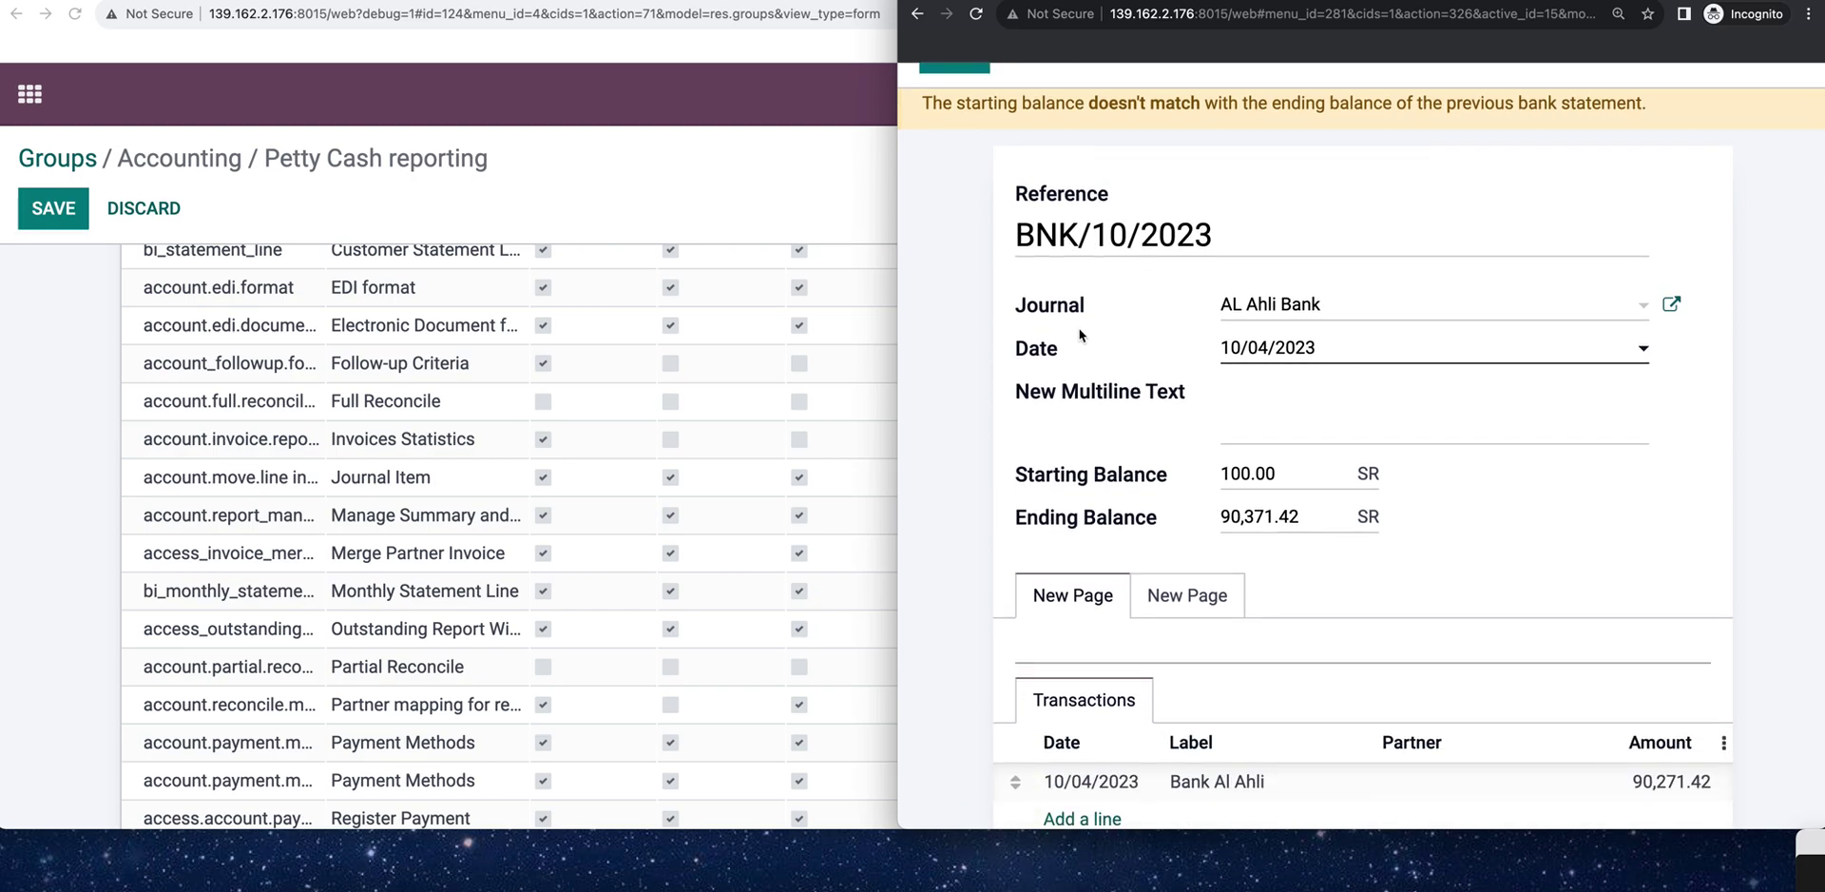
- Return to the Petty Cash reporting group and review its access rights from the end of the list back to the first entry
left_click(745, 171)
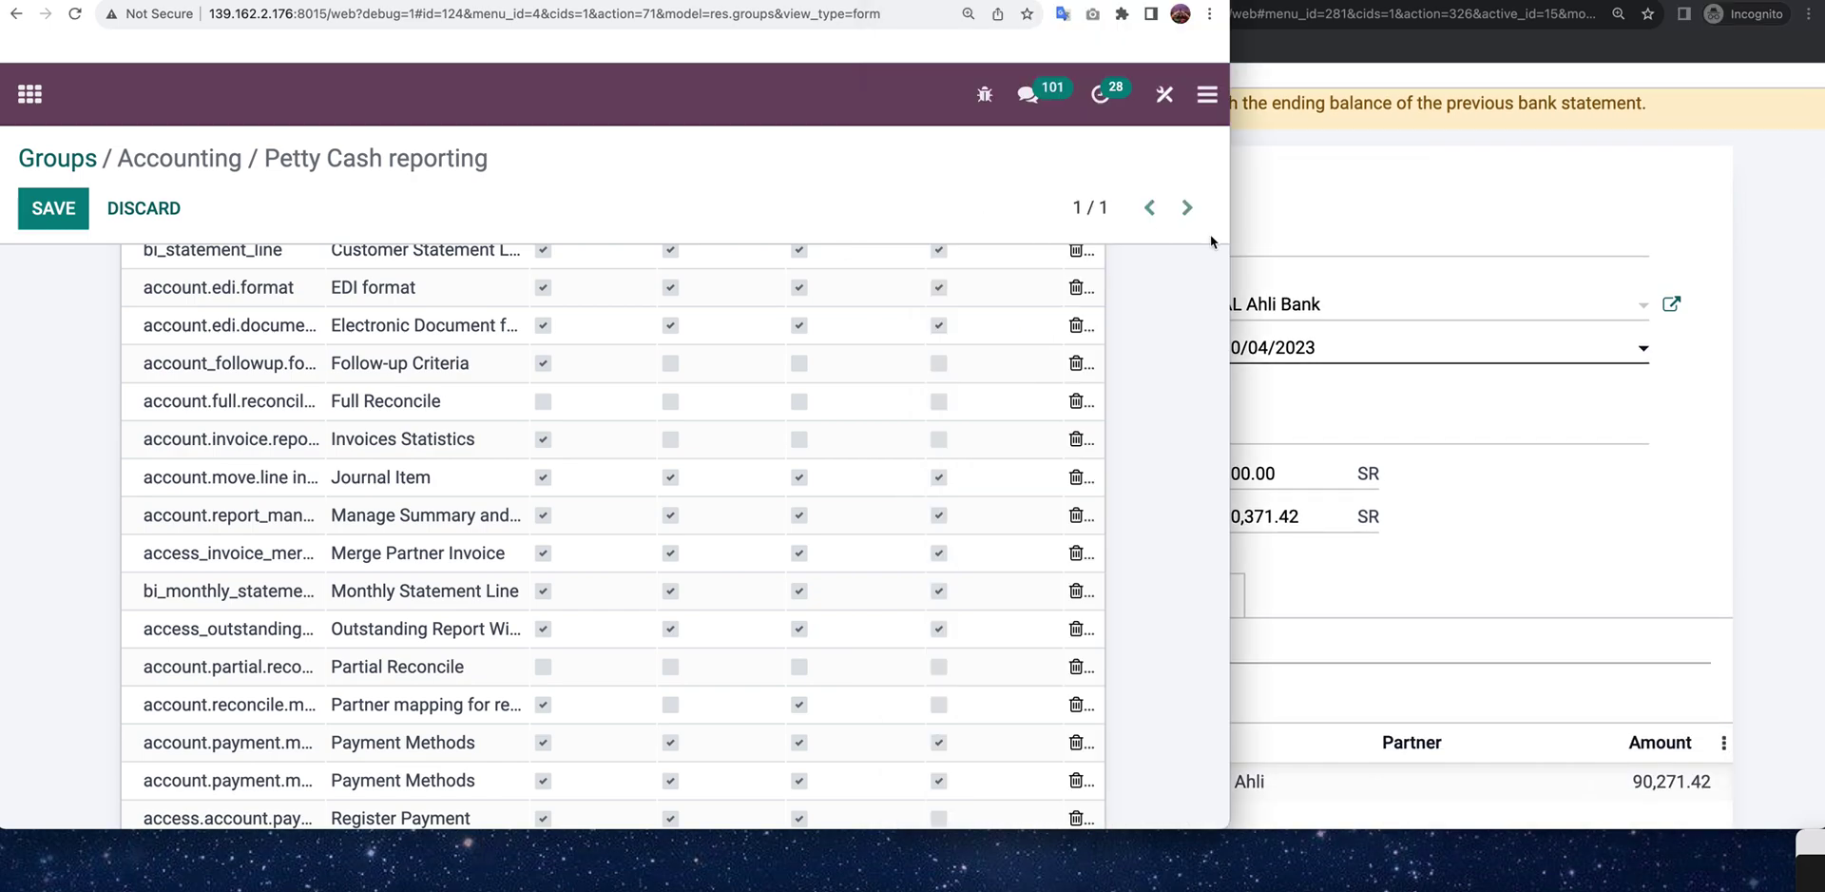
scroll(979, 485, "down", 2)
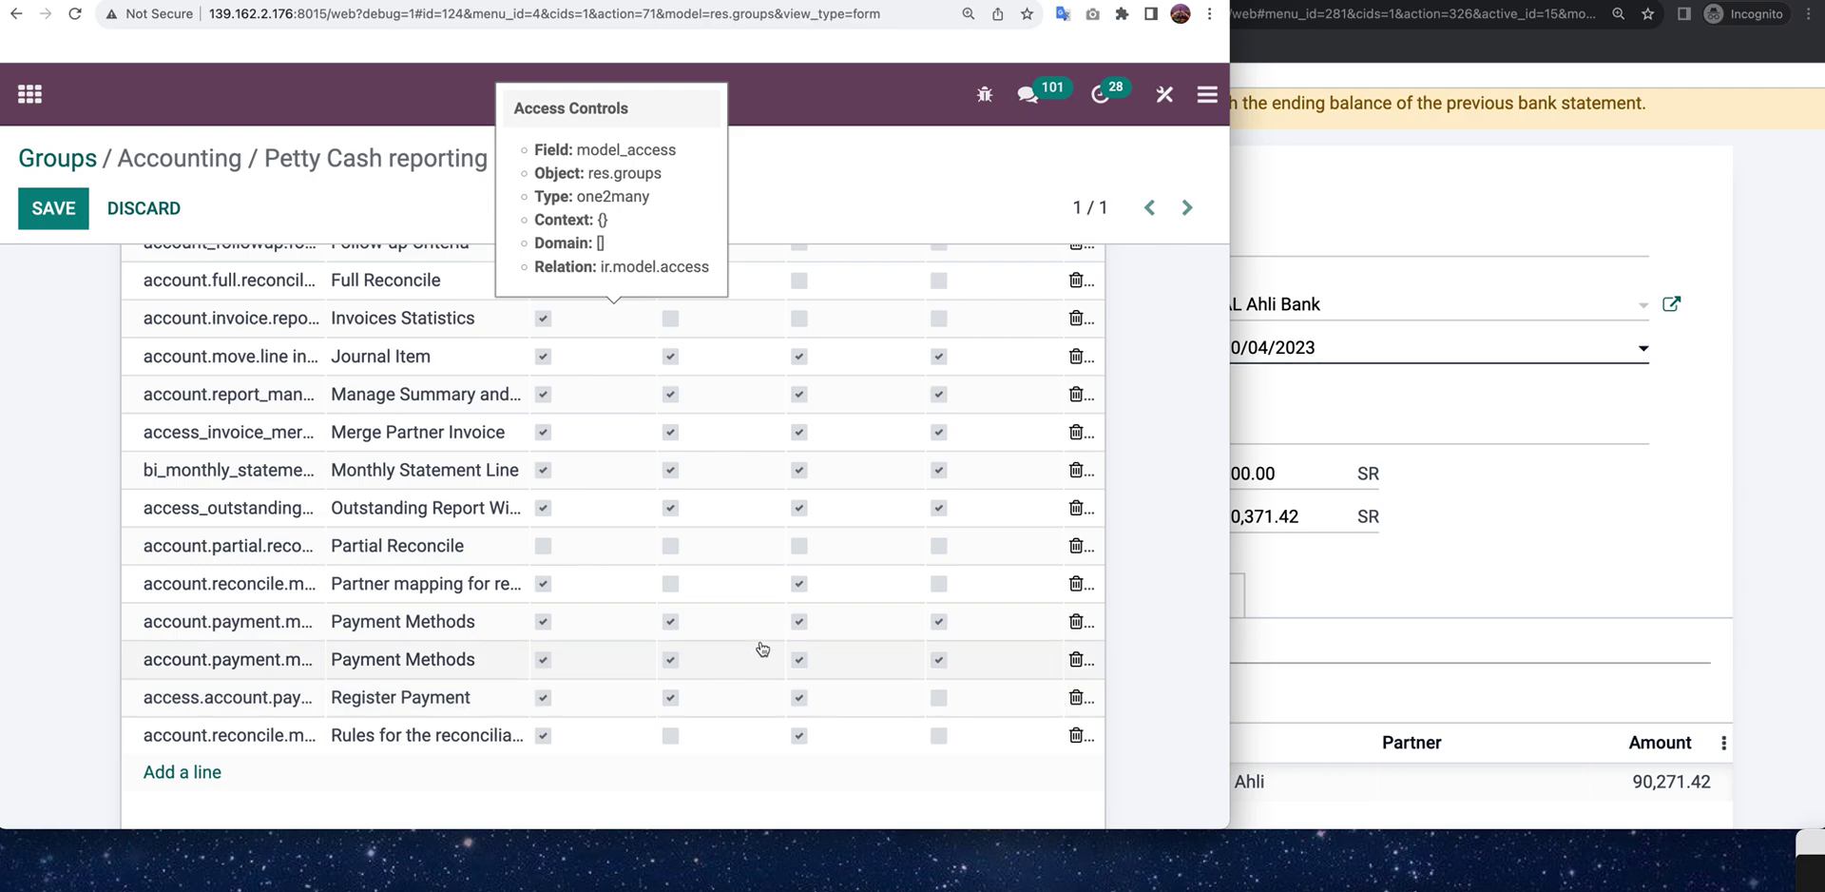
scroll(762, 649, "up", 1)
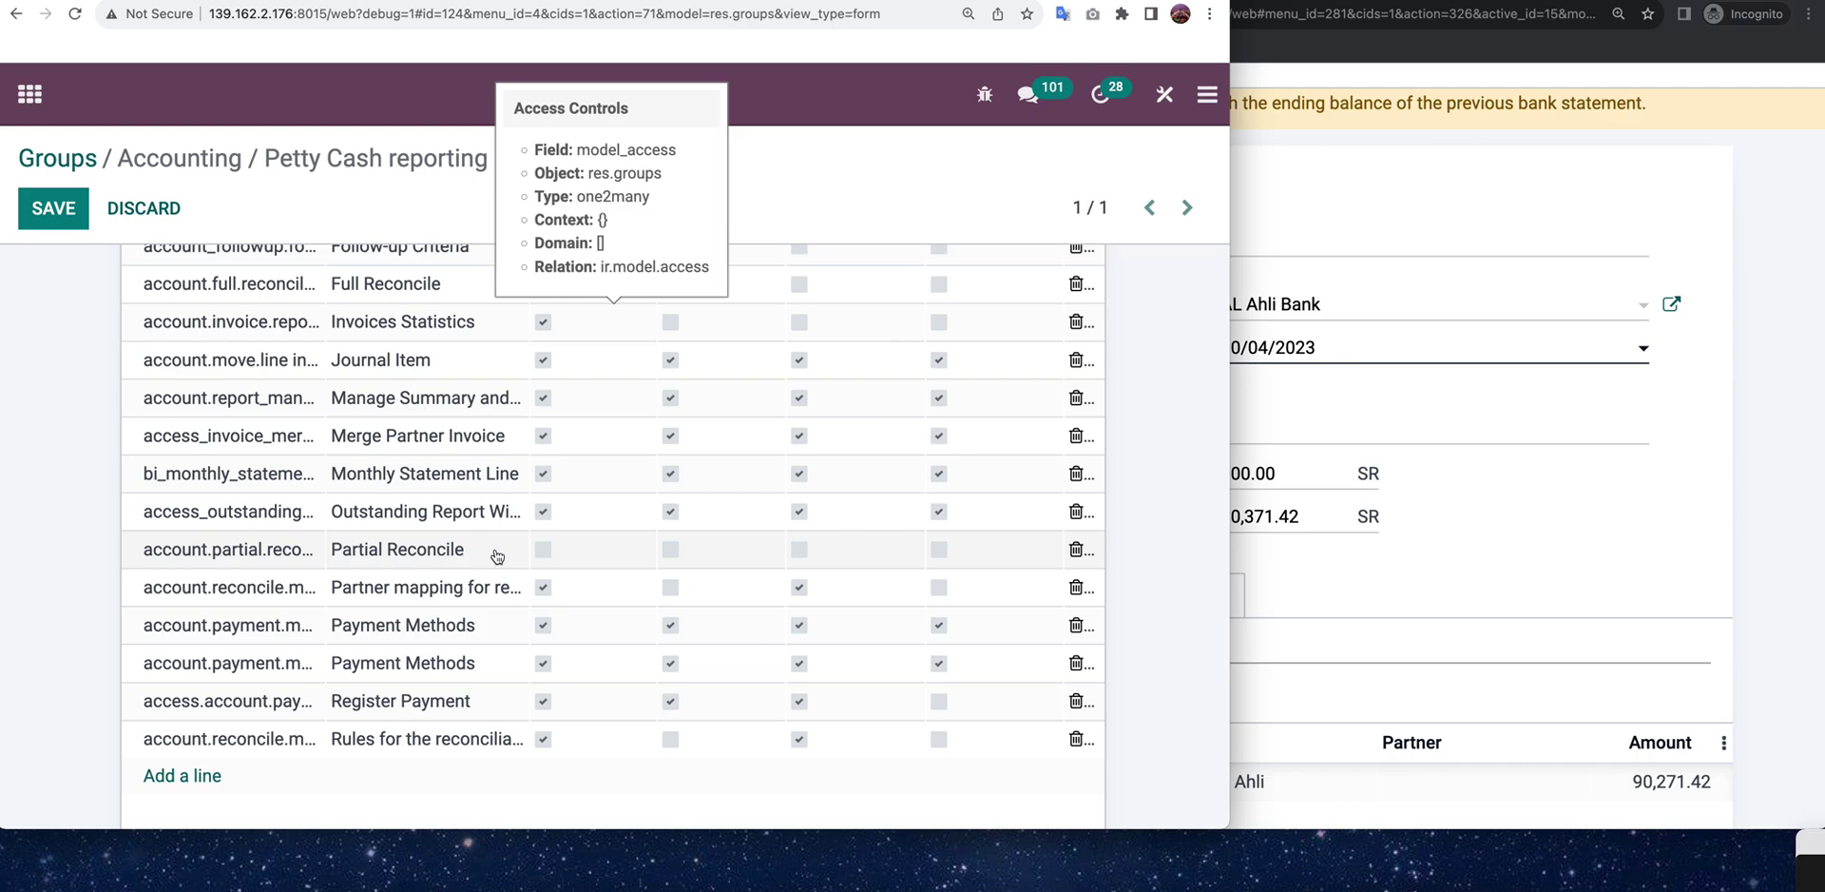
scroll(494, 554, "up", 1)
scroll(496, 557, "up", 3)
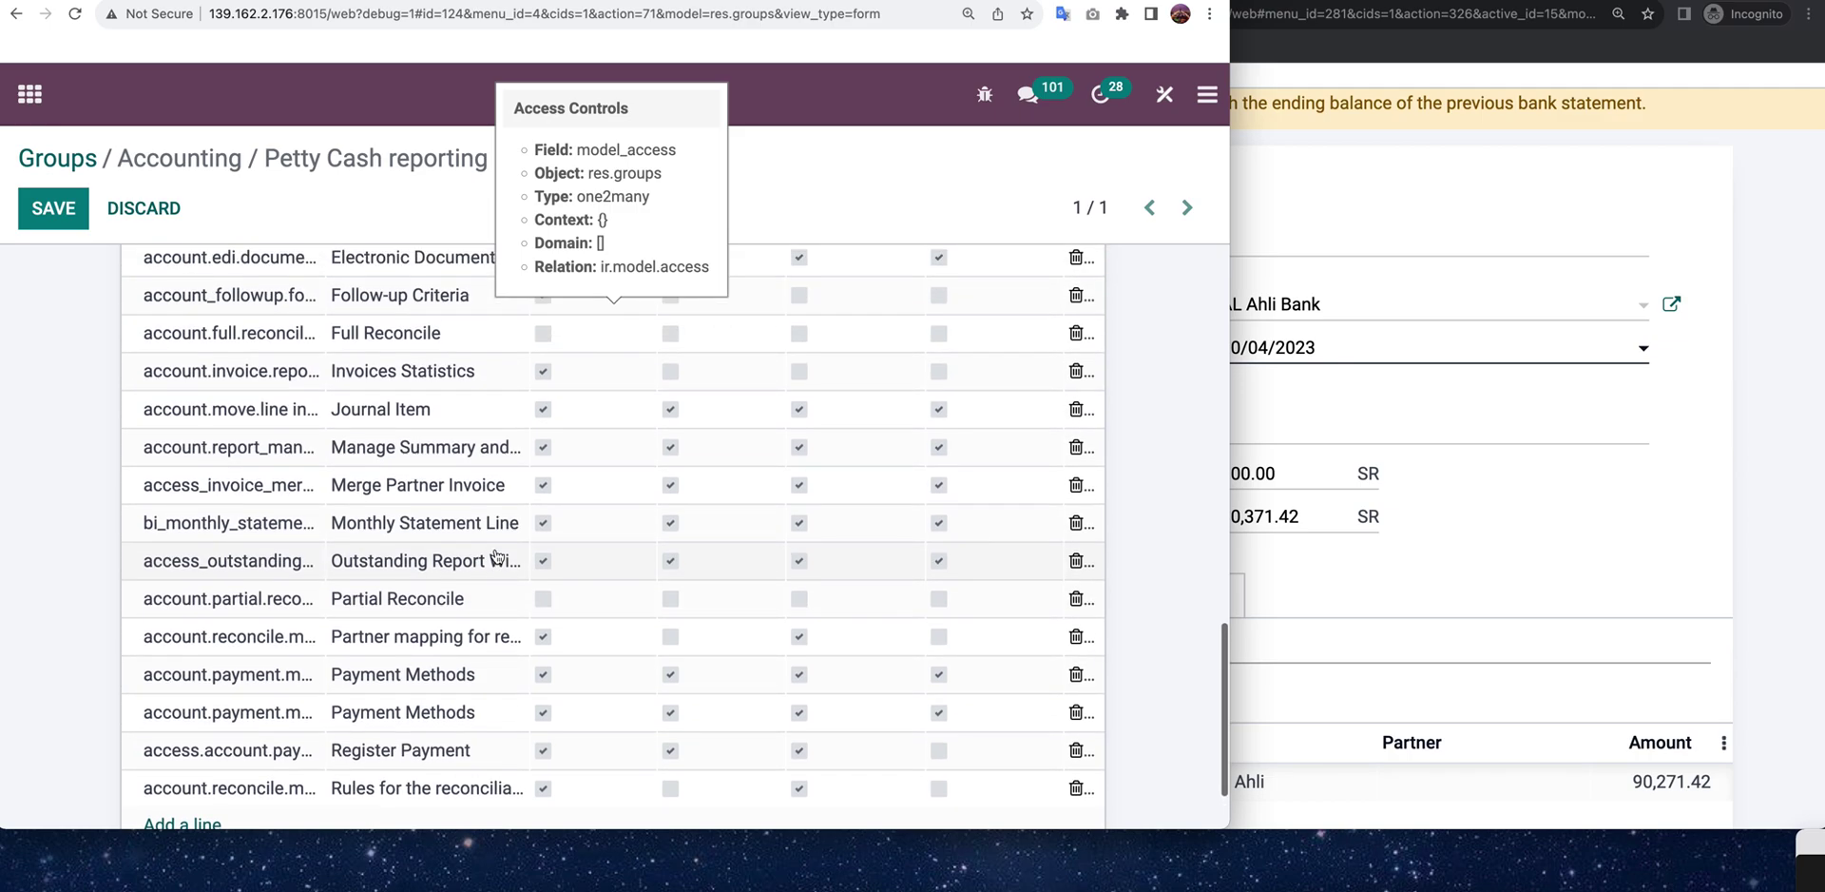
scroll(496, 556, "up", 2)
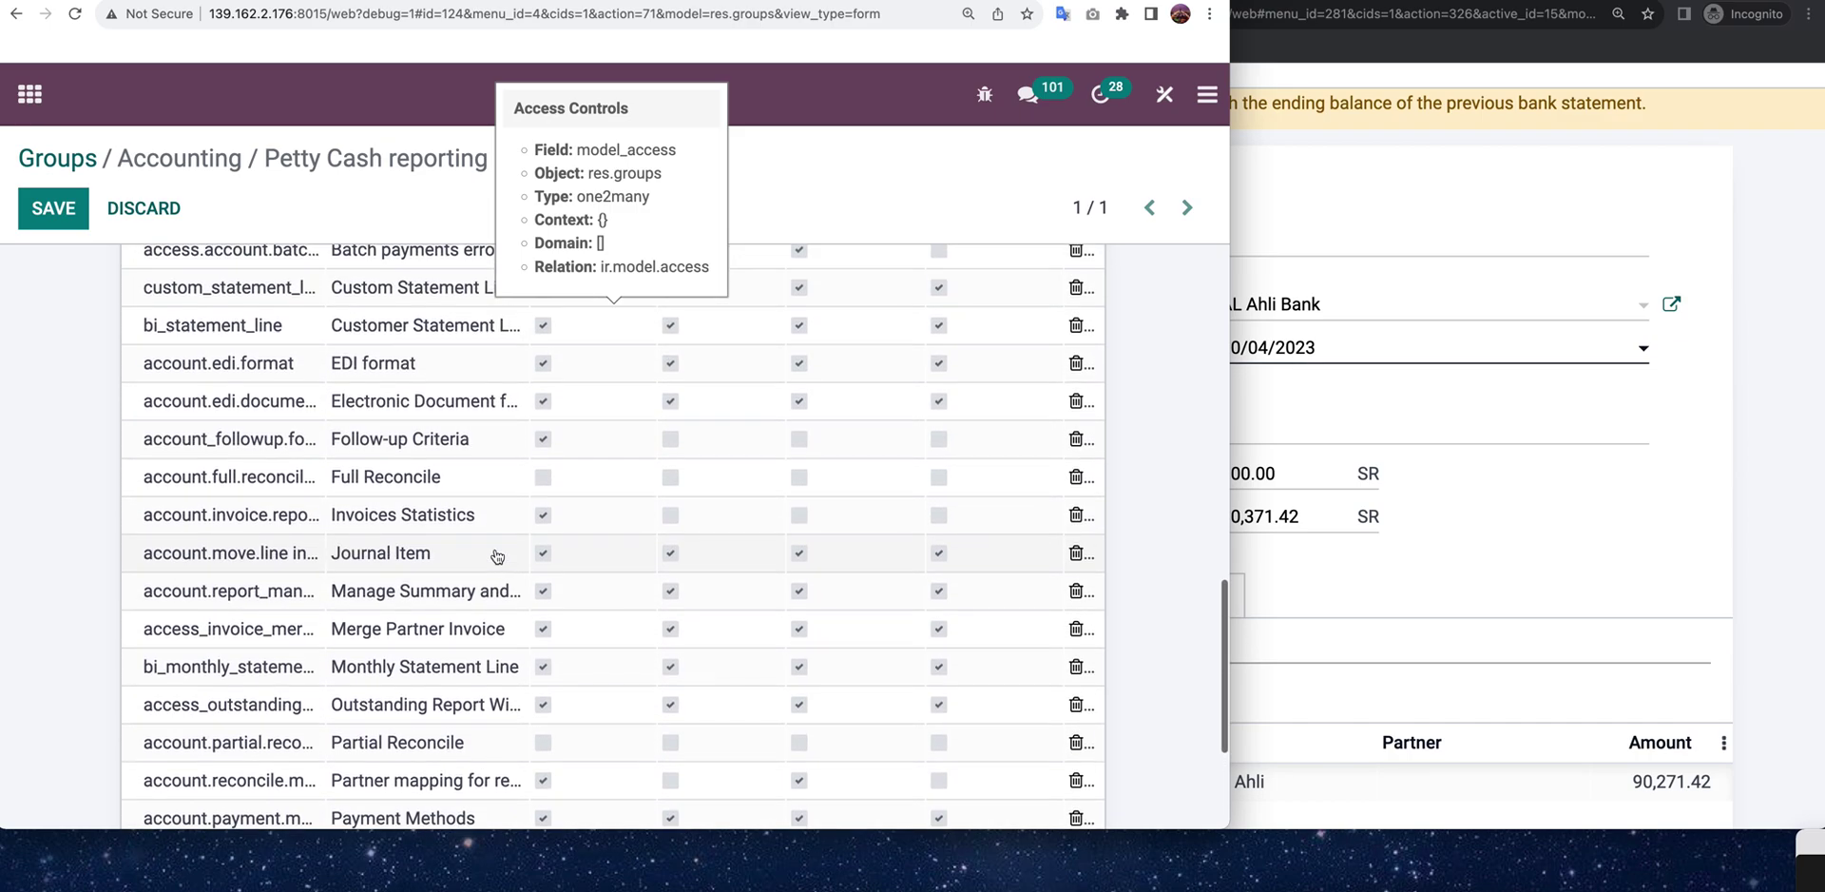
scroll(496, 556, "up", 10)
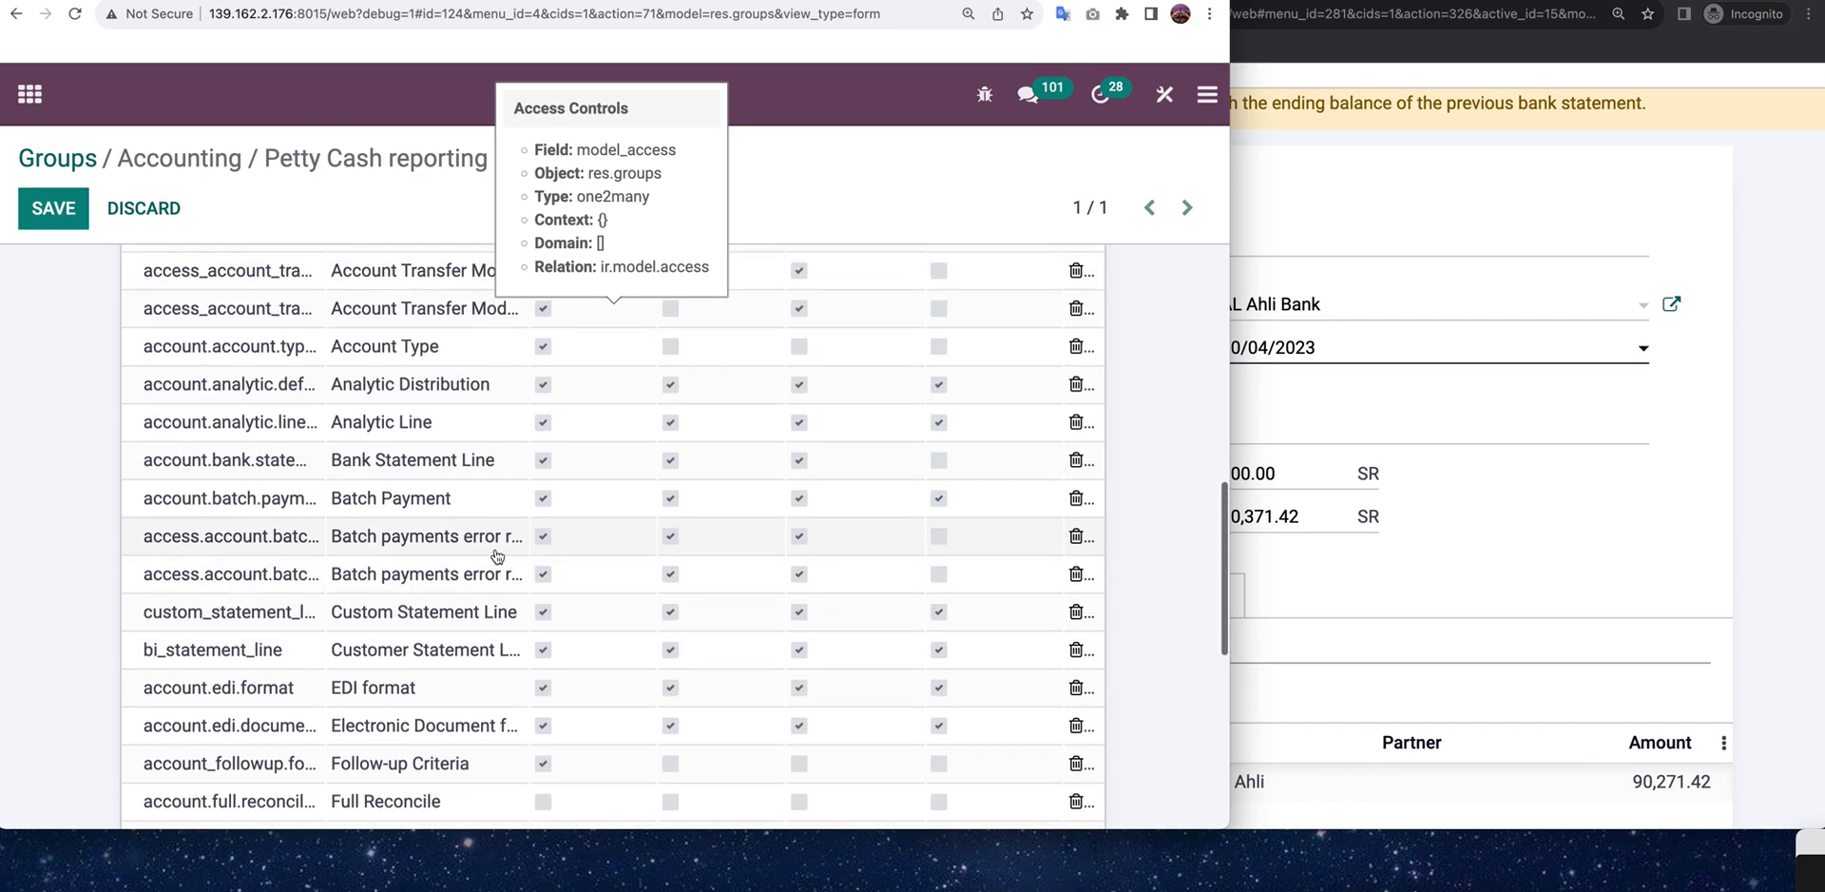
scroll(496, 557, "up", 10)
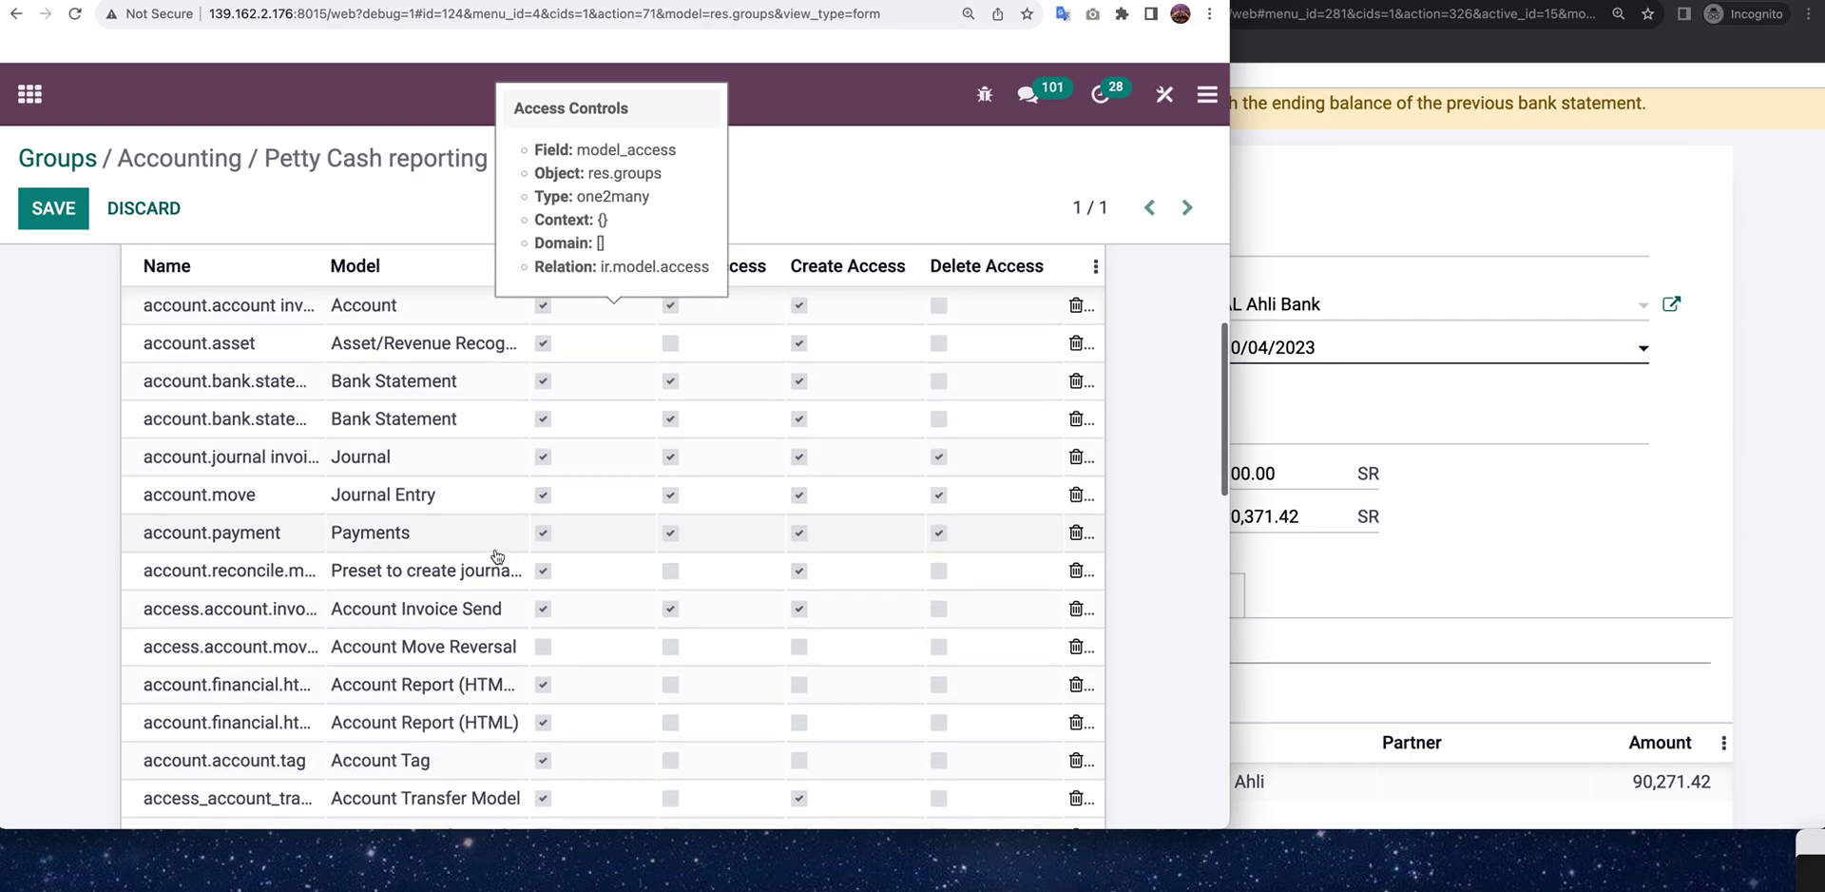
scroll(496, 556, "up", 3)
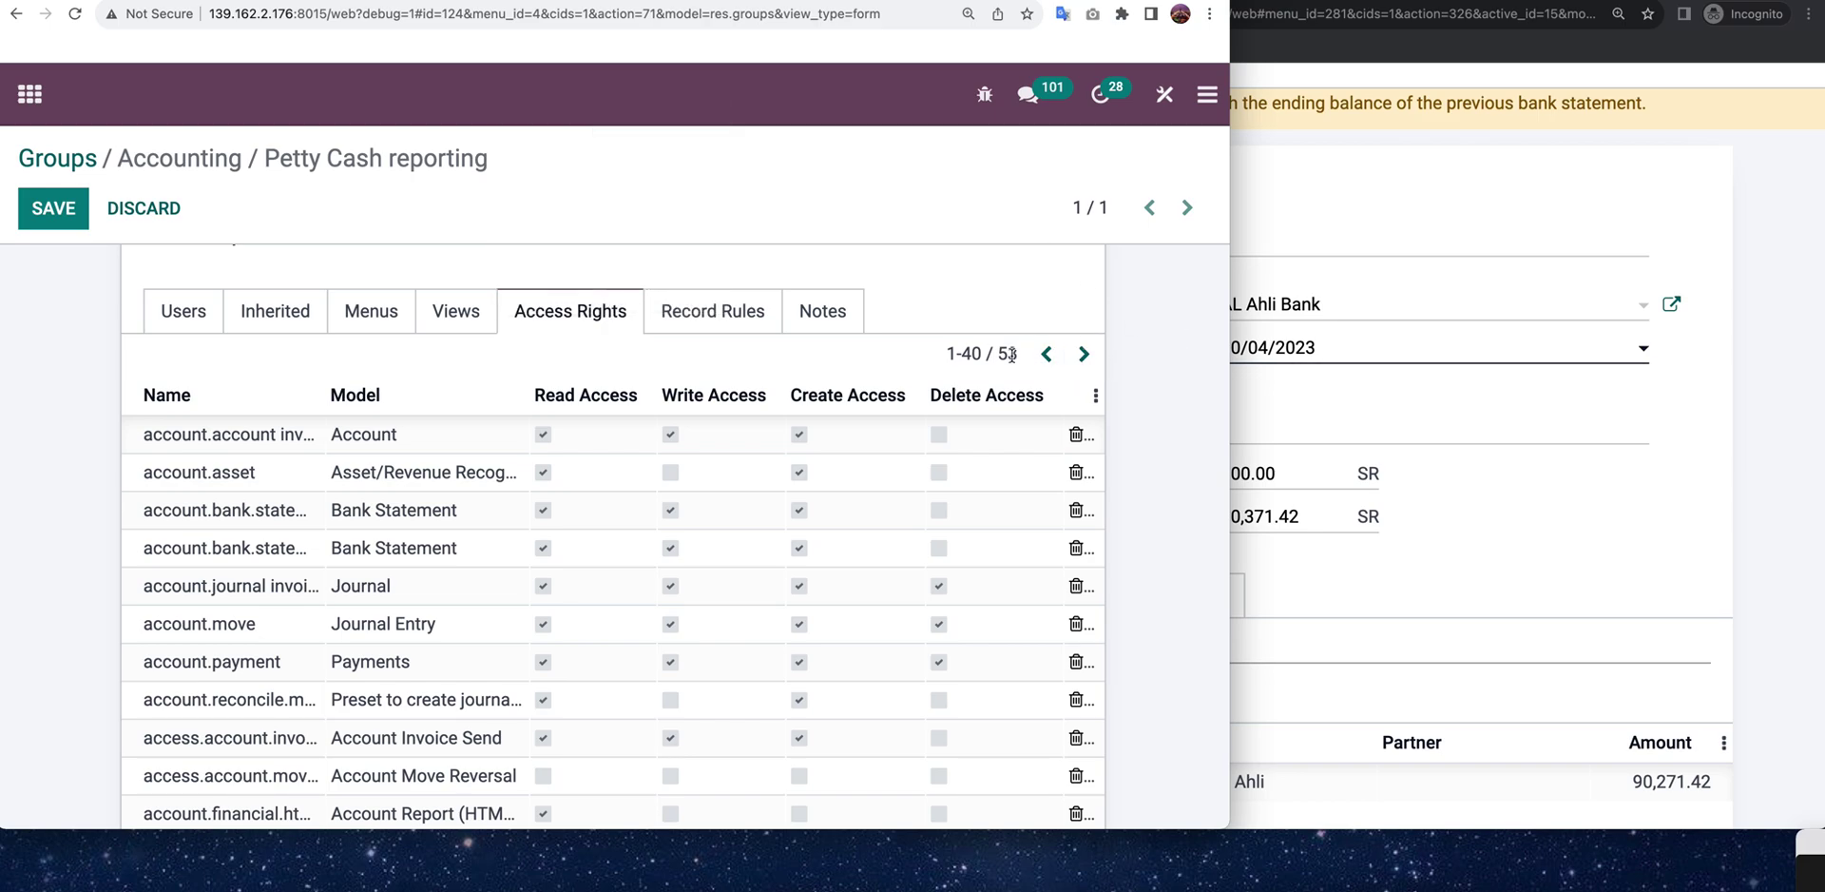
- Delete the Petty Cash reporting group's access rights from Sales Order Line through Validate Account Move, and save the group
left_click(1083, 354)
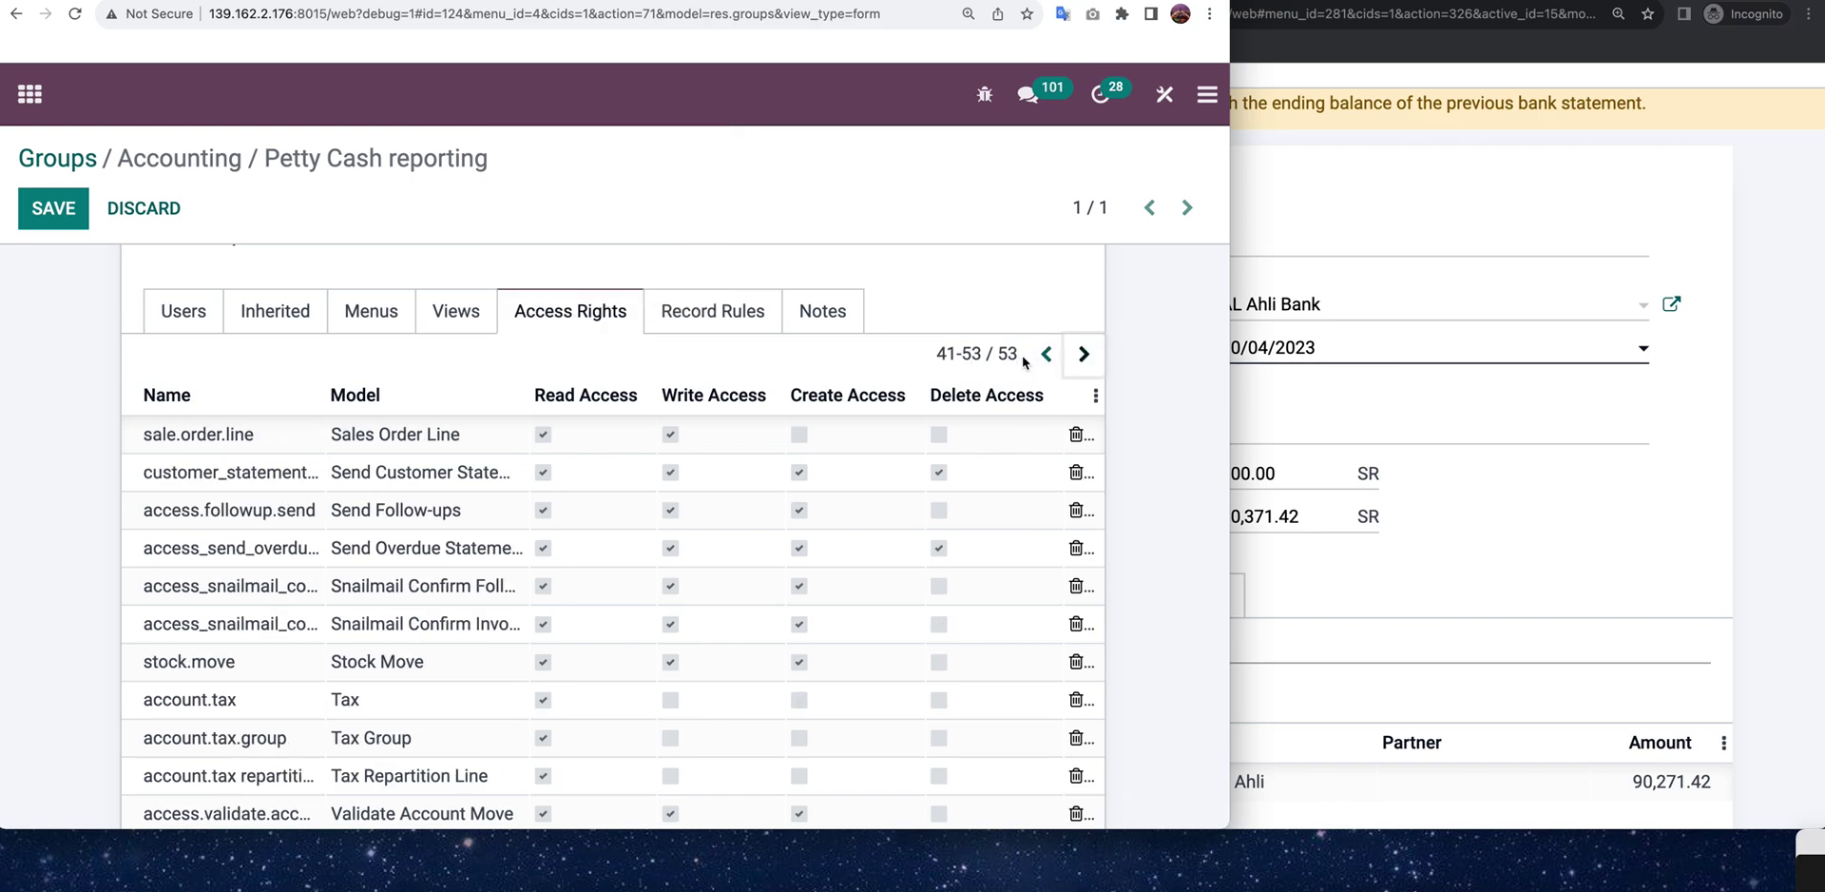
scroll(735, 509, "down", 1)
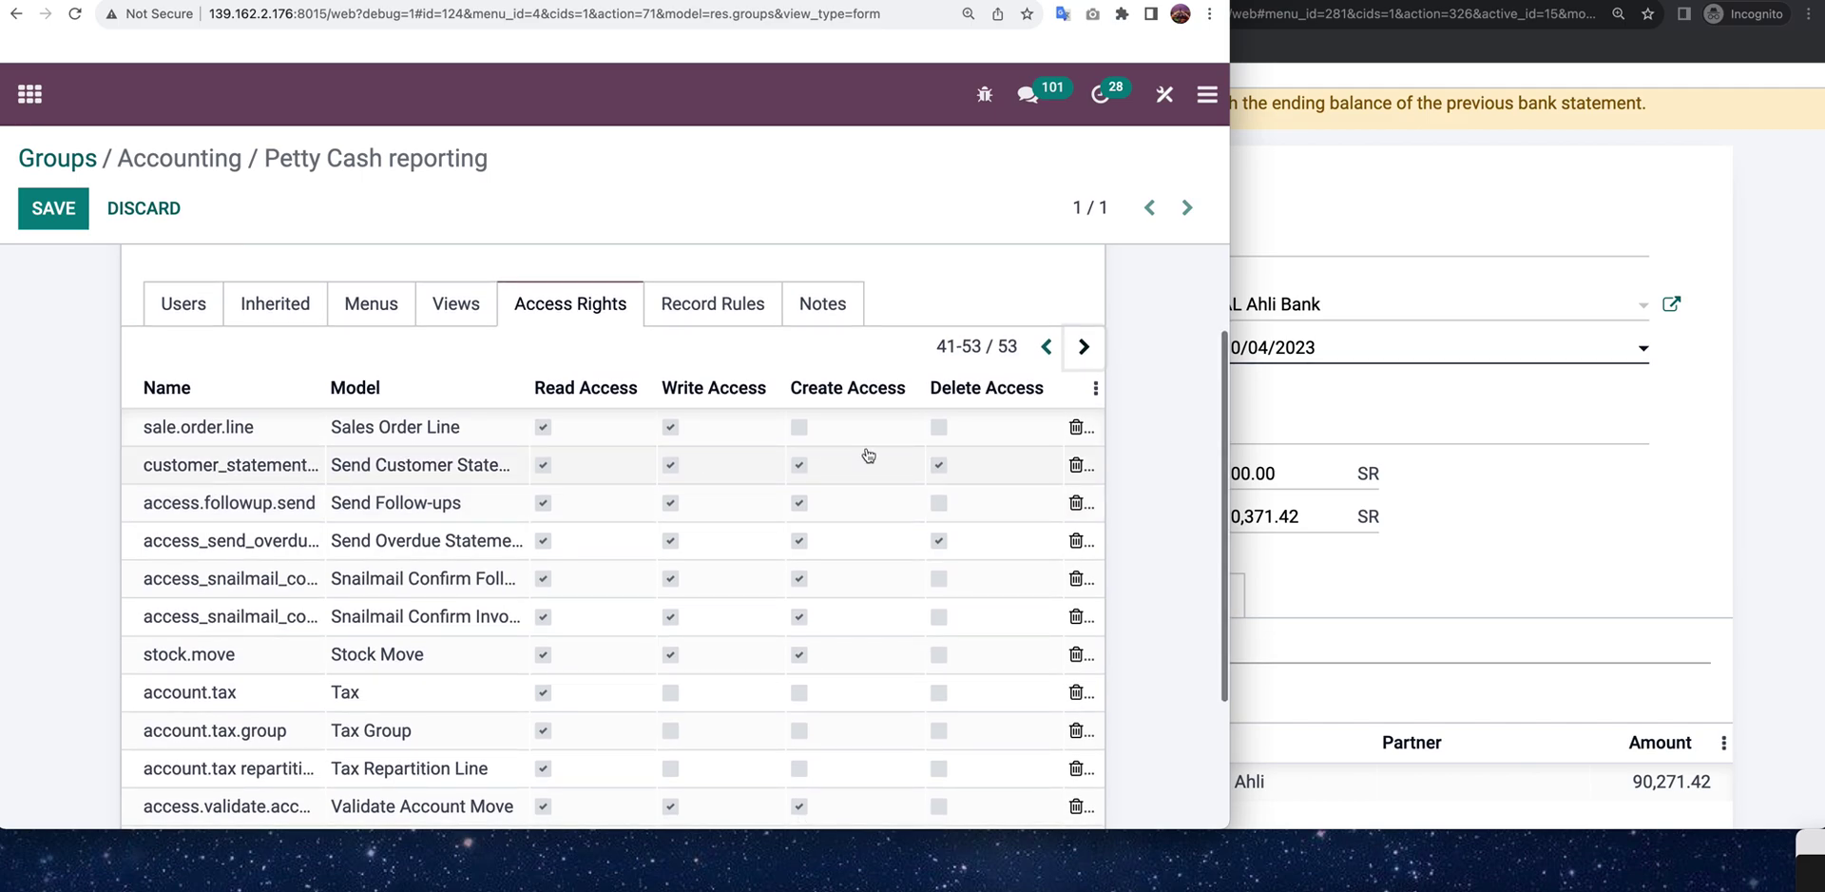
left_click(1078, 427)
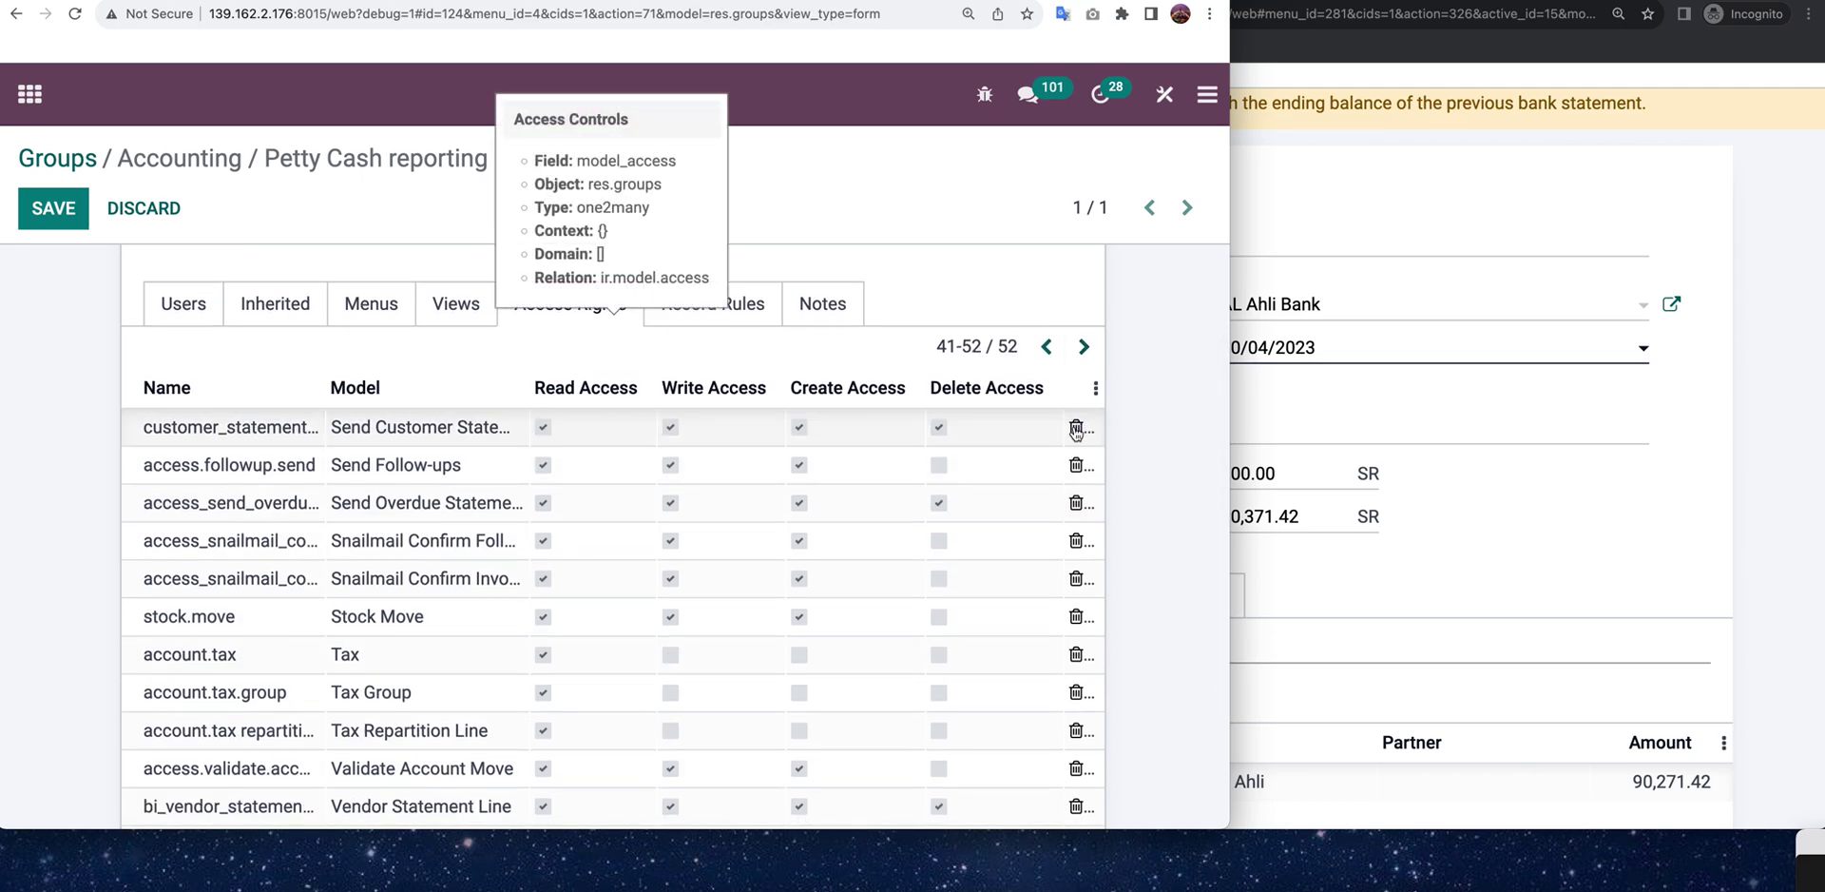
left_click(1077, 429)
left_click(1076, 428)
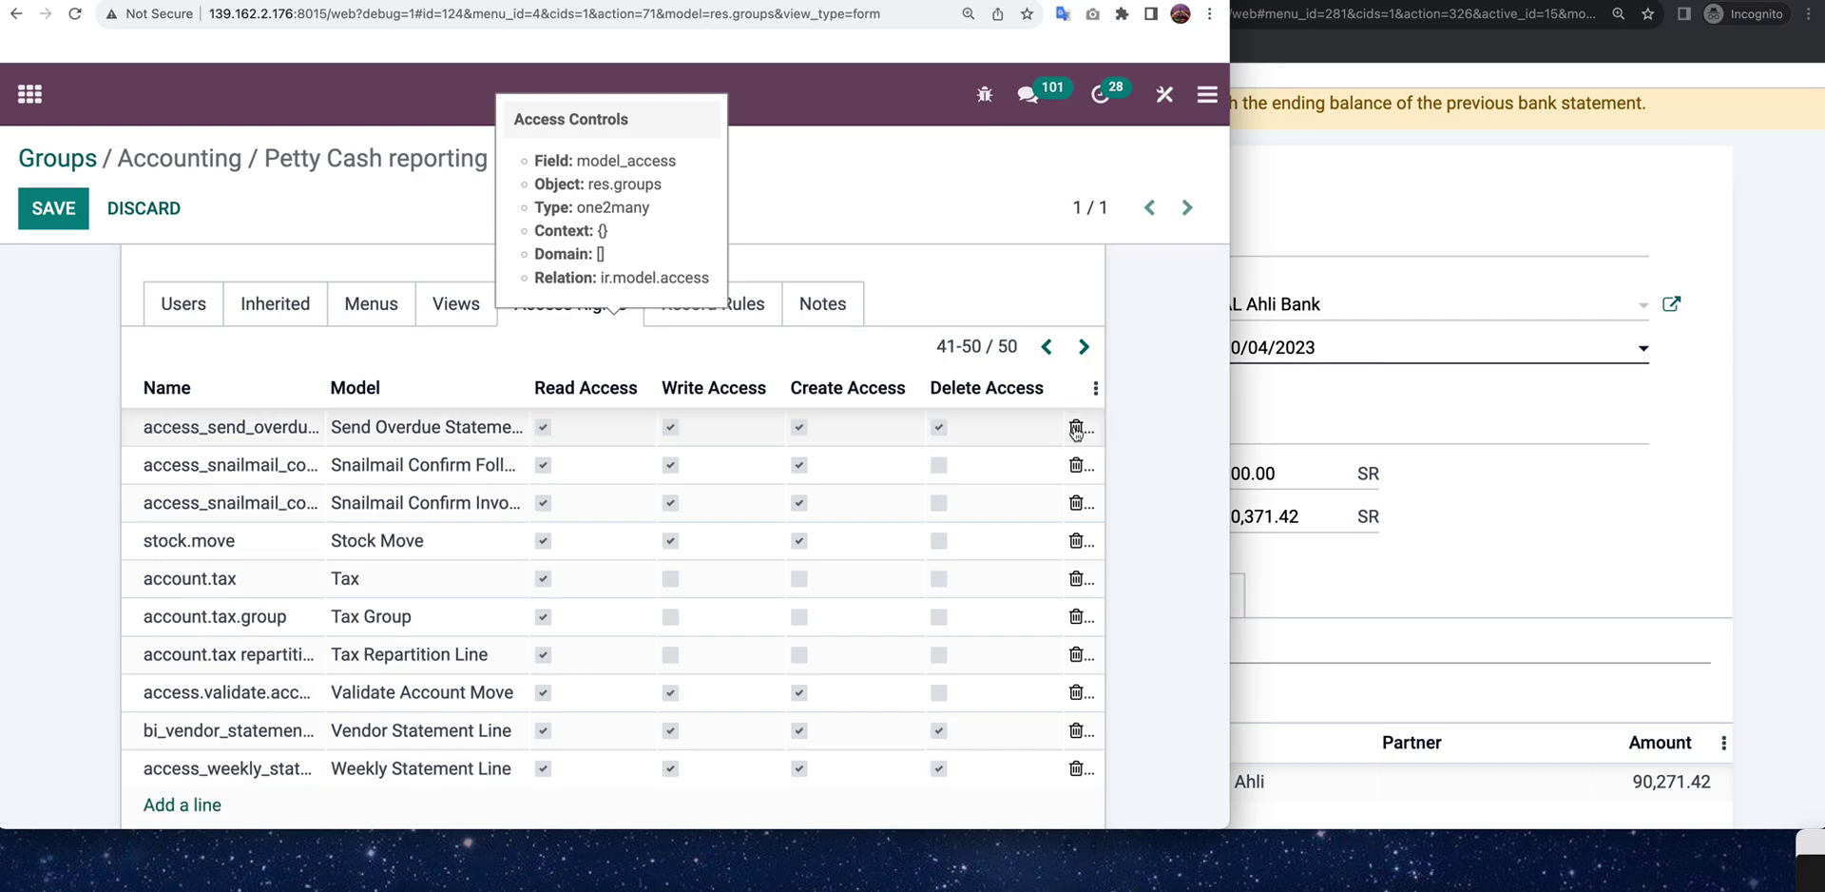
left_click(1076, 428)
left_click(1076, 428)
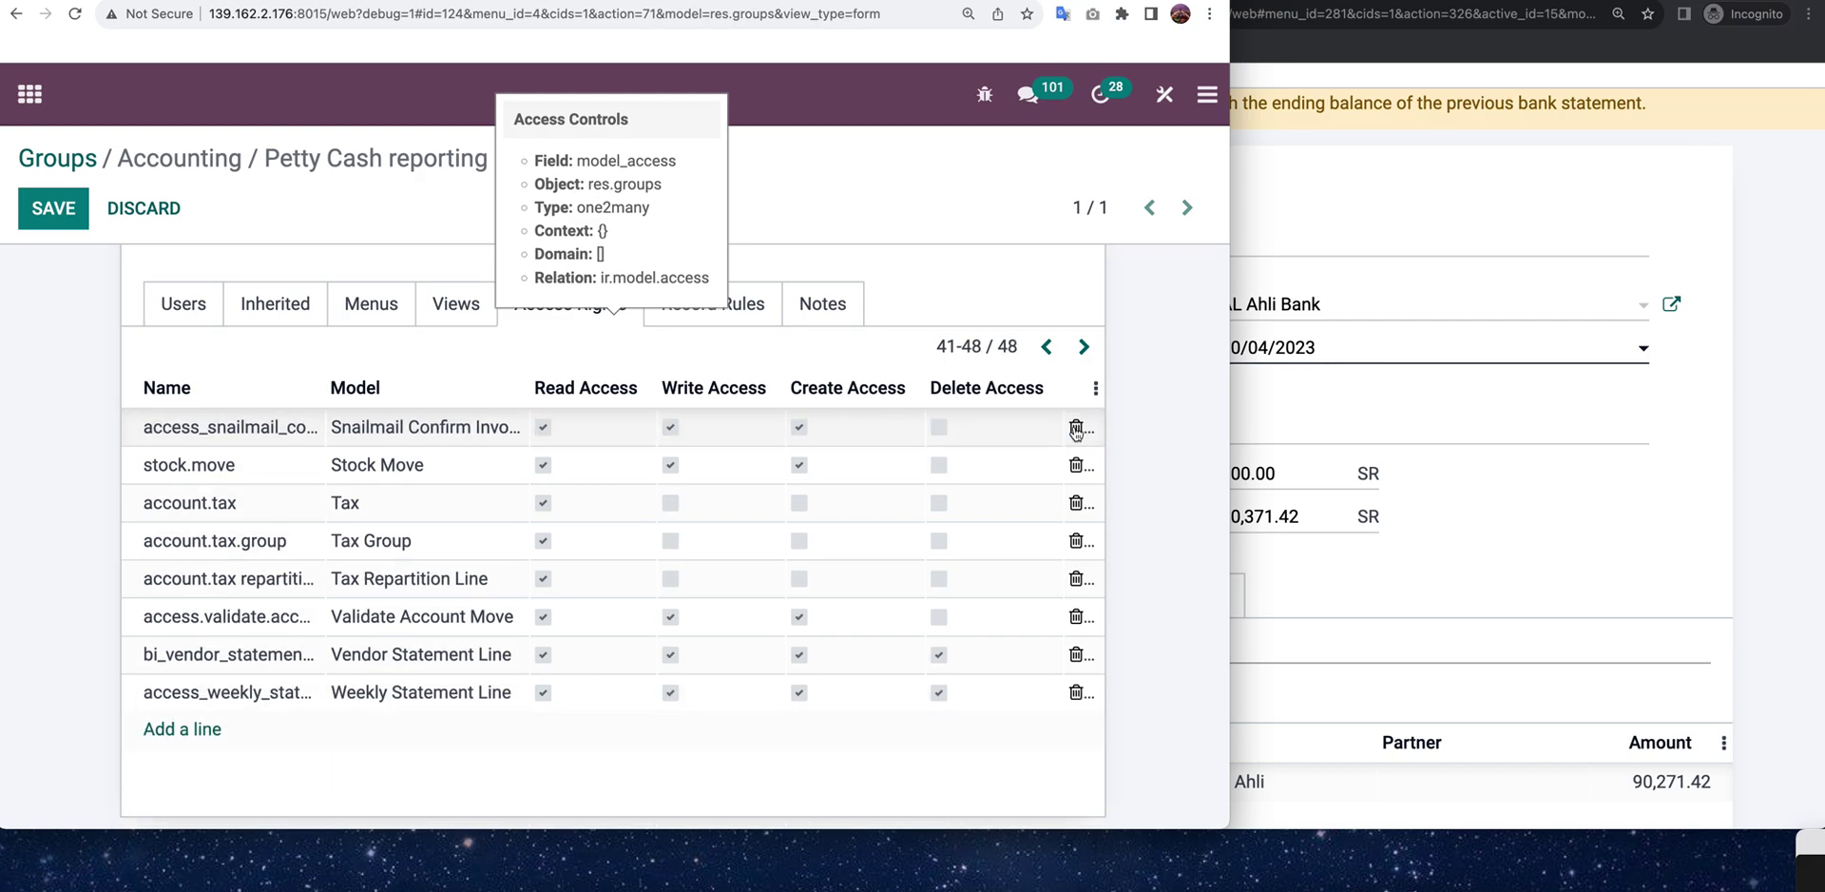
left_click(63, 210)
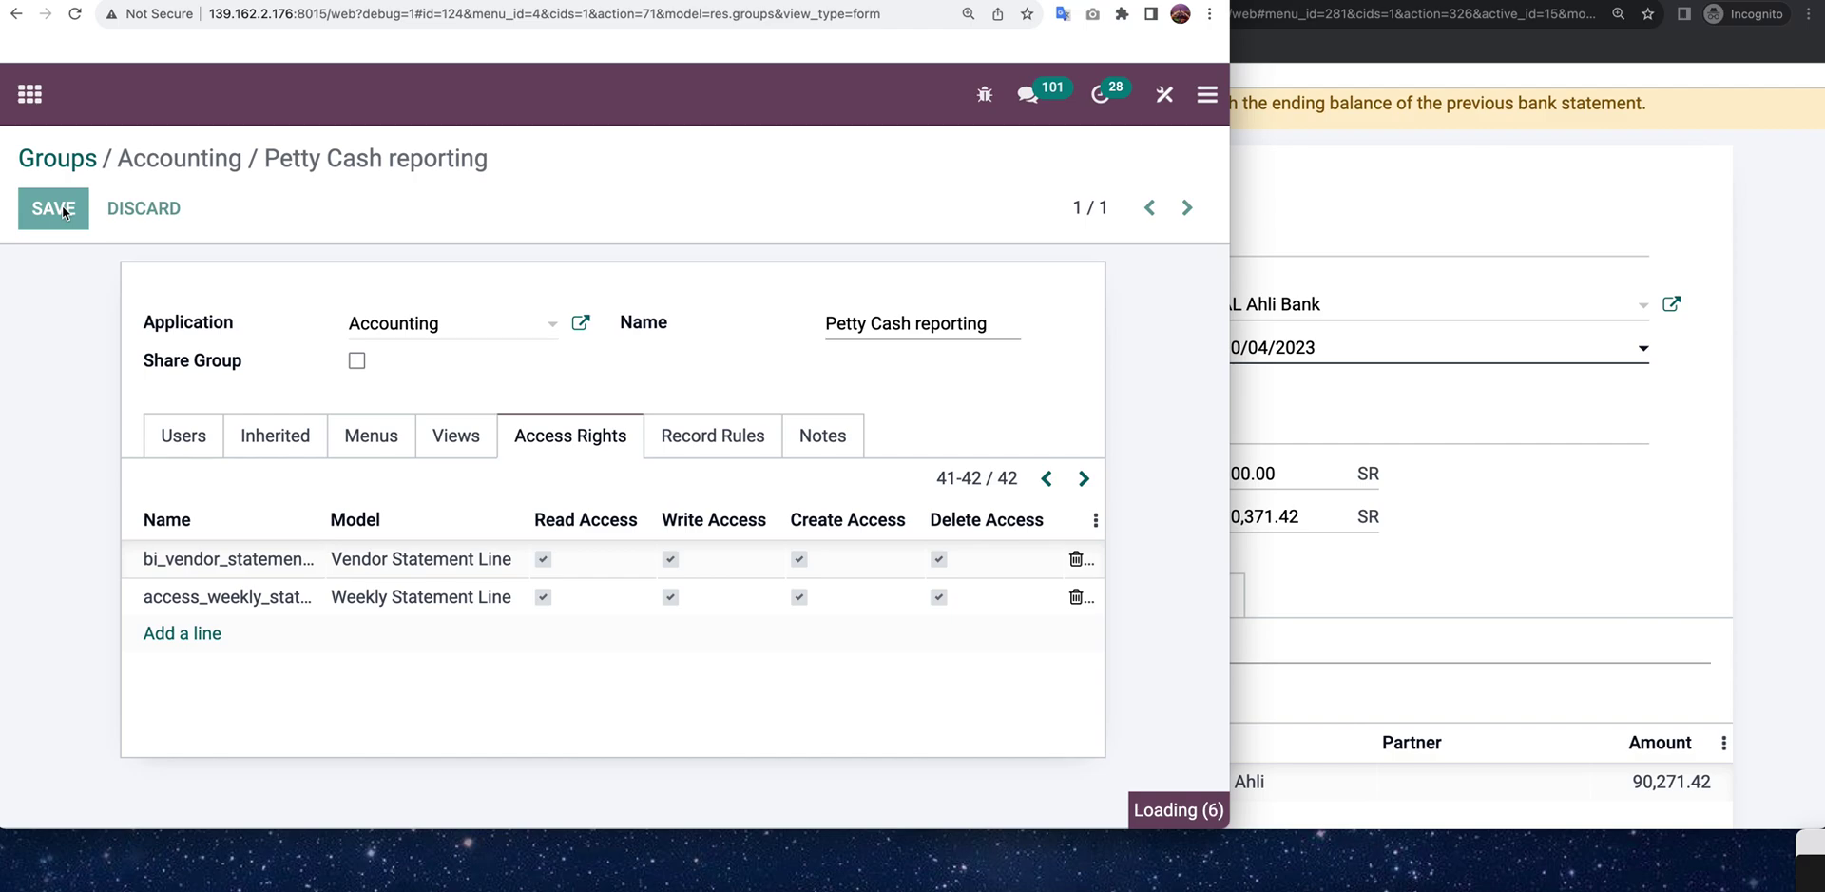
- Reload the bank statement form in the other window and check which journals can be selected, keeping Petty Cash
left_click(1335, 206)
scroll(1248, 359, "up", 3)
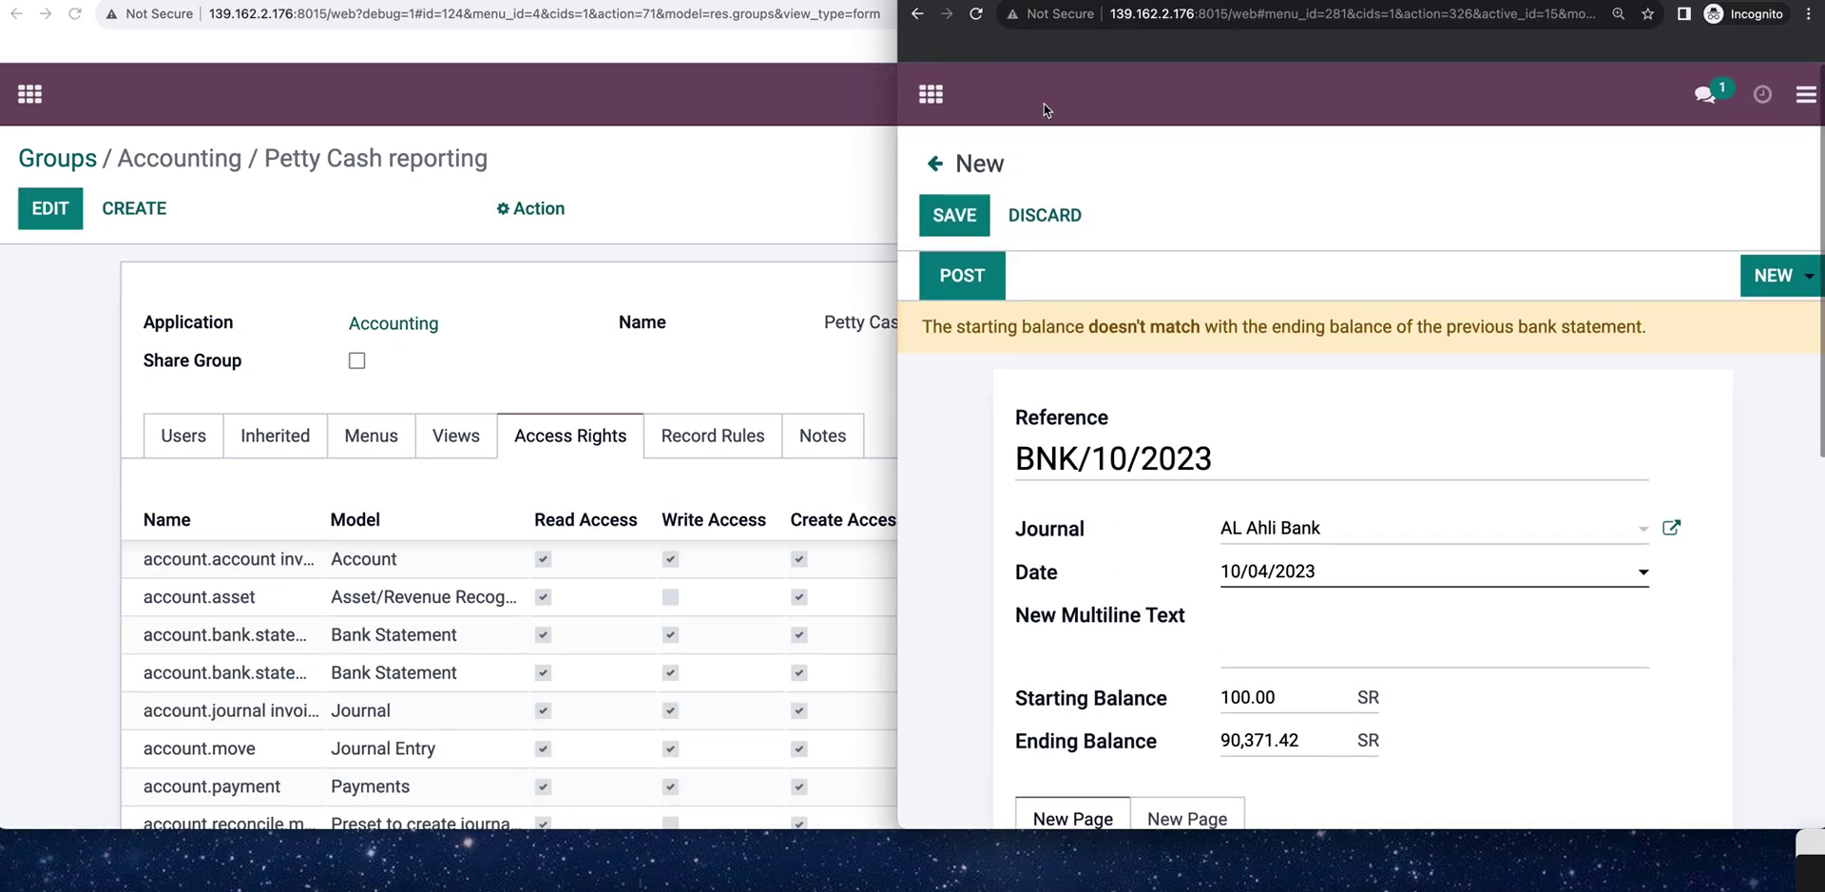
left_click(975, 13)
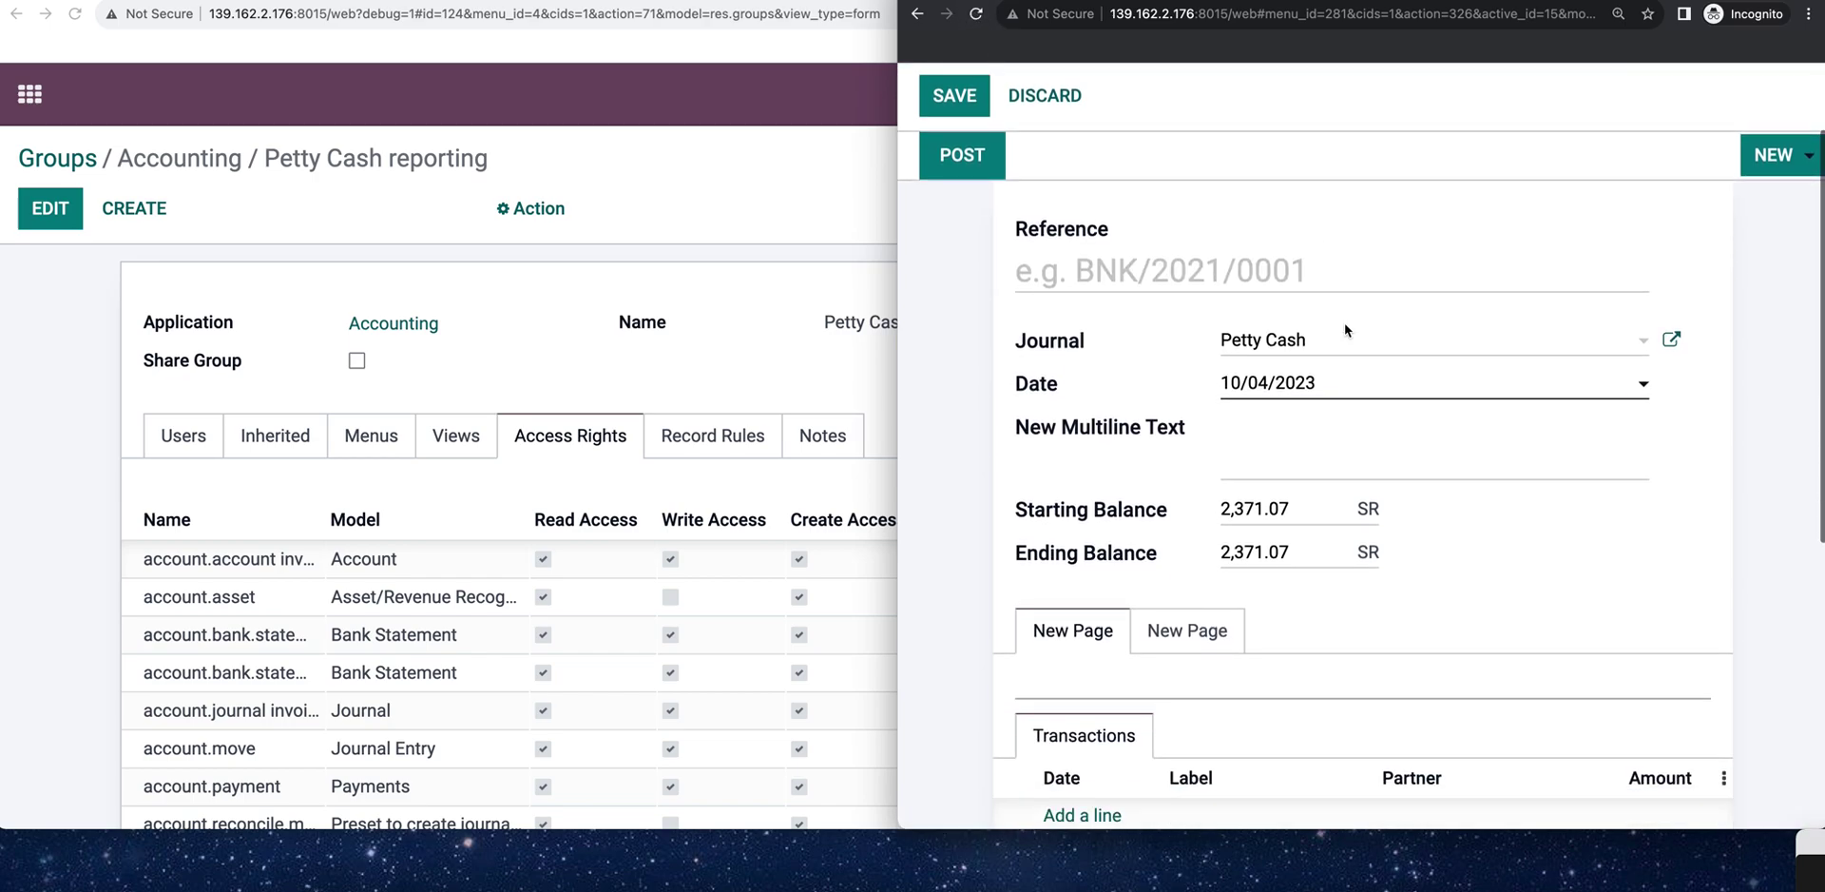
scroll(1345, 330, "down", 3)
left_click(1298, 318)
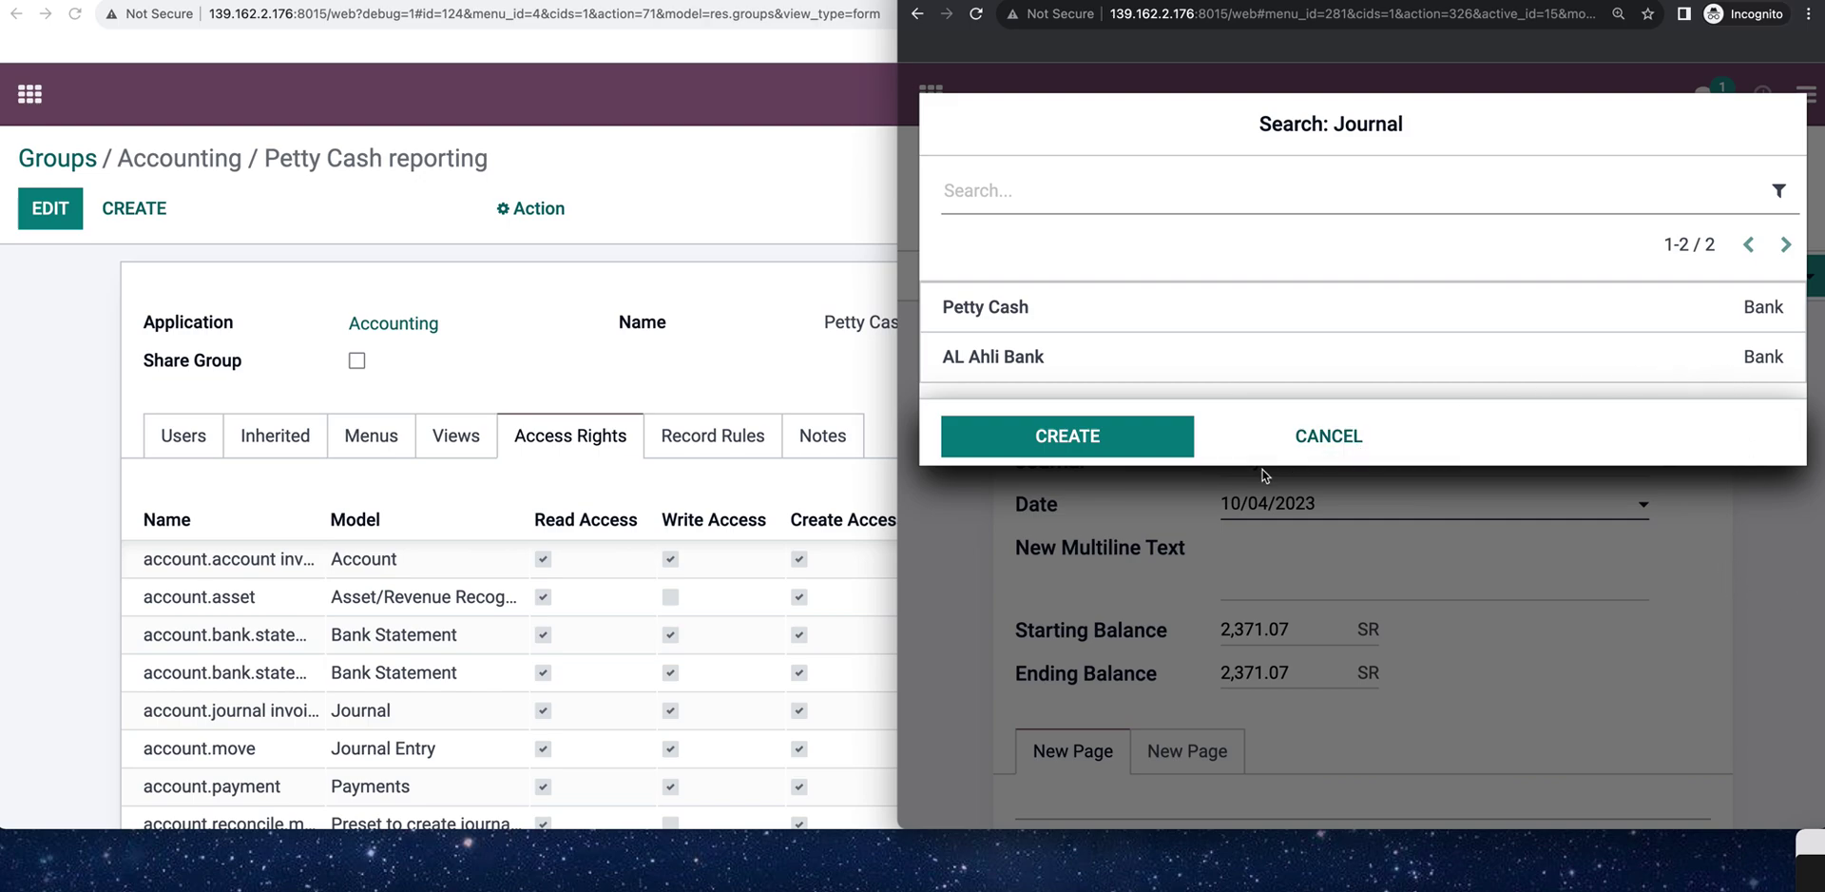
left_click(1310, 456)
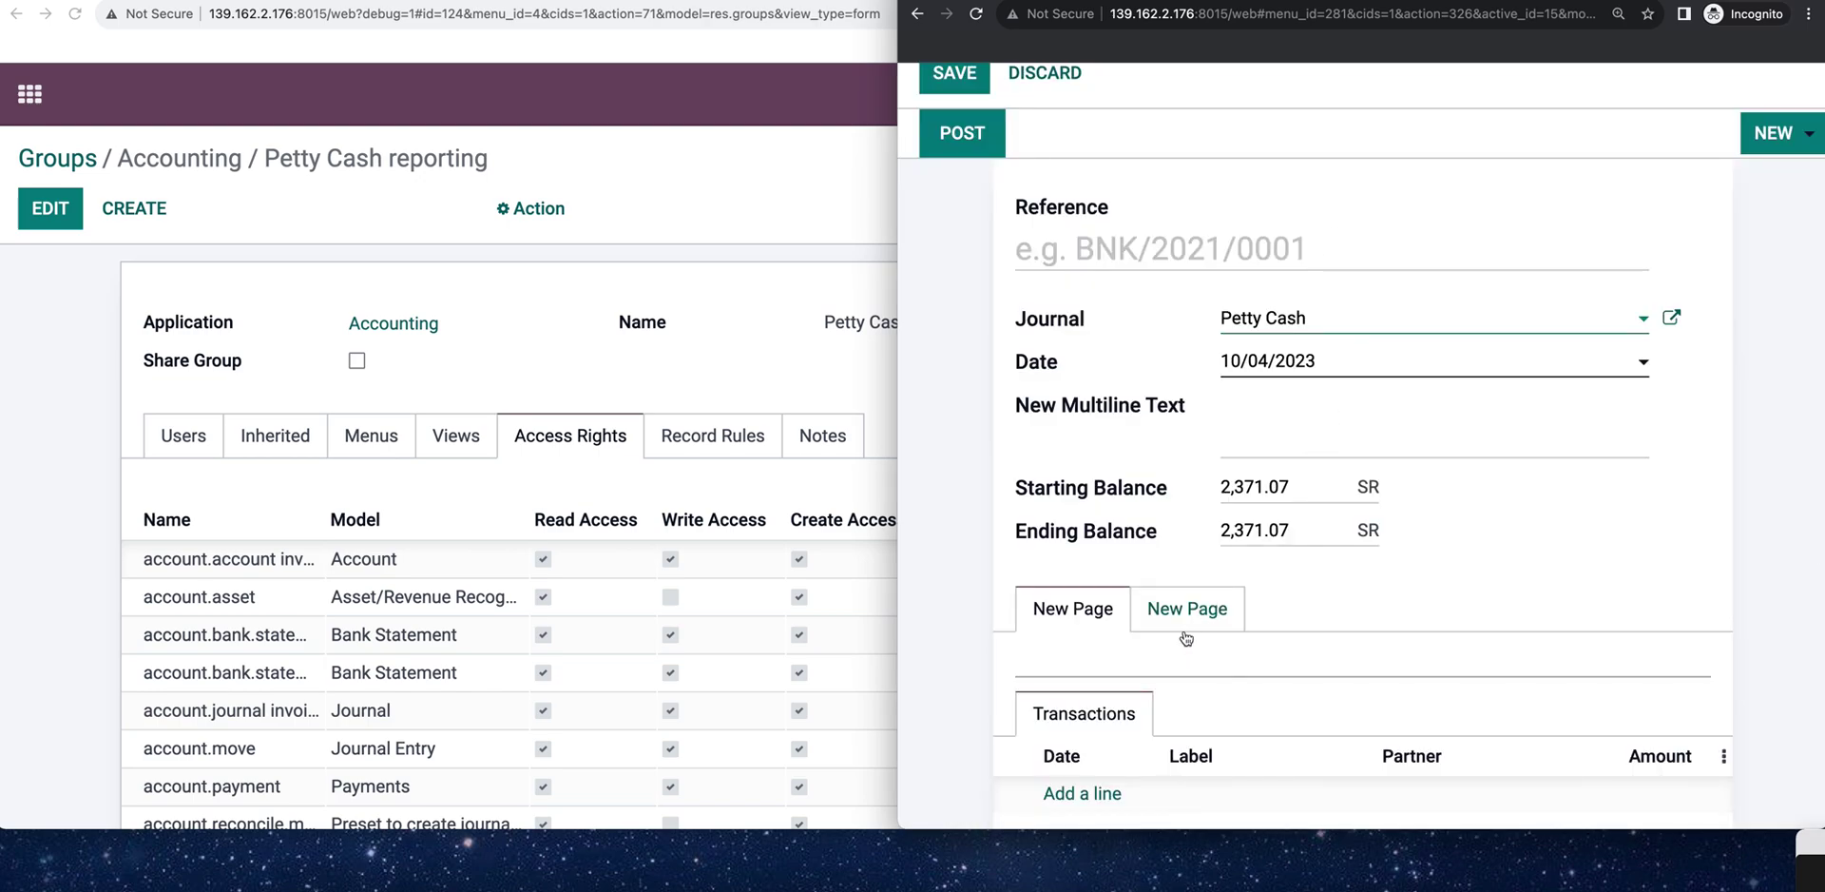
- Review the first access rights in the Petty Cash reporting group's list, and return to the new bank statement
scroll(747, 626, "down", 5)
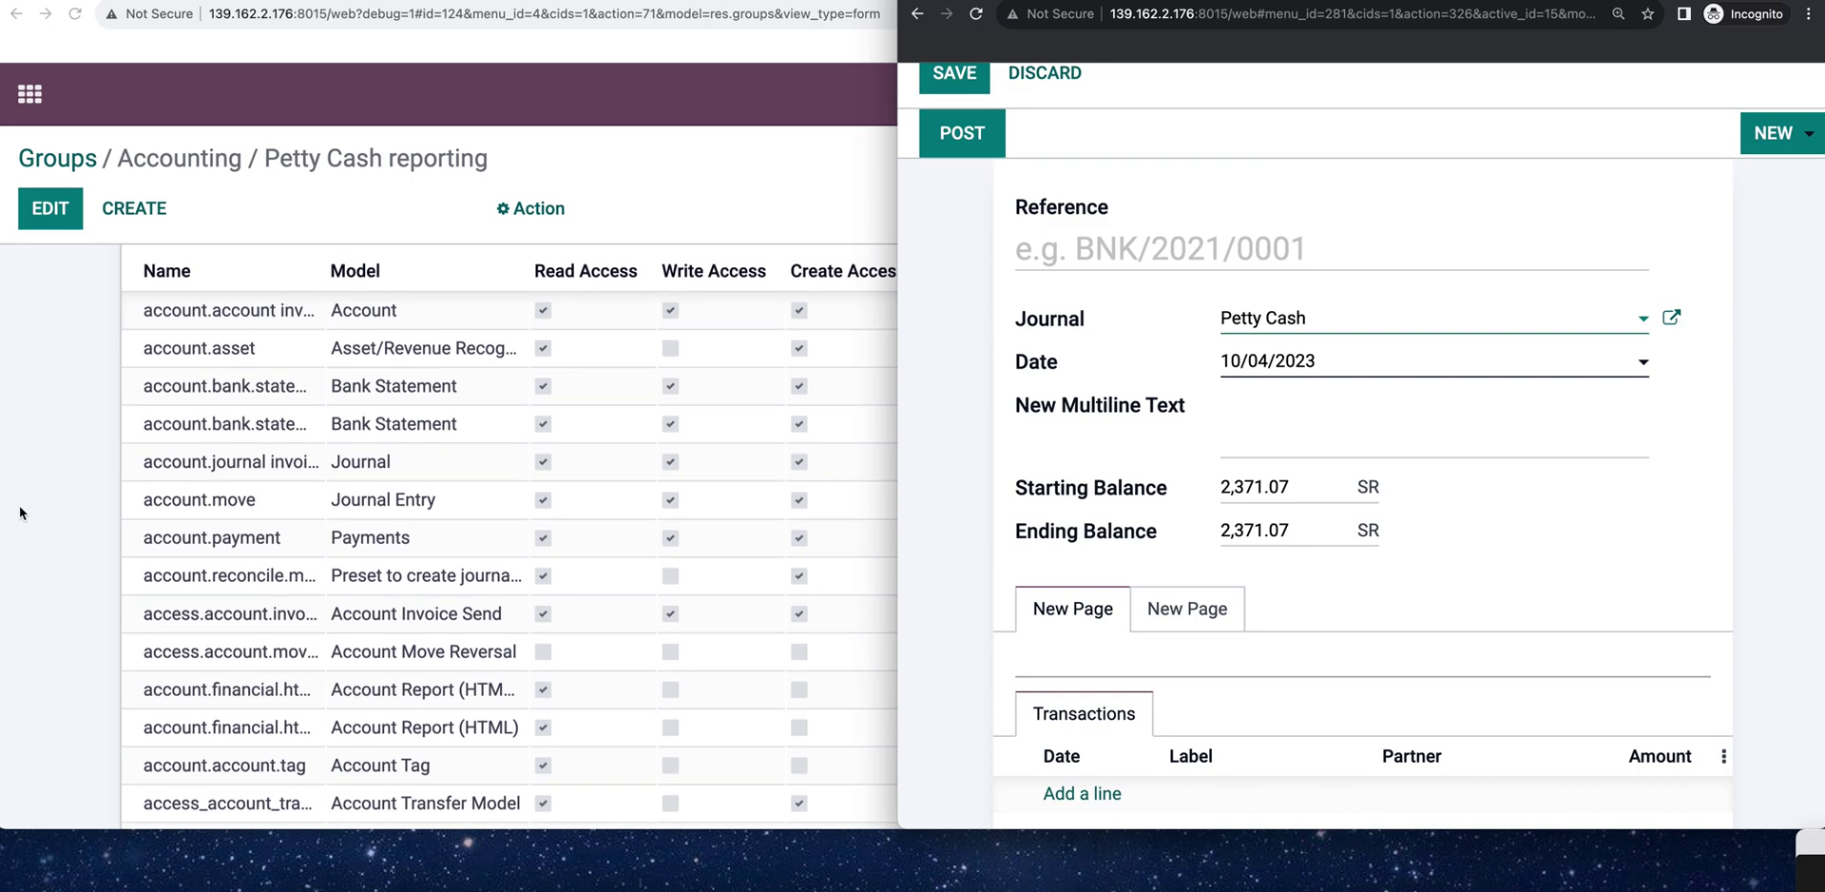
left_click(11, 514)
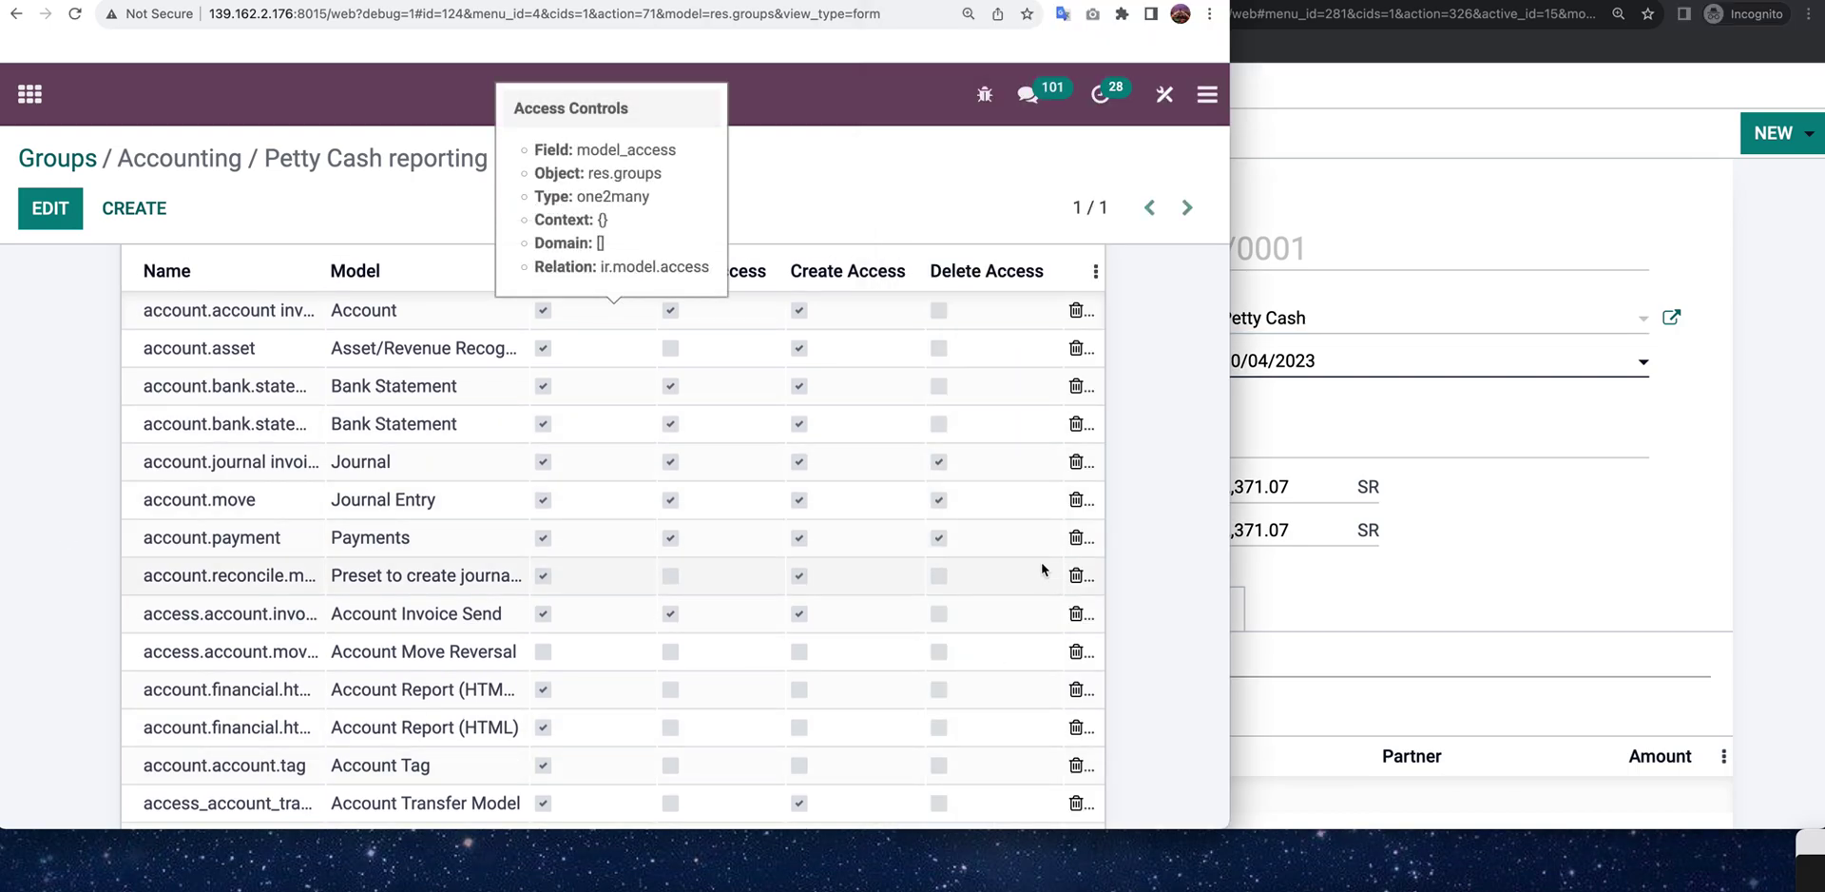
left_click(1801, 514)
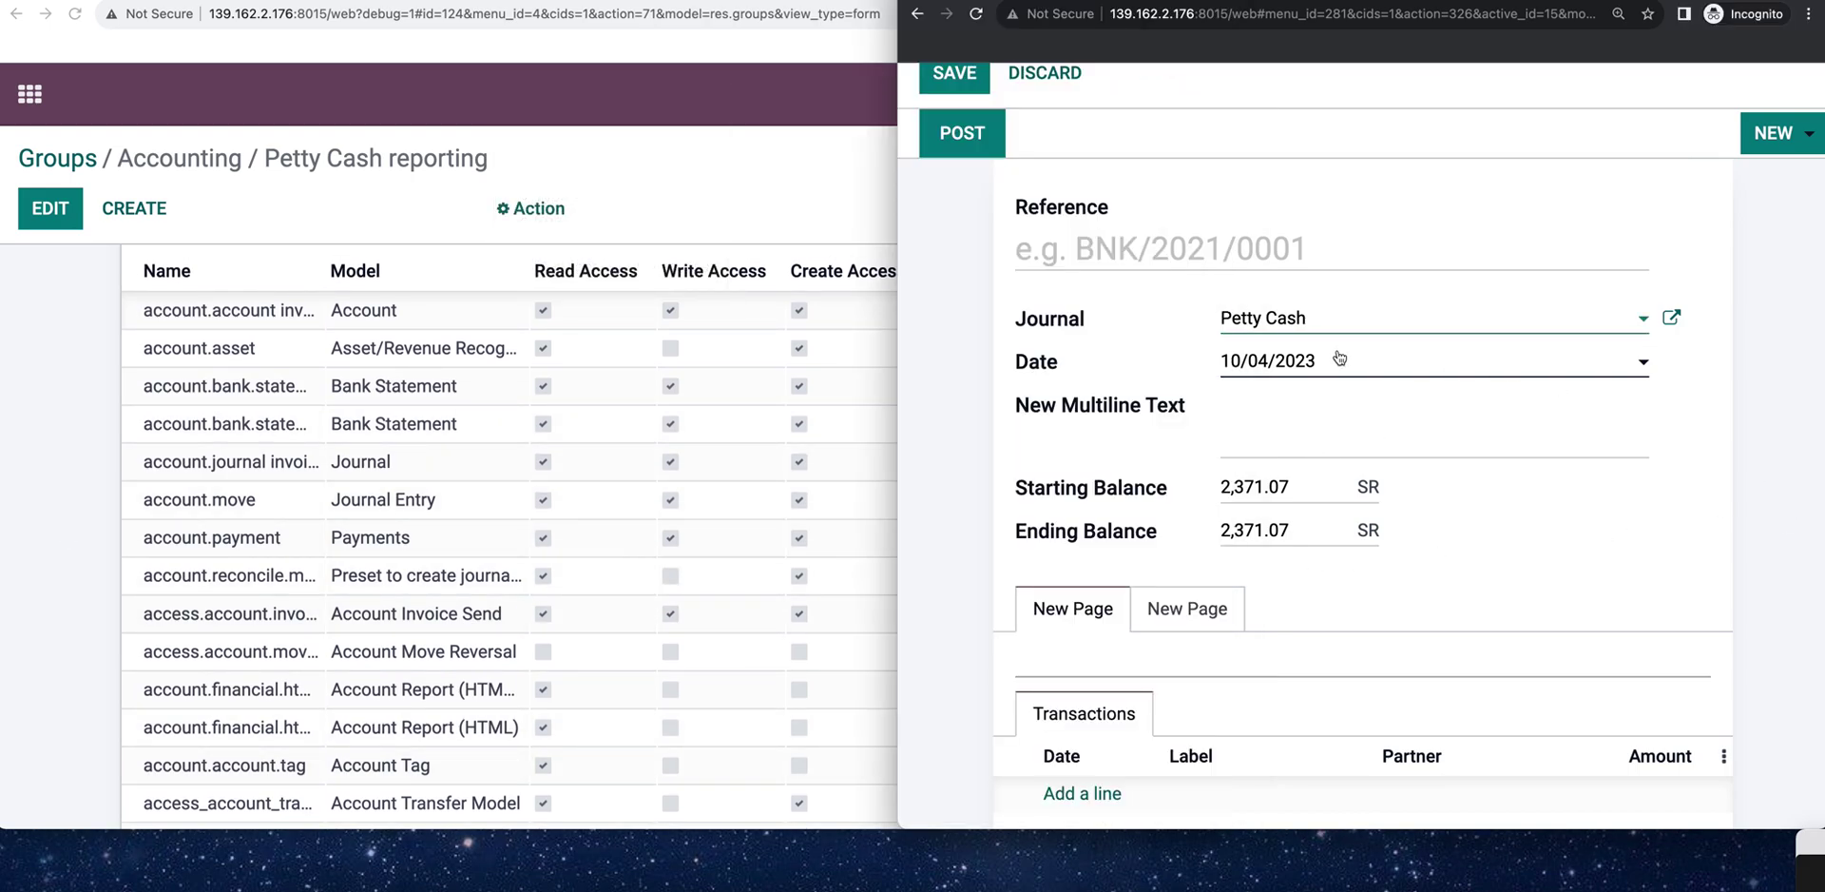